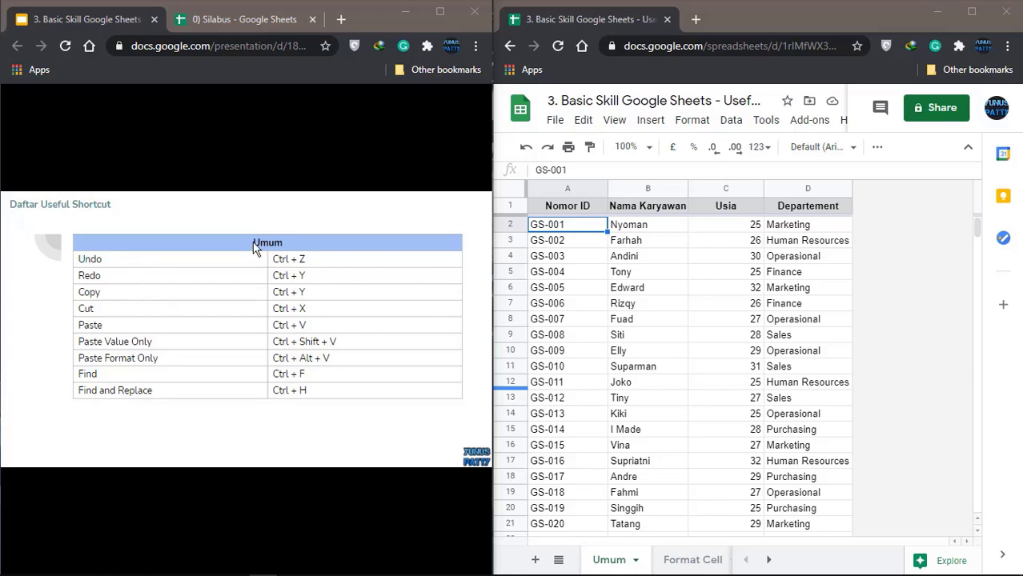
Extend the Nomor ID series from cell A21 down into A22.
click(578, 289)
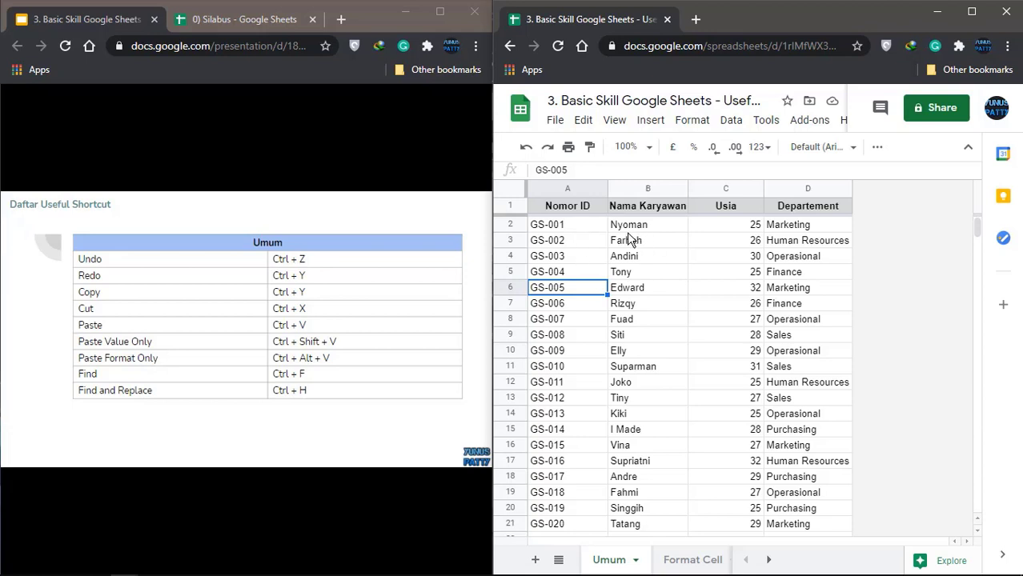
scroll(649, 345, down, 3)
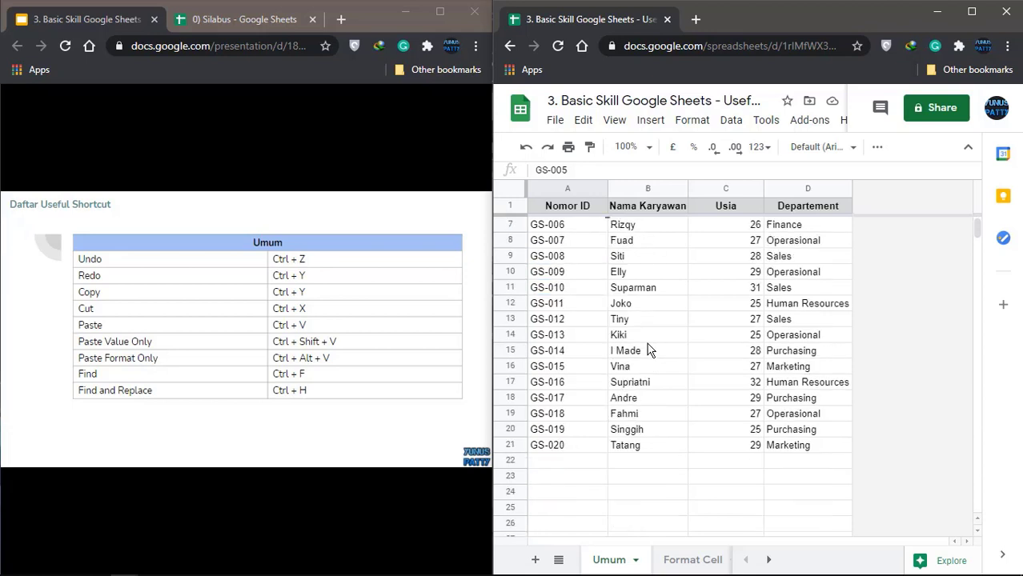
click(557, 412)
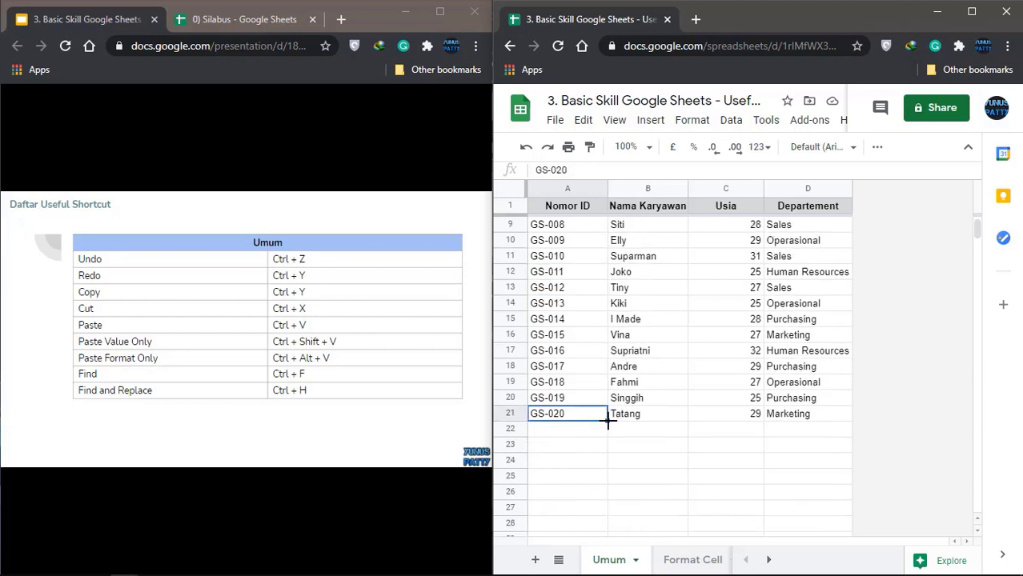
drag(607, 422, 606, 433)
Complete row 22 with the employee's name, age 24 and the department Marketing.
click(646, 432)
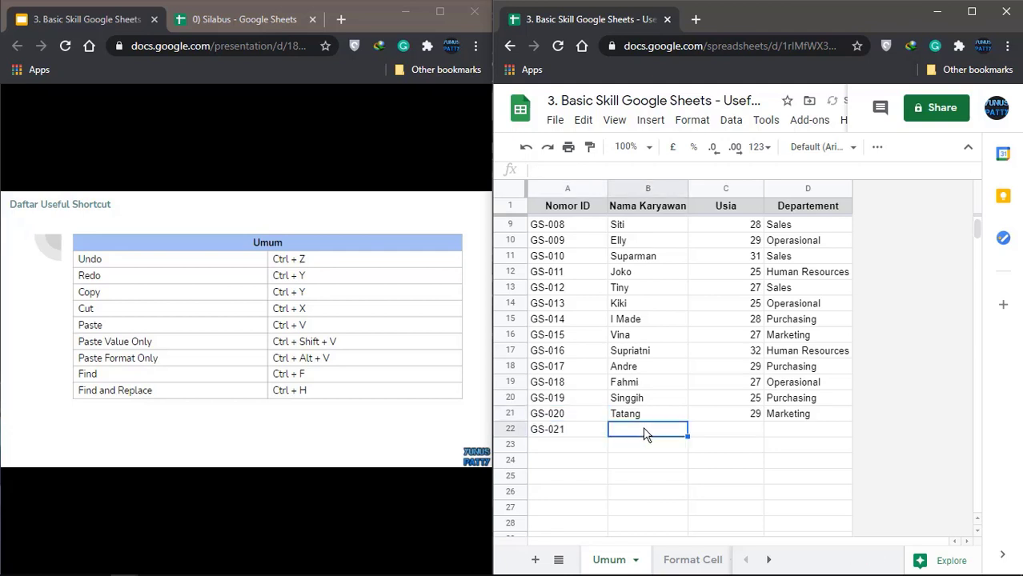
text(Yunus)
click(736, 435)
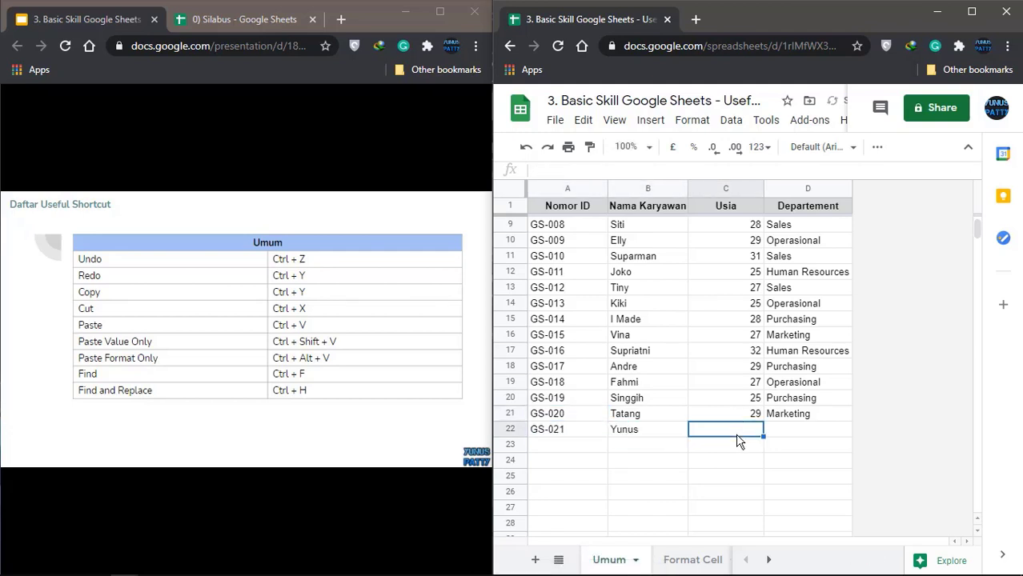
text(24)
click(801, 432)
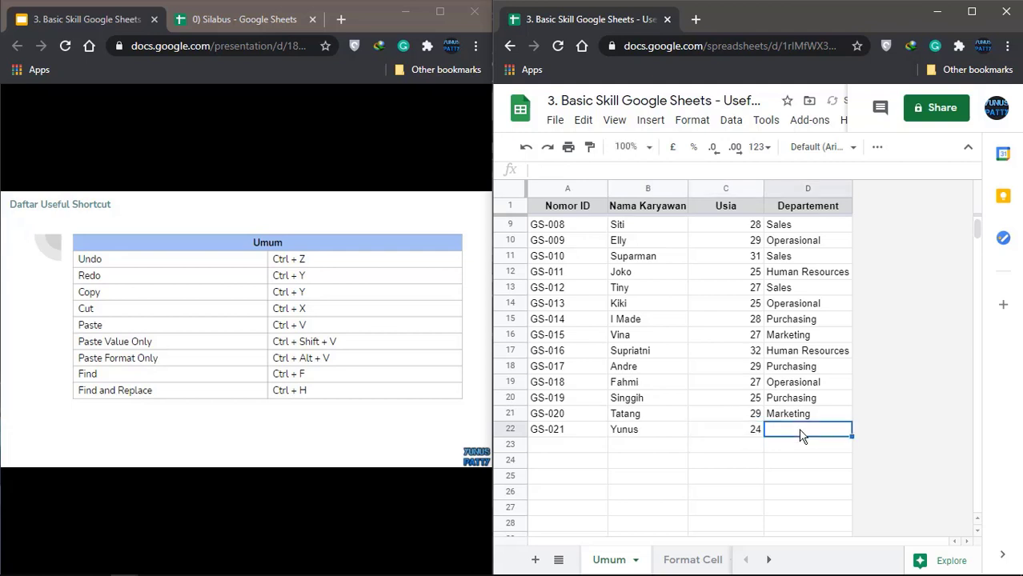
text(Marketing)
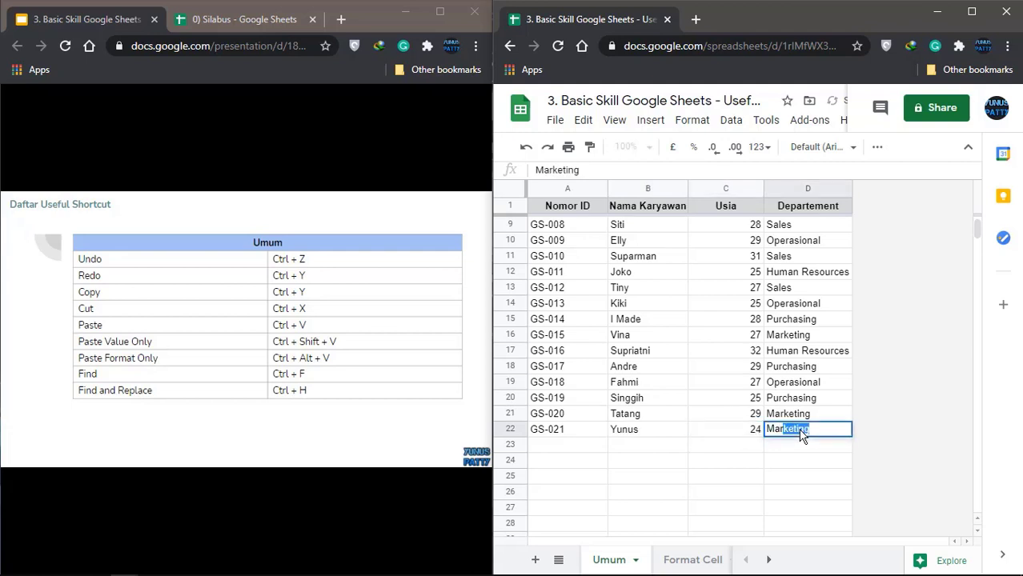
key(Return)
Undo the row 22 entries one at a time, from the department back through to the ID.
click(801, 433)
key(Delete)
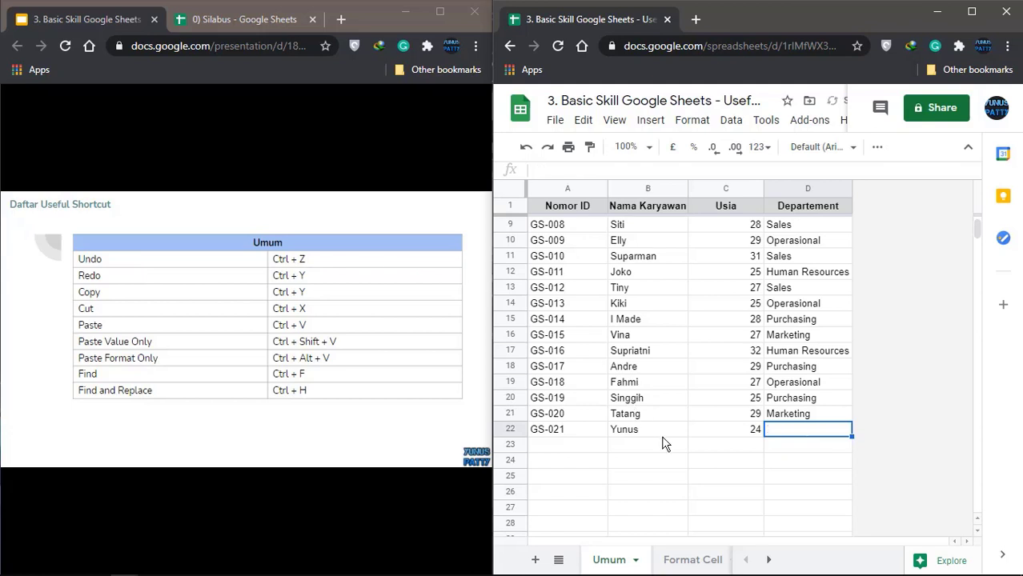
key(Left)
key(Delete)
key(Left)
key(Delete)
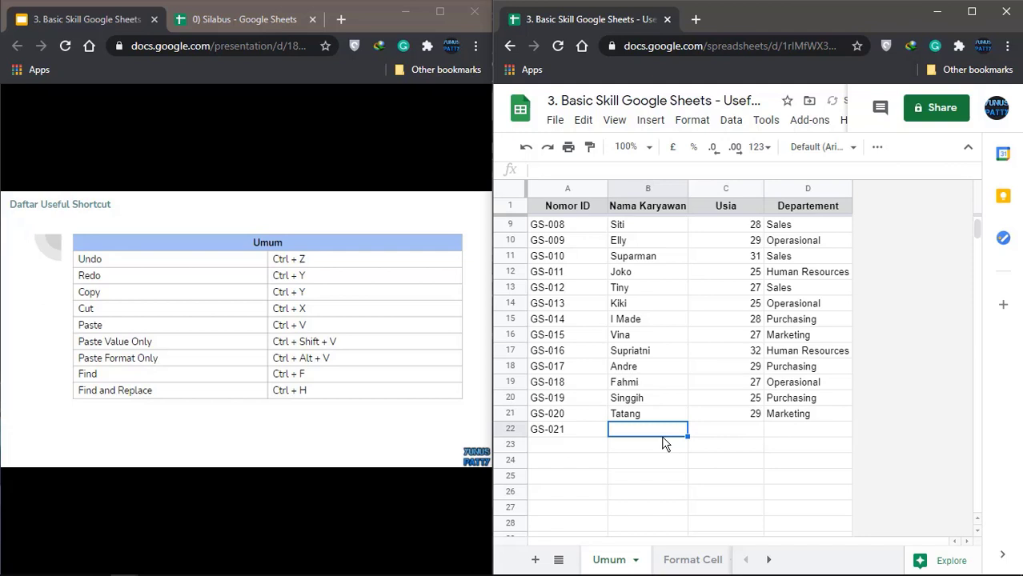
key(Left)
key(Delete)
key(Up)
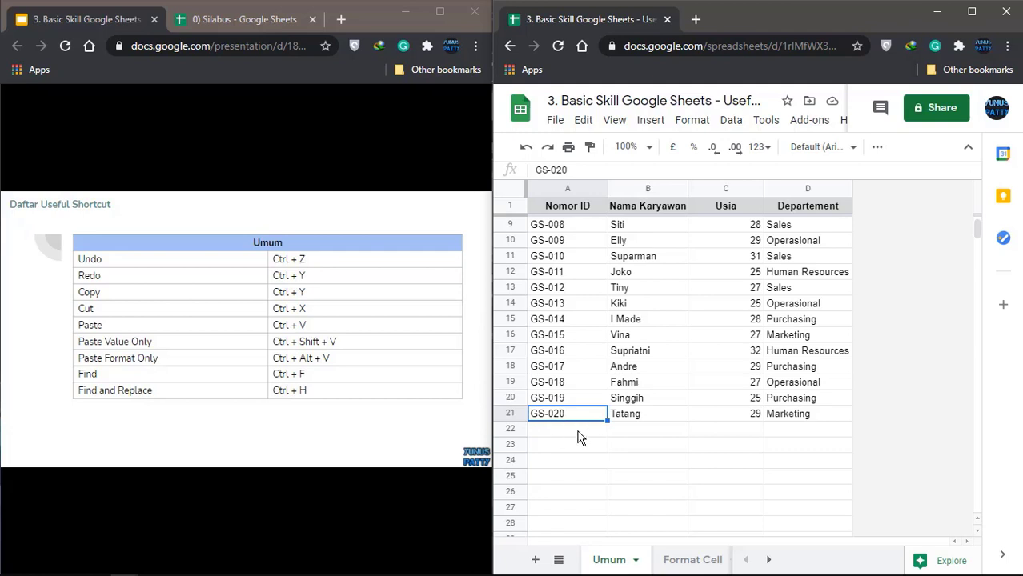
Redo the undone entries in row 22, from the ID through to the department.
click(628, 432)
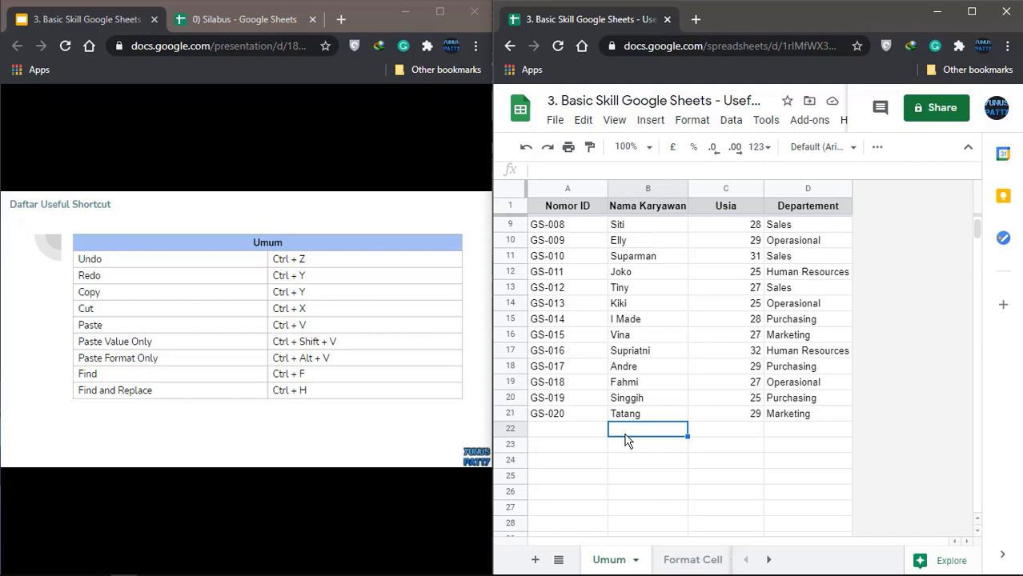
key(ctrl+y)
key(ctrl+y)
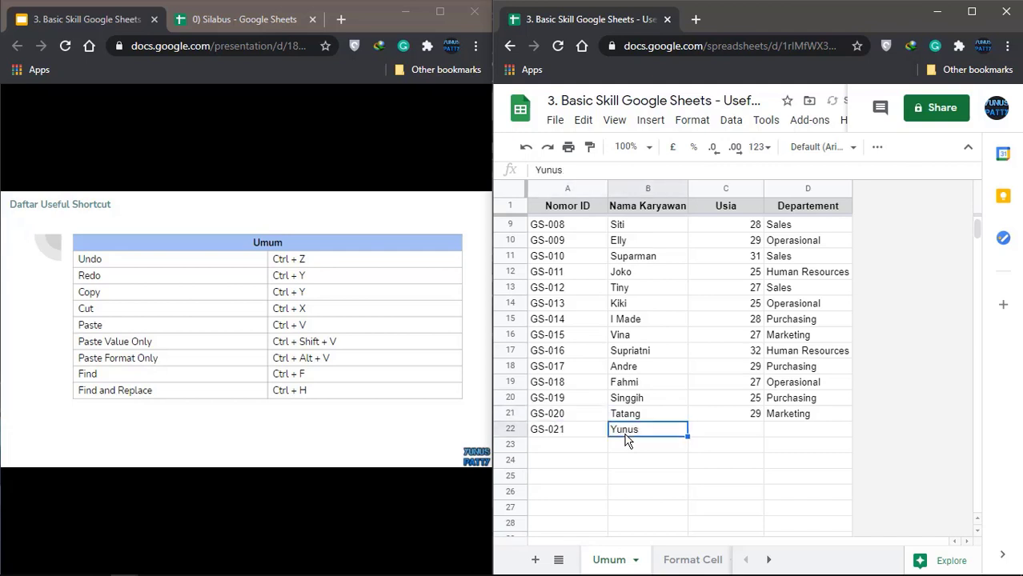
key(ctrl+y)
key(ctrl+y)
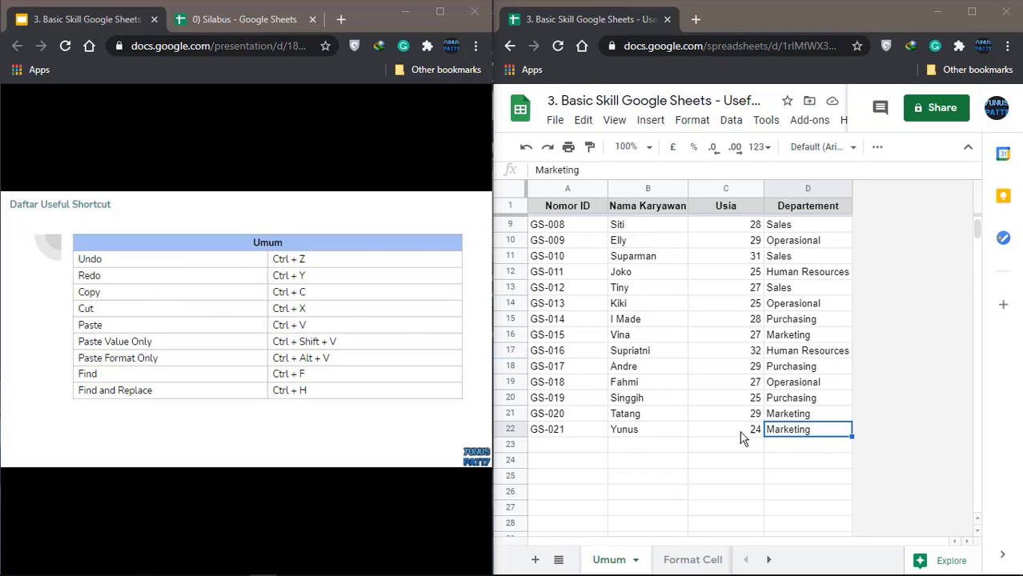
Copy the record in A22:D22 into row 23 and undo the paste.
click(564, 432)
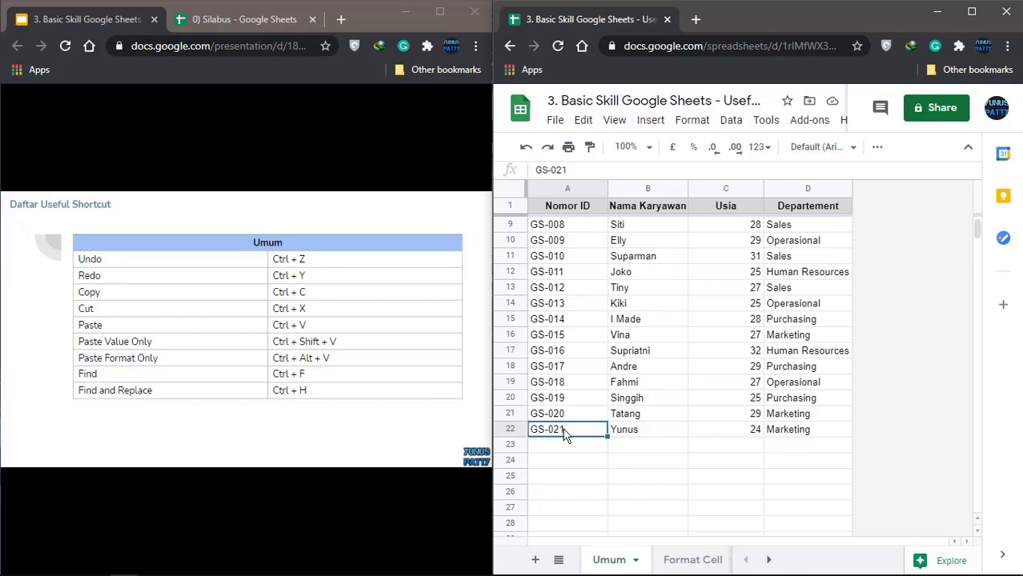
shift+click(788, 438)
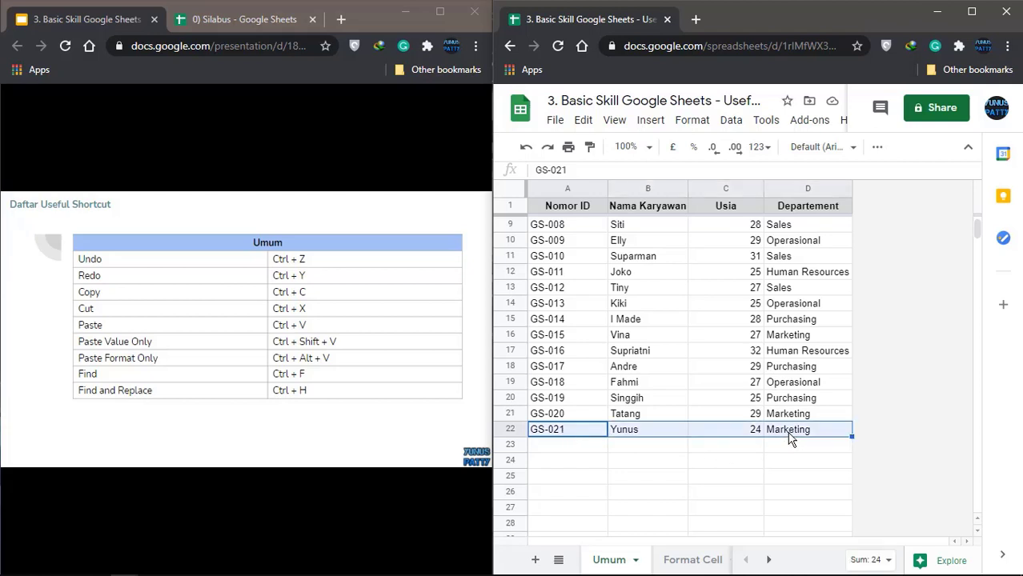
key(ctrl+c)
click(547, 447)
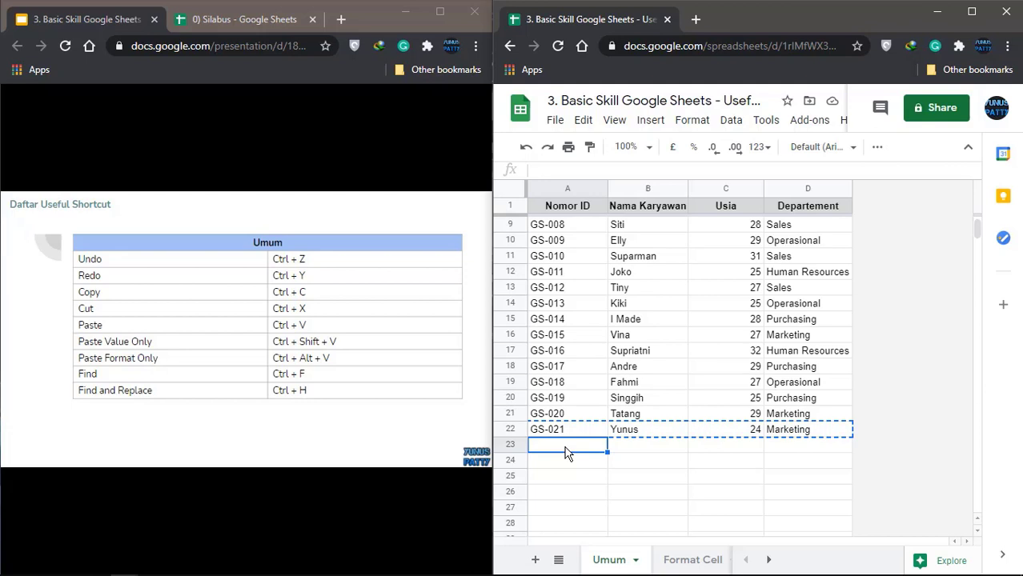
key(ctrl+v)
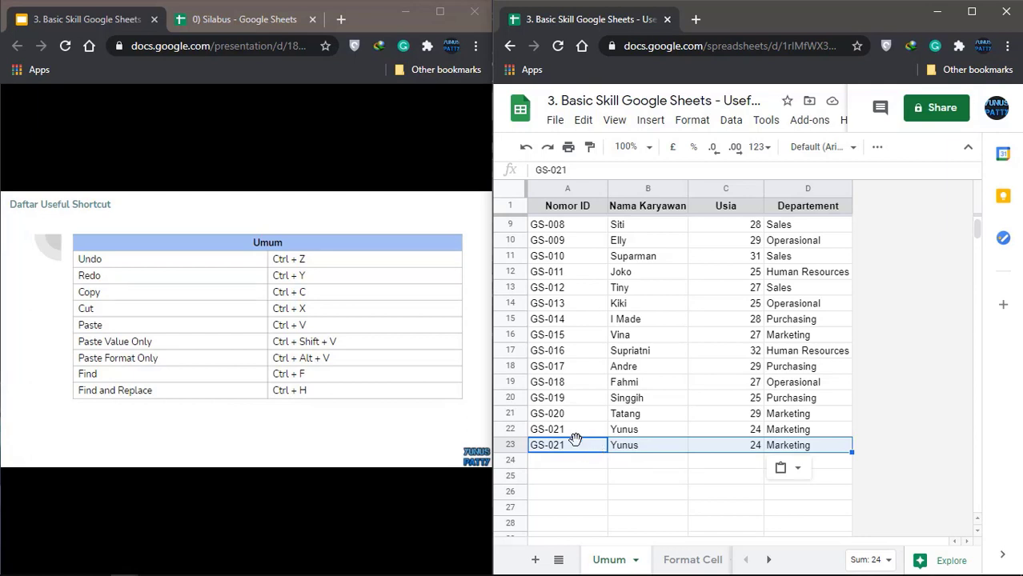
key(ctrl+z)
Move the record in A22:D22 down to row 23 by cutting and pasting it.
click(592, 430)
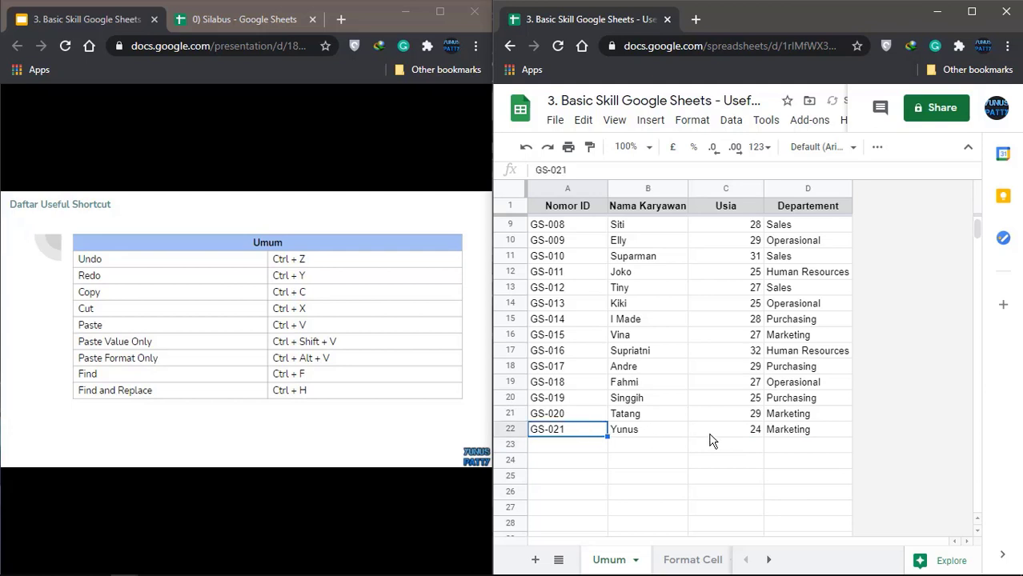
shift+click(807, 433)
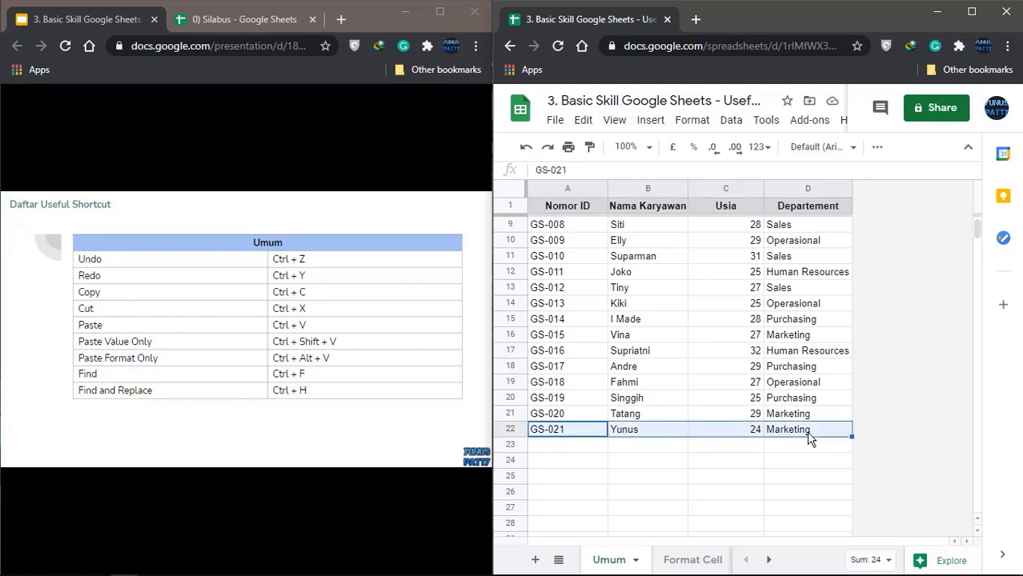
key(ctrl+c)
click(562, 449)
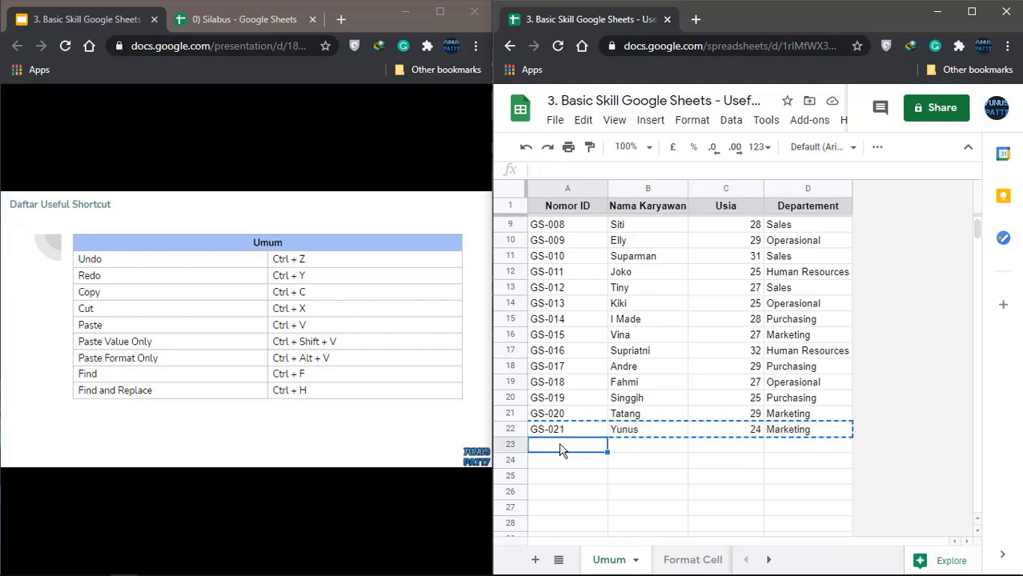
key(ctrl+v)
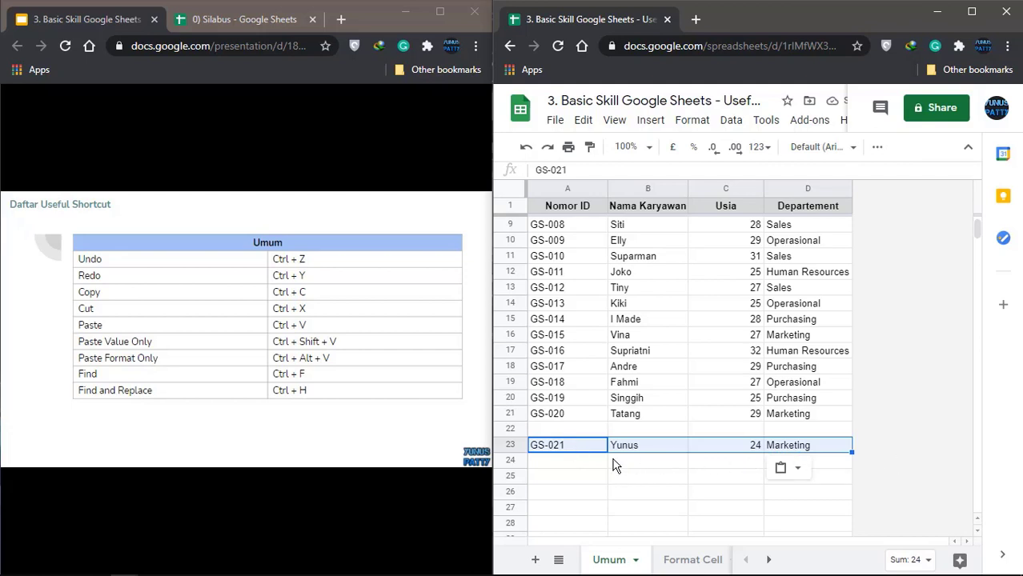
click(967, 525)
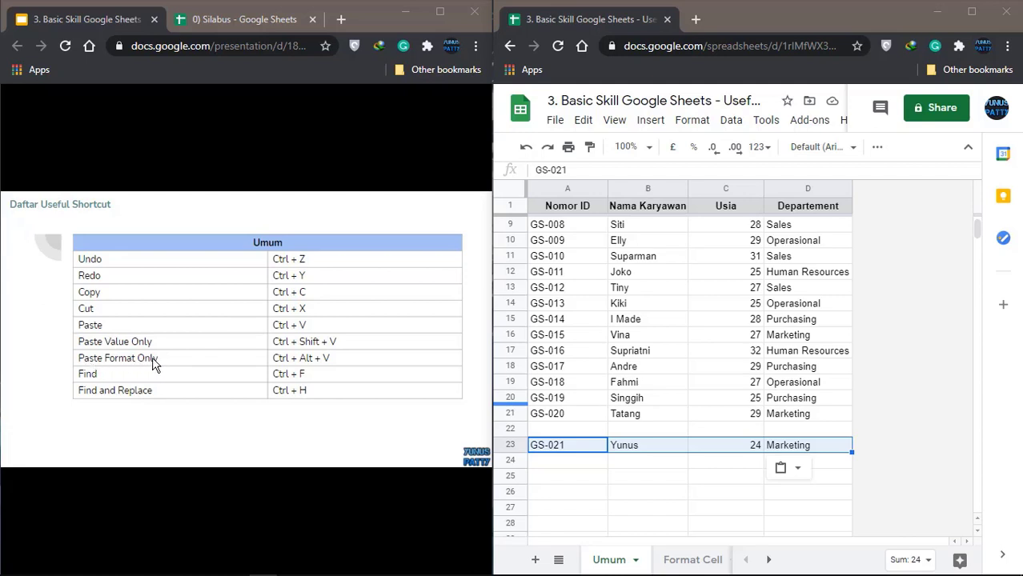
Fill the record in A23:D23 with yellow.
click(549, 450)
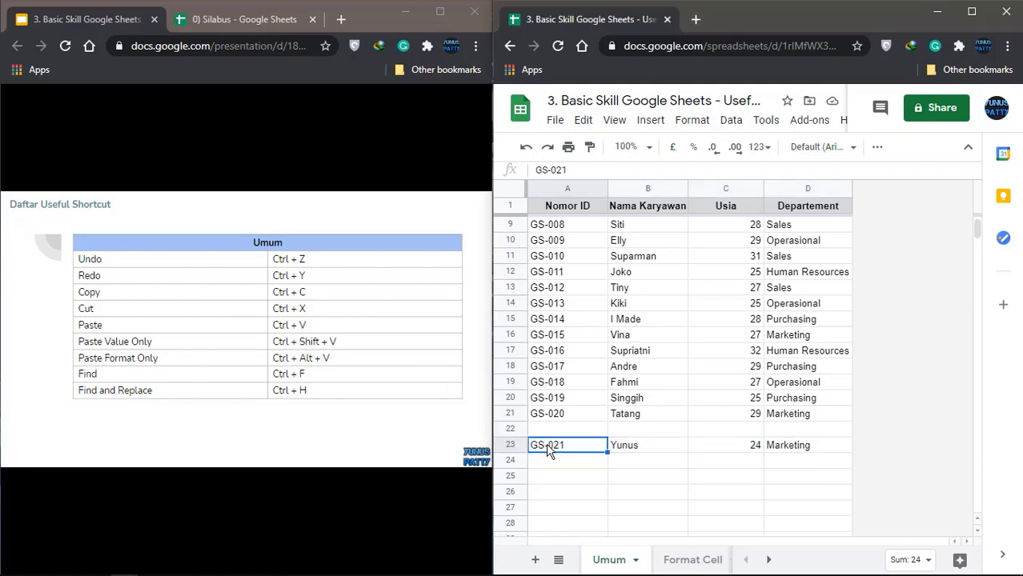
shift+click(780, 450)
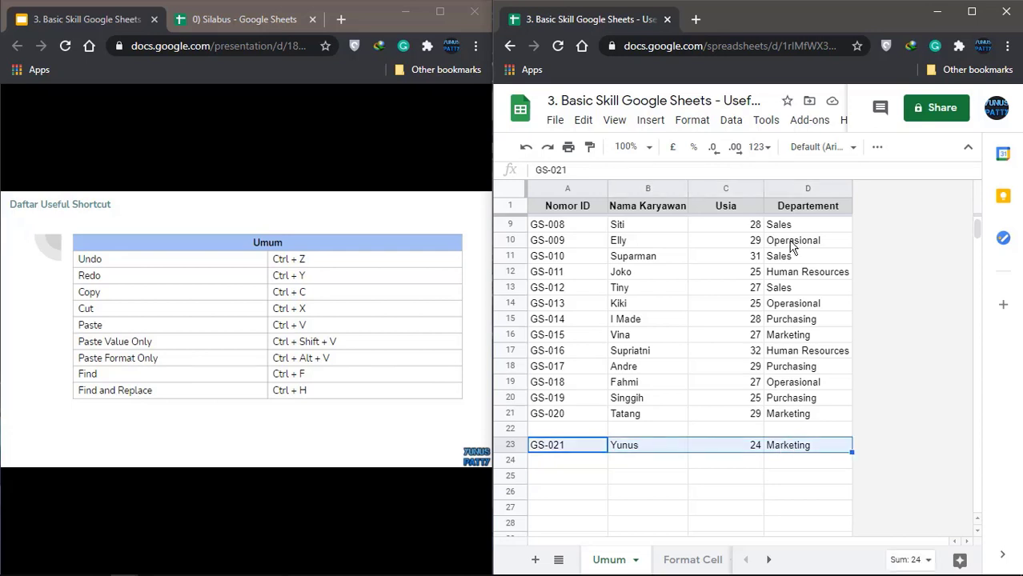
click(877, 148)
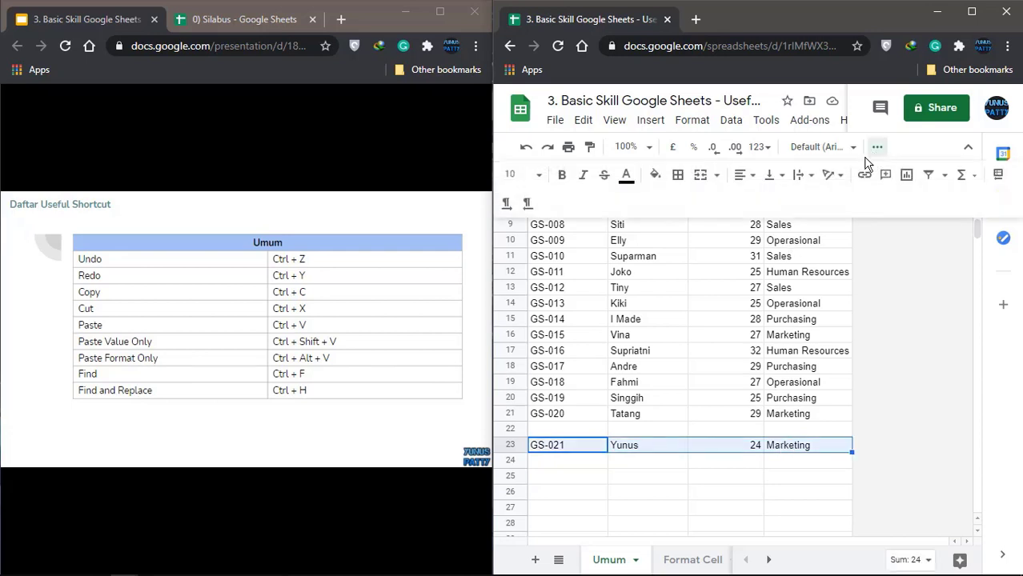
click(655, 175)
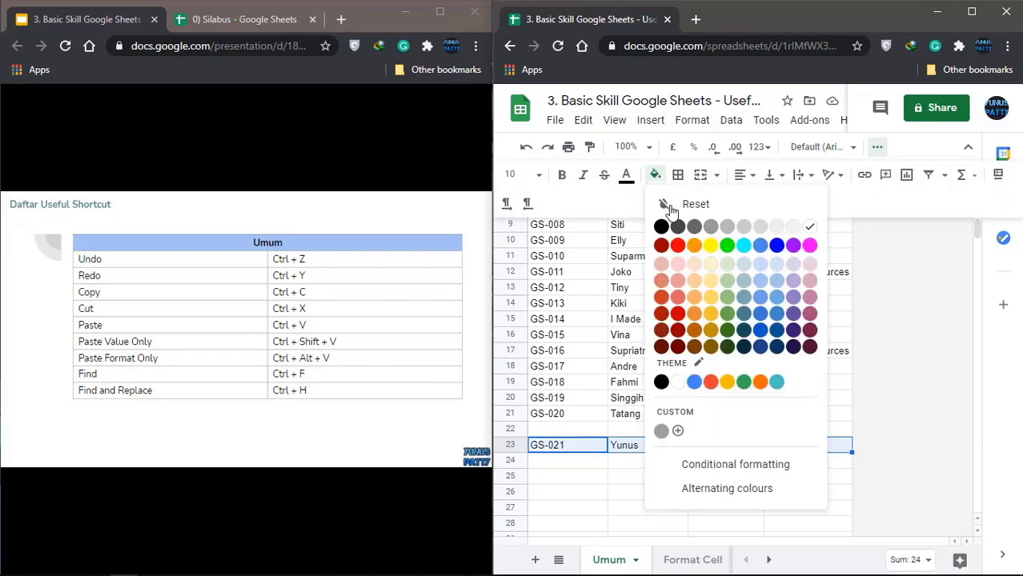
click(712, 245)
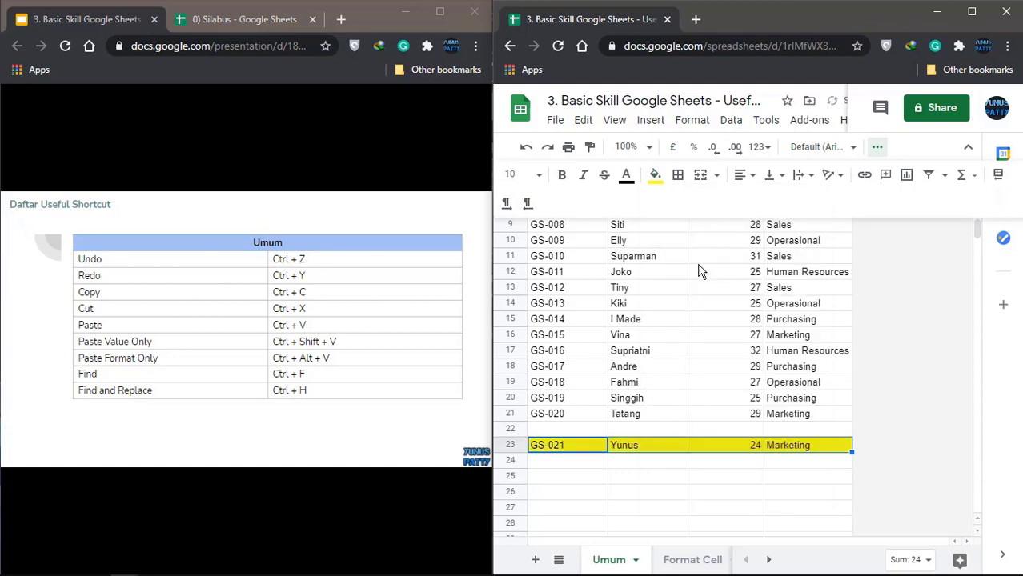
Copy the yellow record in A23:D23 into row 24 together with its formatting.
click(565, 449)
shift+click(791, 449)
key(ctrl+c)
click(569, 464)
mouse_move(247, 361)
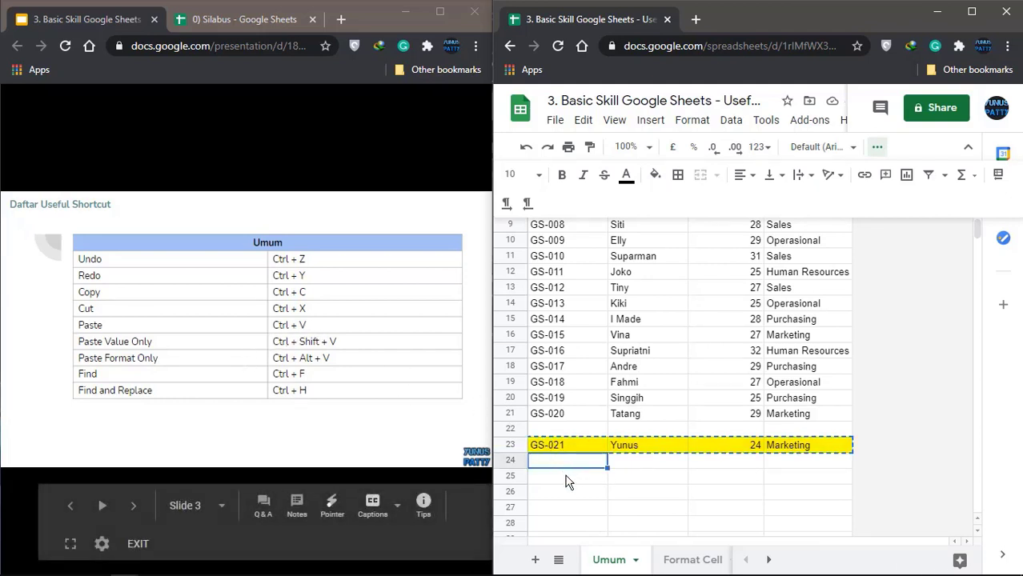
key(ctrl+v)
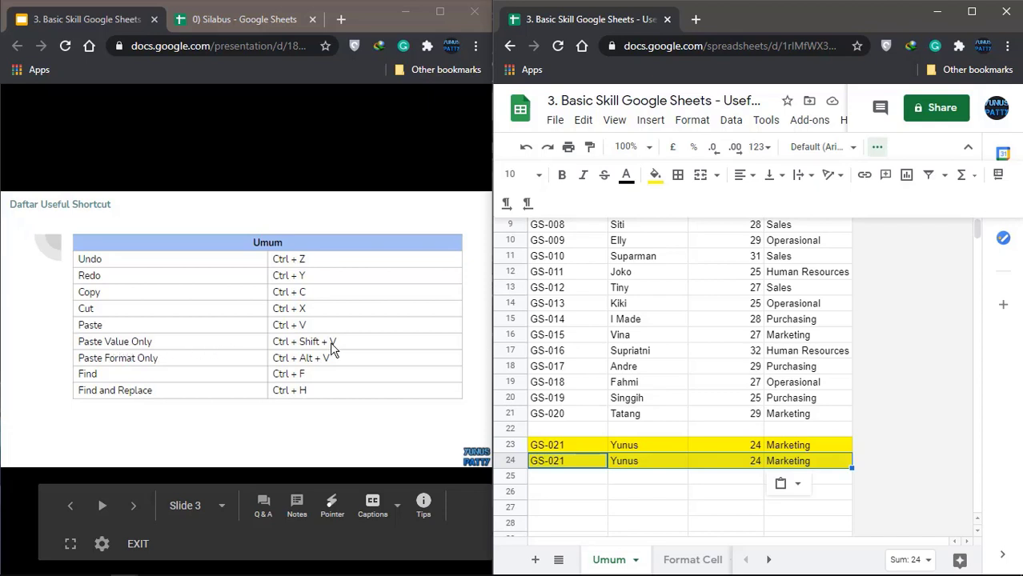
Copy the record in A23:D23 and paste only its values into row 25.
click(581, 442)
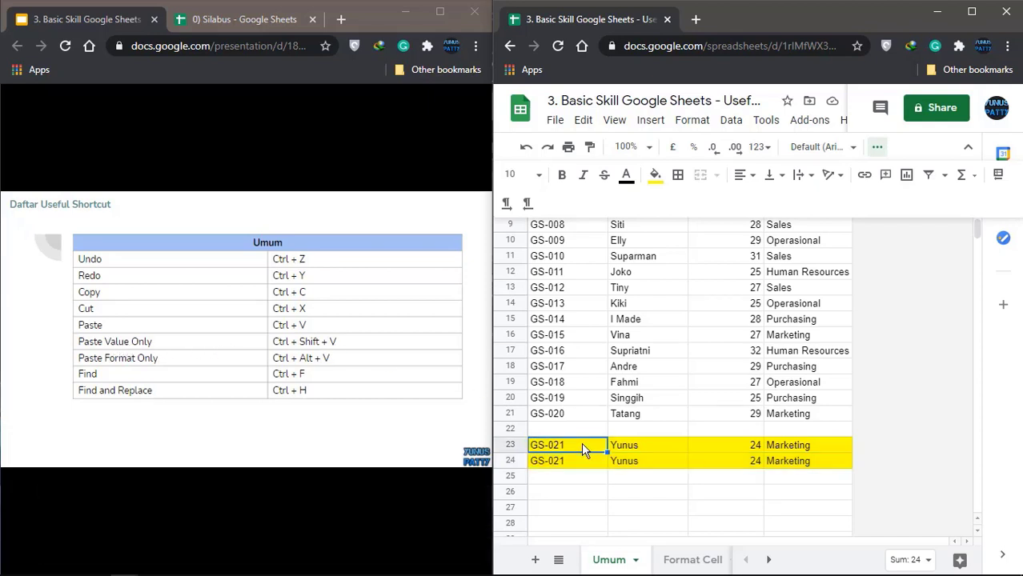
shift+click(778, 448)
key(ctrl+c)
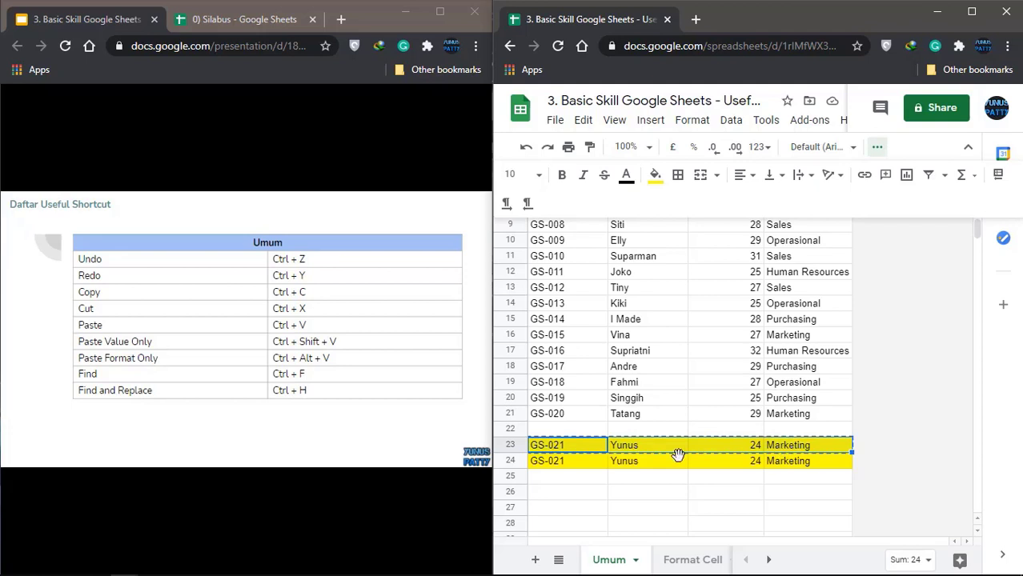
click(581, 477)
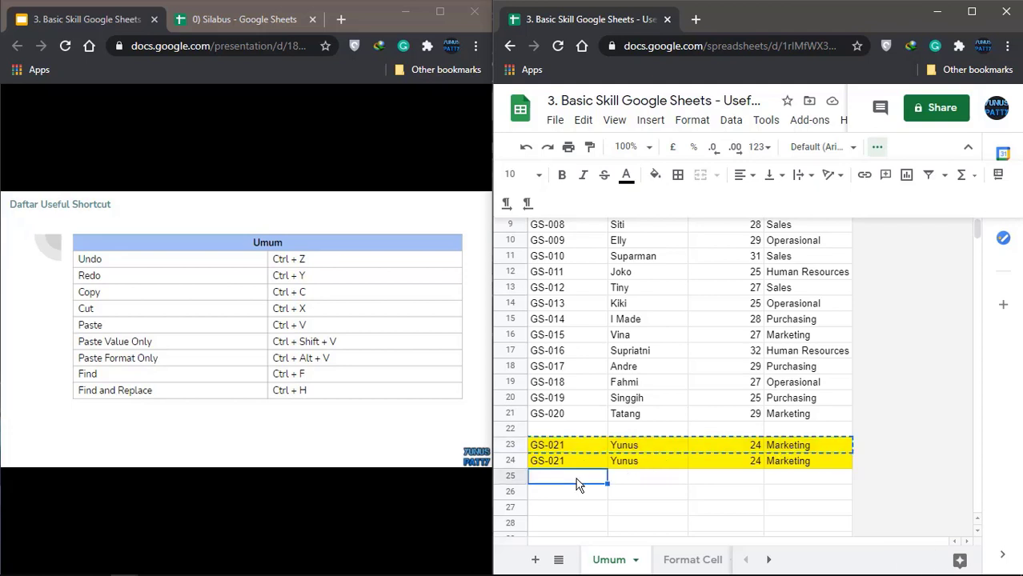
key(ctrl+v)
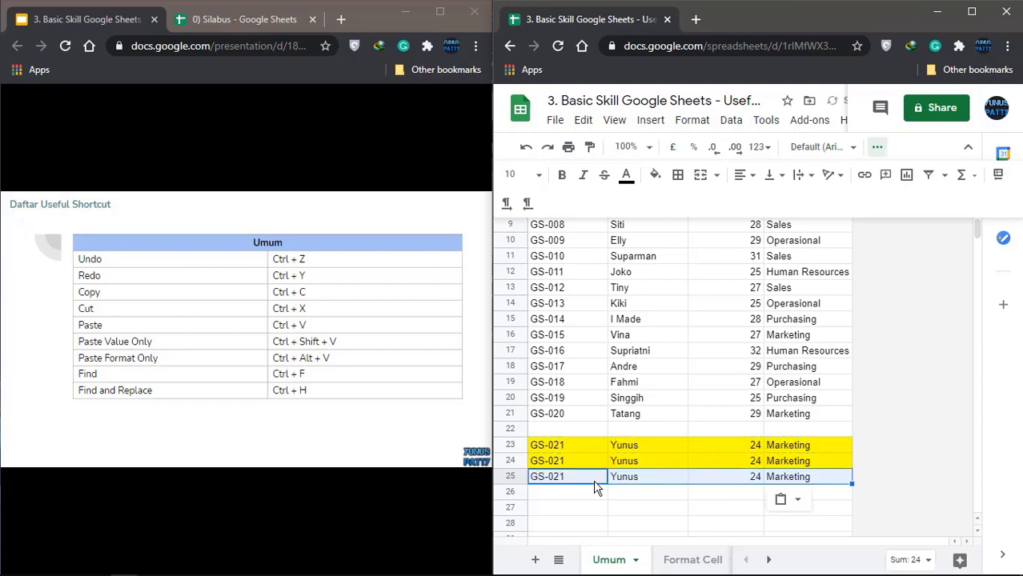
click(641, 478)
click(797, 479)
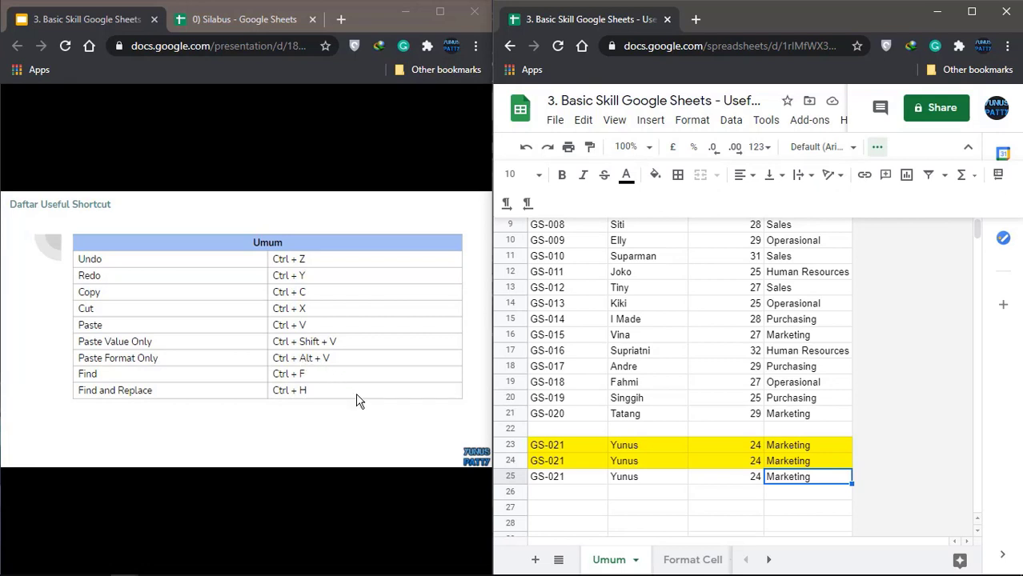
Copy the yellow record in A23:D23 and paste only its formatting into row 26.
click(546, 449)
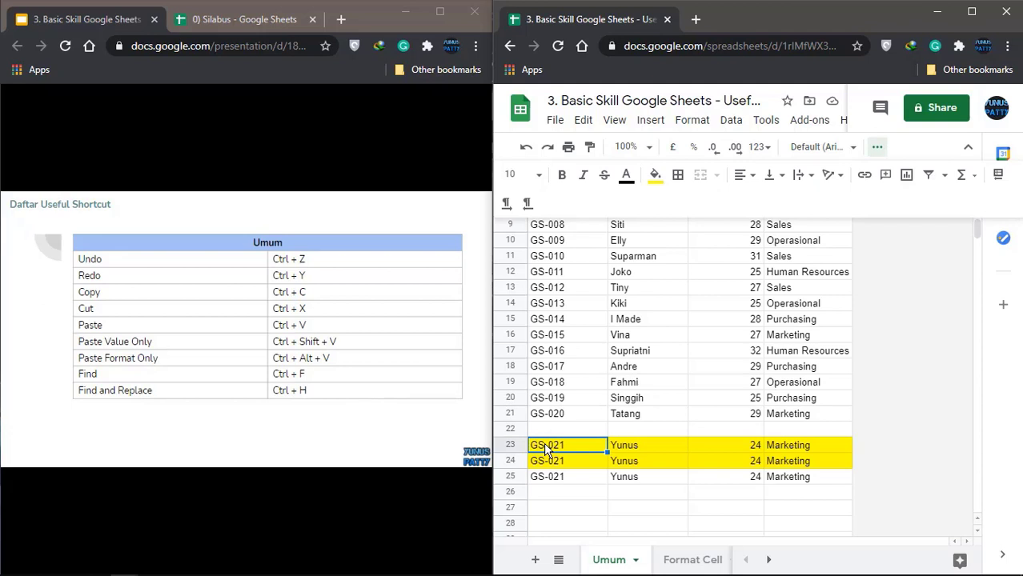
shift+click(786, 447)
key(ctrl+c)
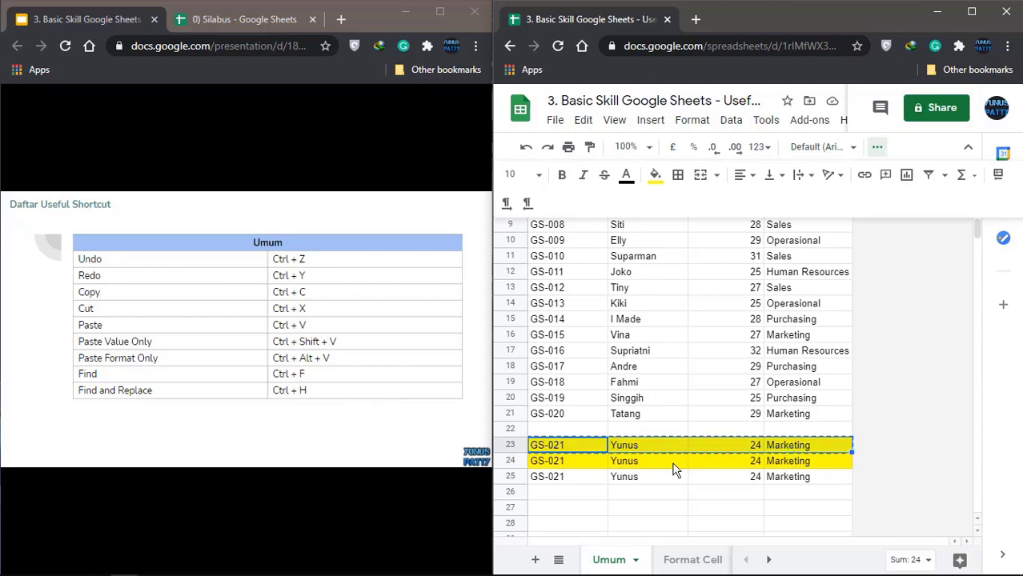
click(564, 496)
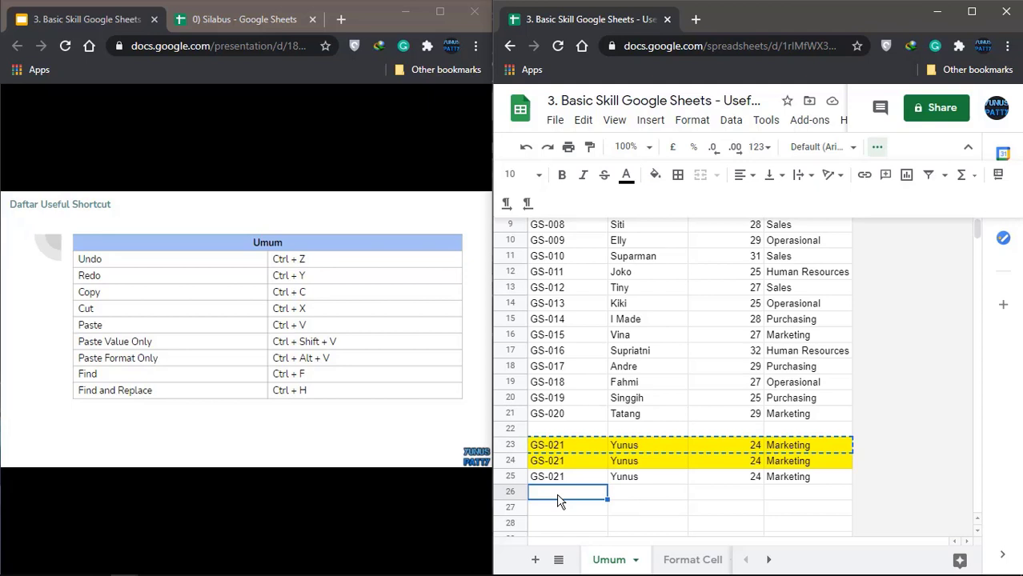
key(ctrl+alt+v)
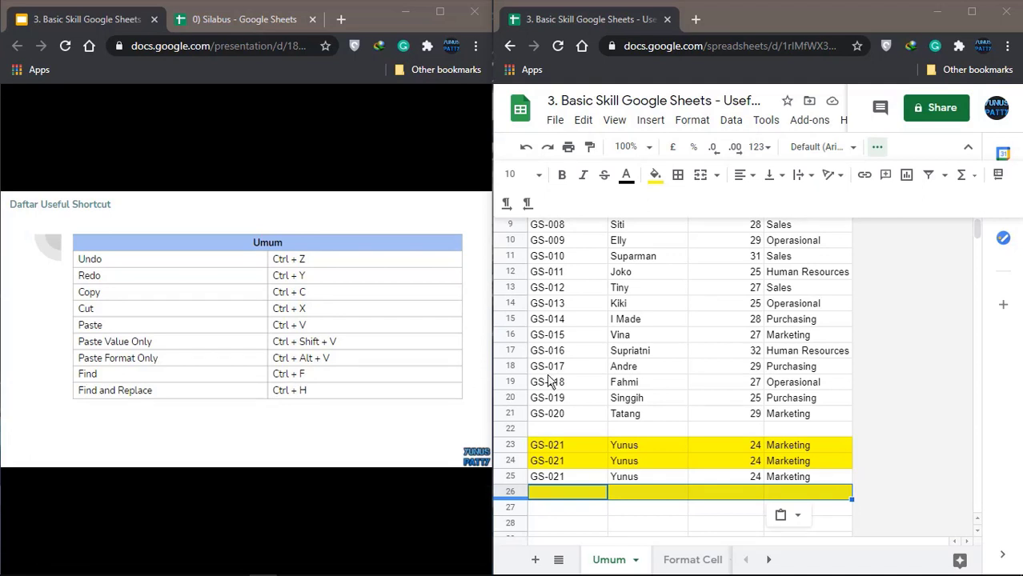
Search the sheet for "Sales", step forward and back through the matches, and close the search.
click(684, 372)
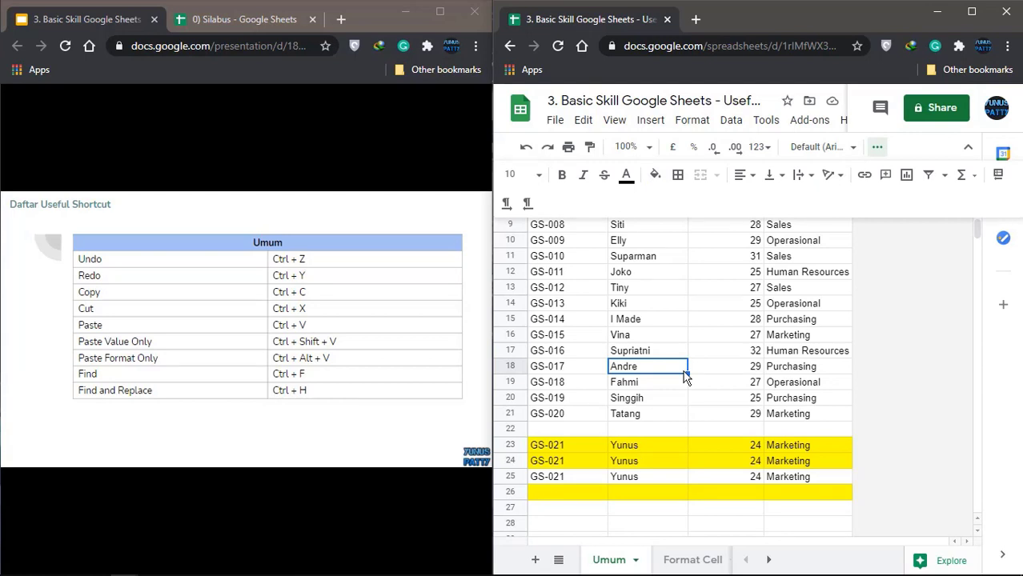
key(ctrl+f)
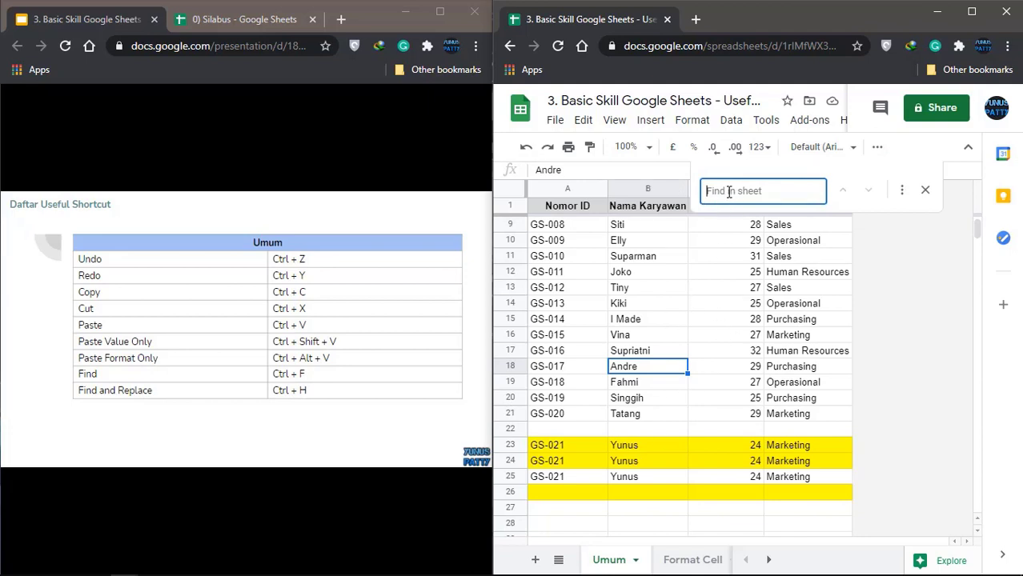
text(Sales)
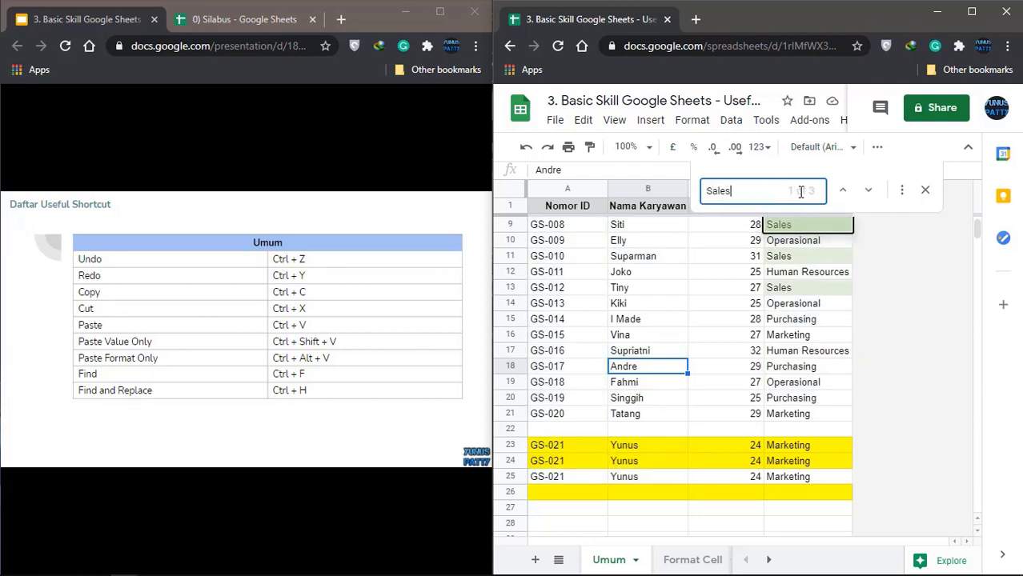
scroll(772, 258, up, 1)
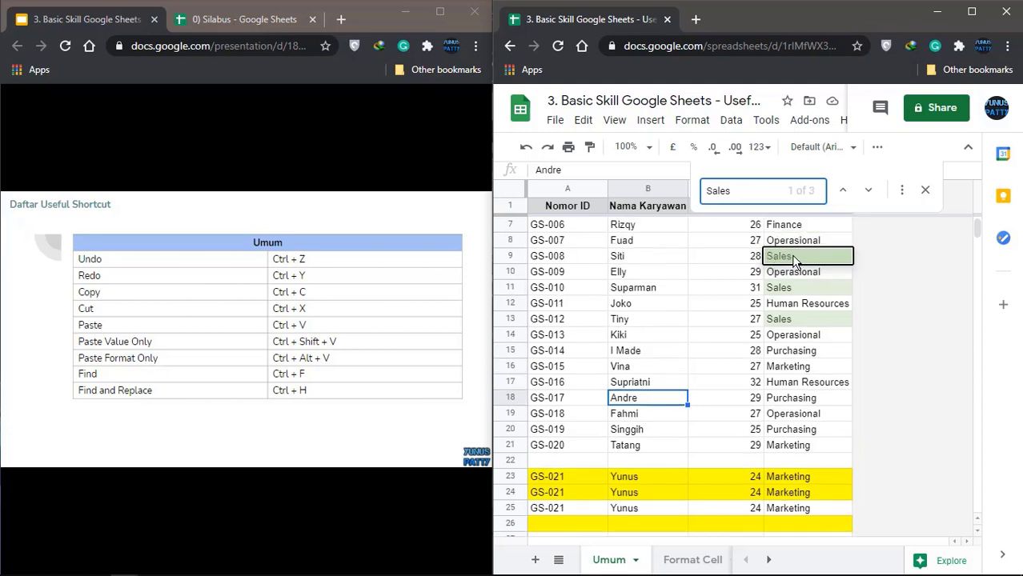
click(869, 193)
click(869, 193)
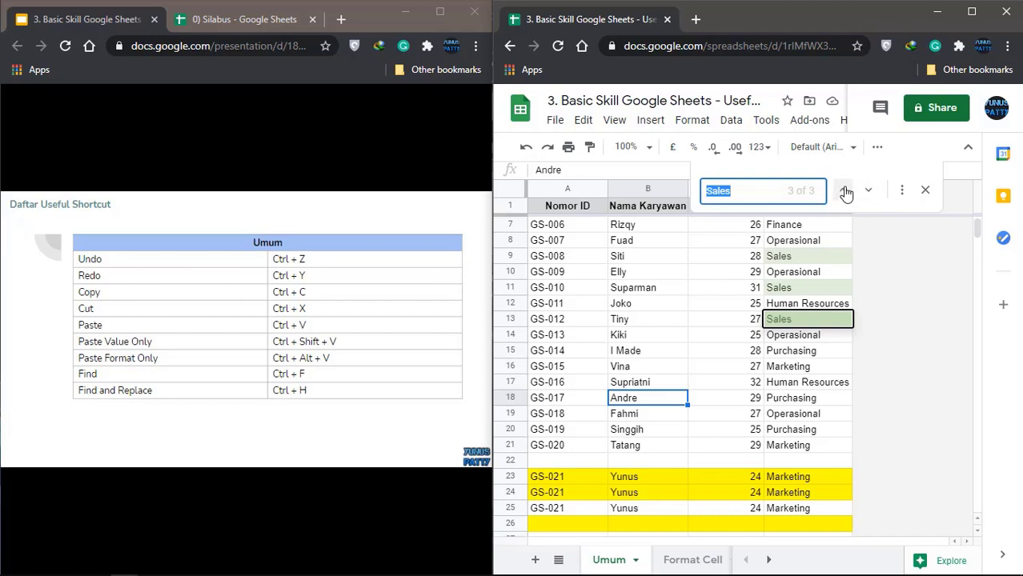
click(845, 192)
click(846, 192)
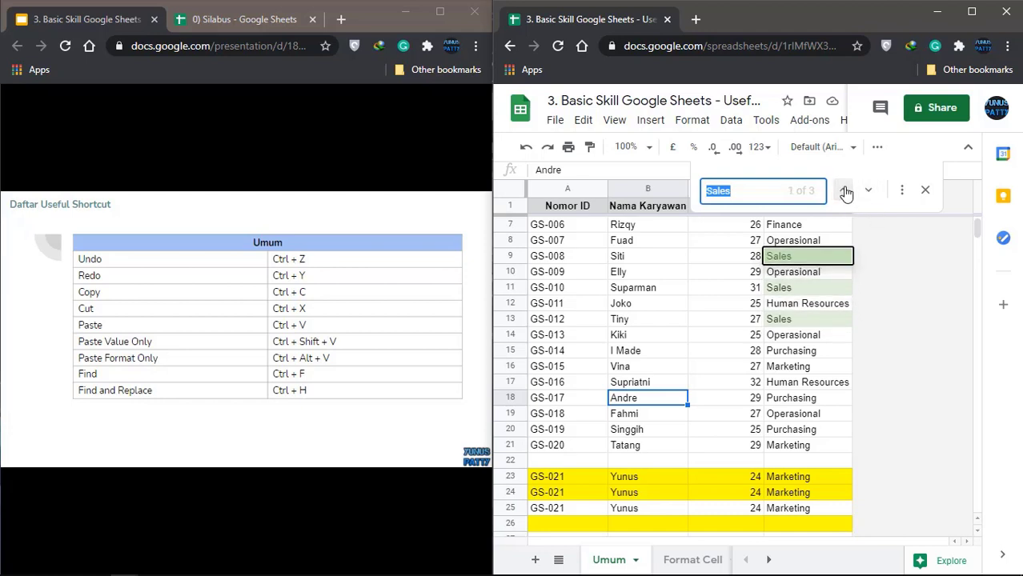
click(925, 192)
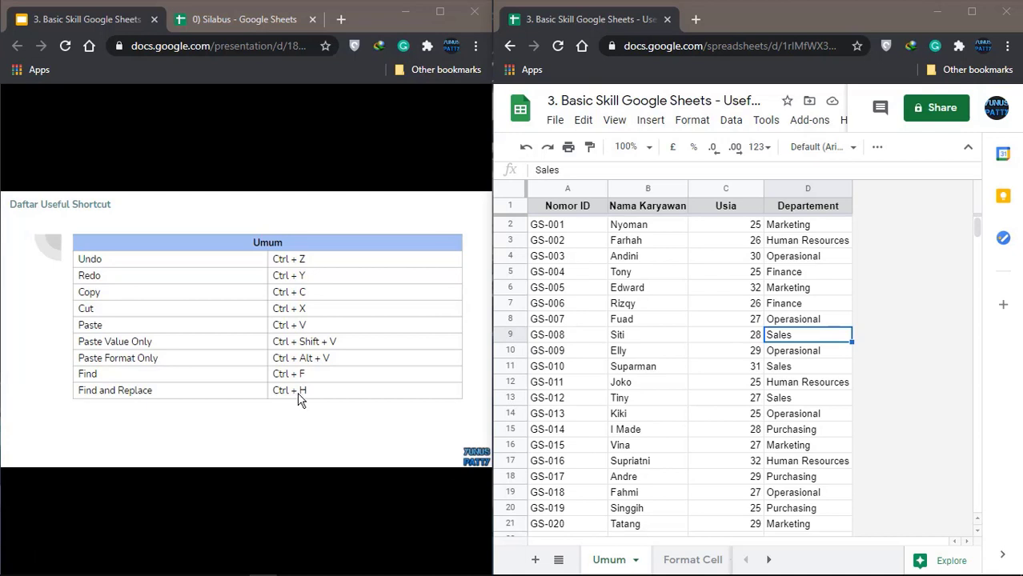
Open Find and replace from cell C9 and maximize the spreadsheet window.
click(713, 338)
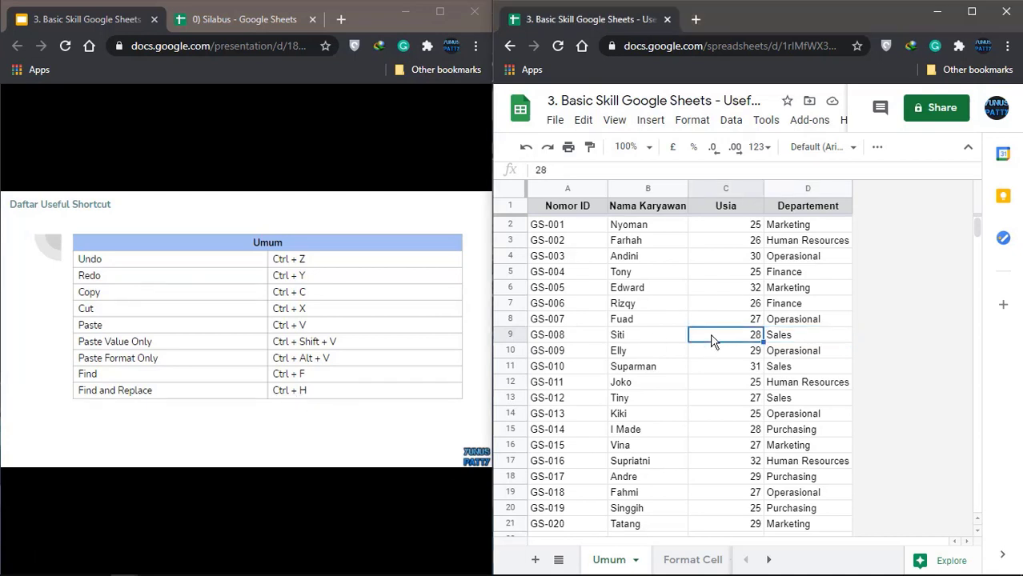
key(ctrl+h)
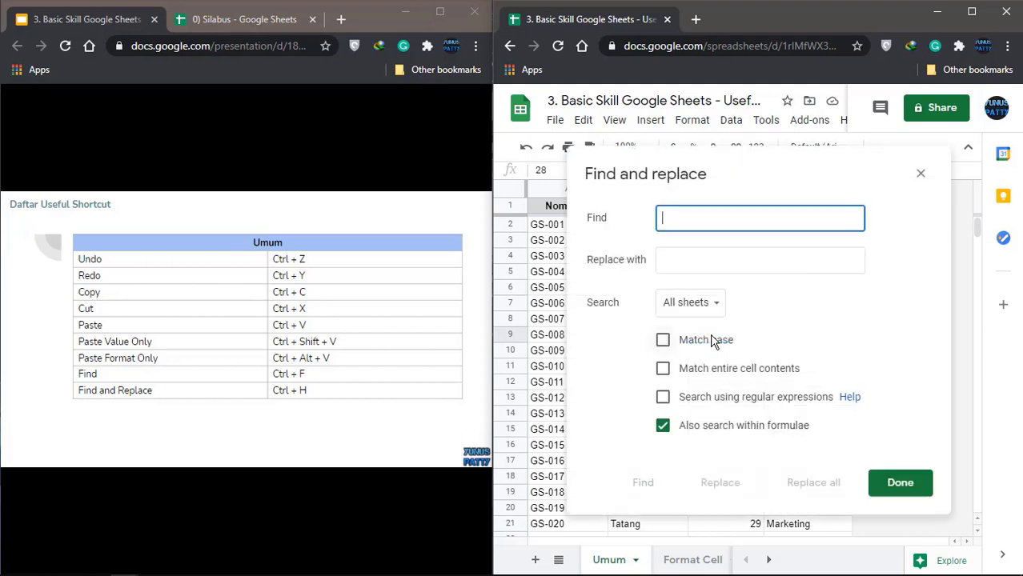
click(971, 14)
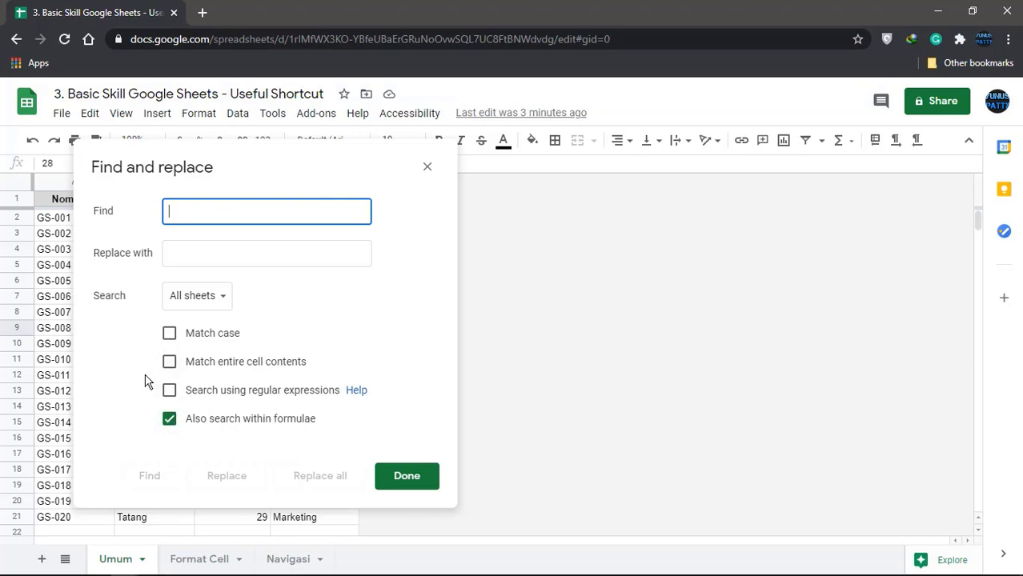
Try limiting Find and replace to the specific range Umum!A1:D21 with searching within formulae turned off, then close the dialog.
click(170, 424)
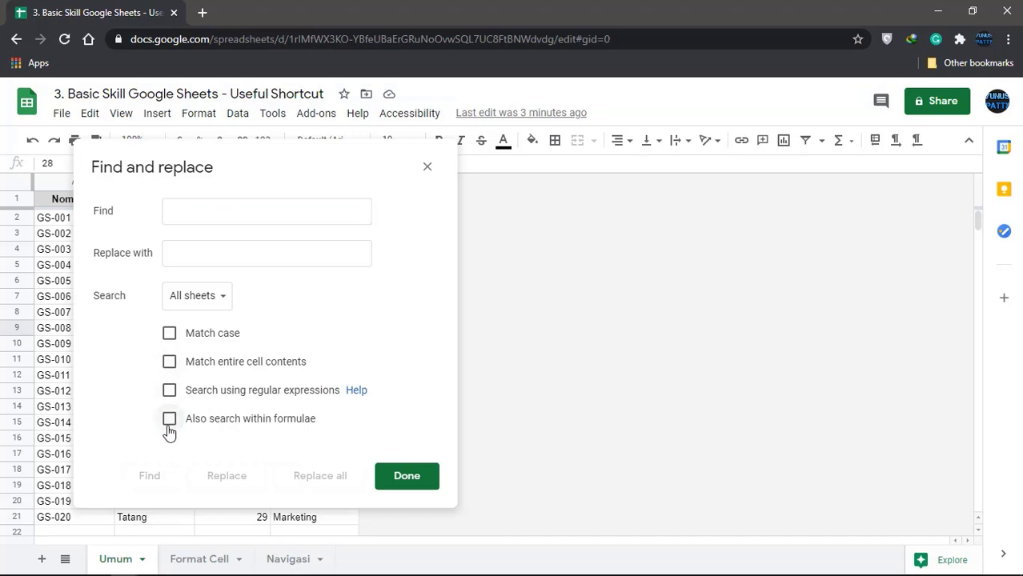
drag(230, 153, 566, 159)
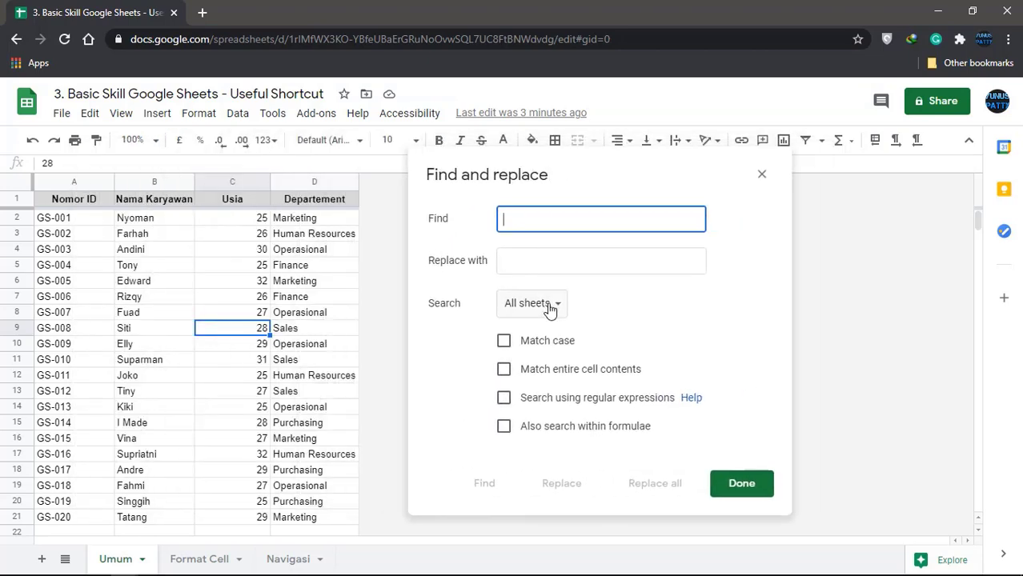
click(548, 307)
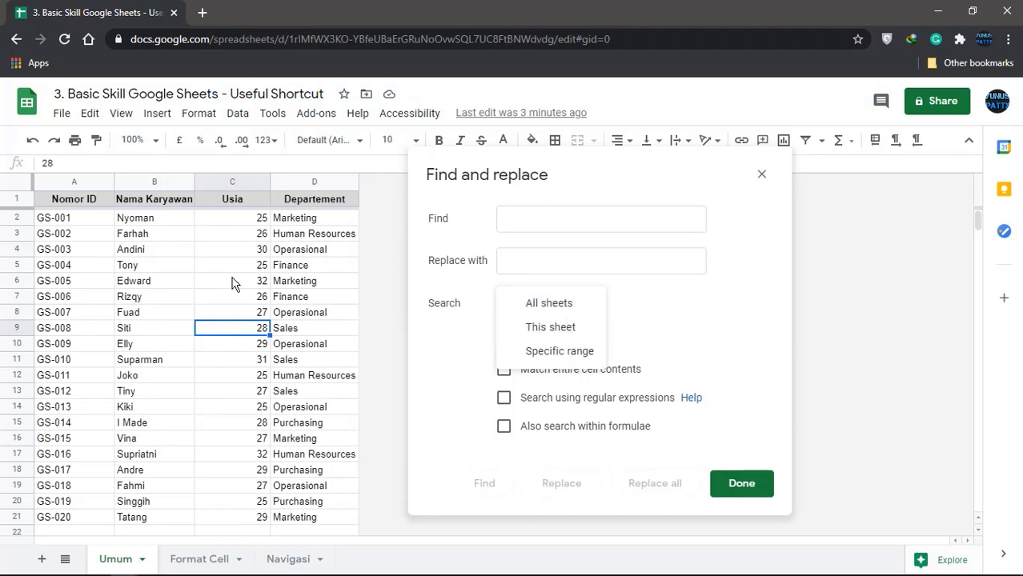
click(550, 356)
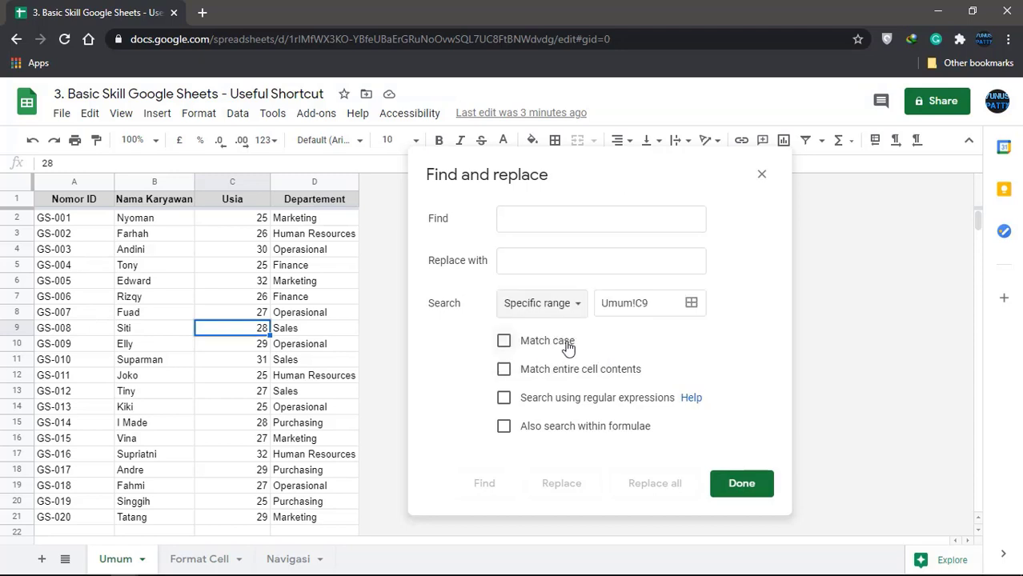
click(655, 303)
key(BackSpace)
key(BackSpace)
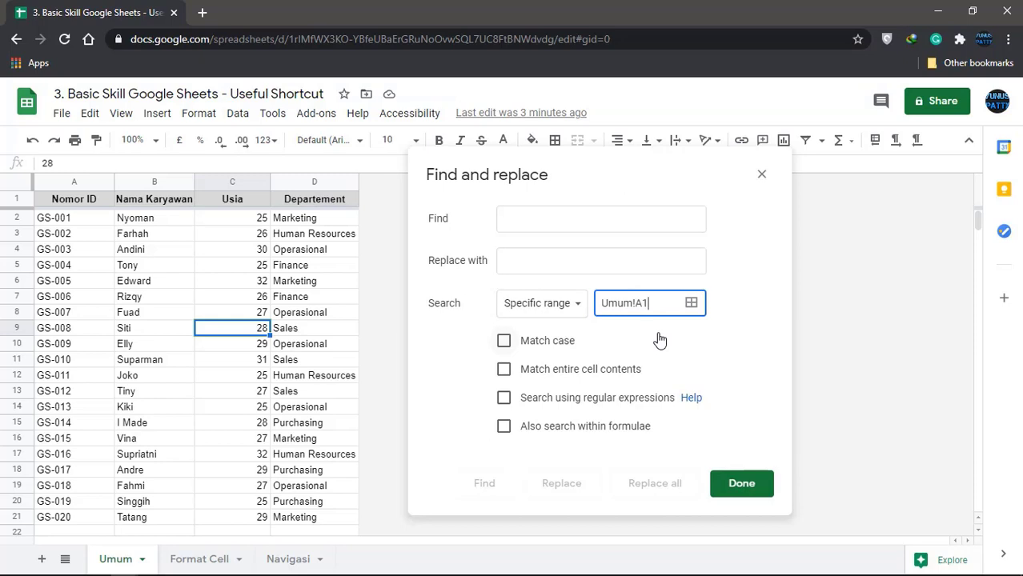
text(A1:D21)
click(739, 488)
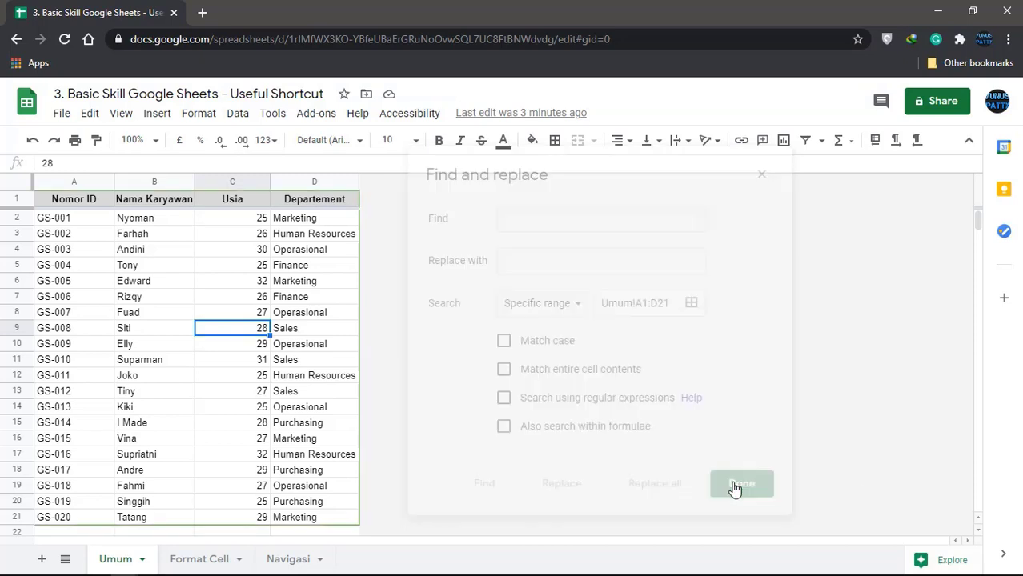
Examine the extent of the employee table in A1:D21 and the practice rows below it.
click(76, 205)
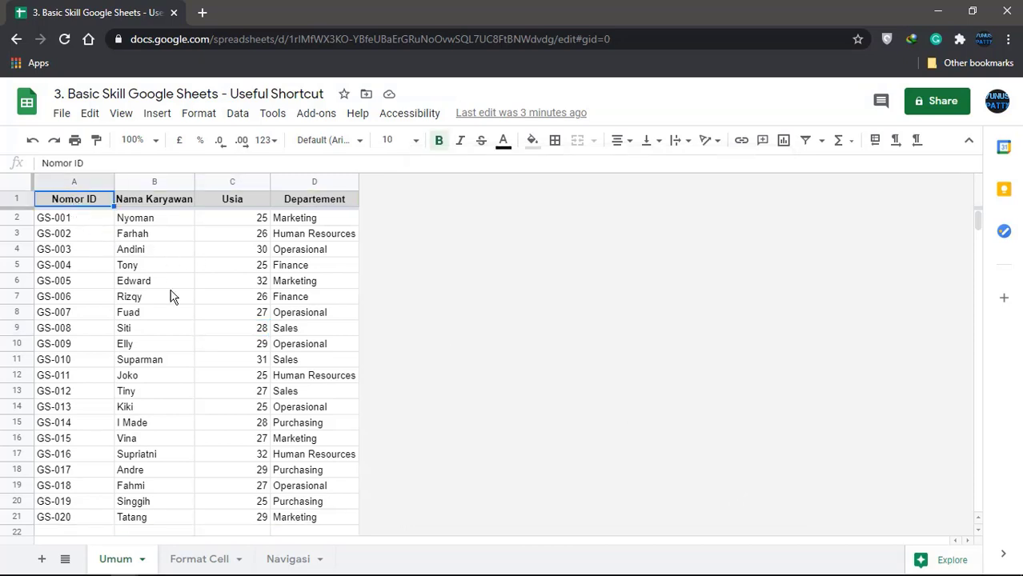
shift+click(313, 520)
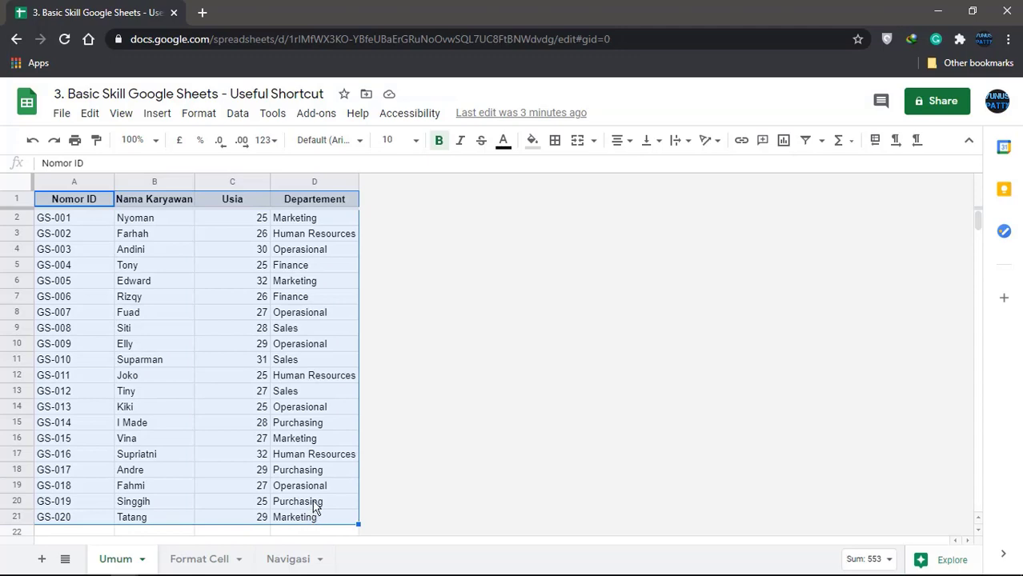
scroll(134, 344, down, 2)
scroll(160, 344, down, 5)
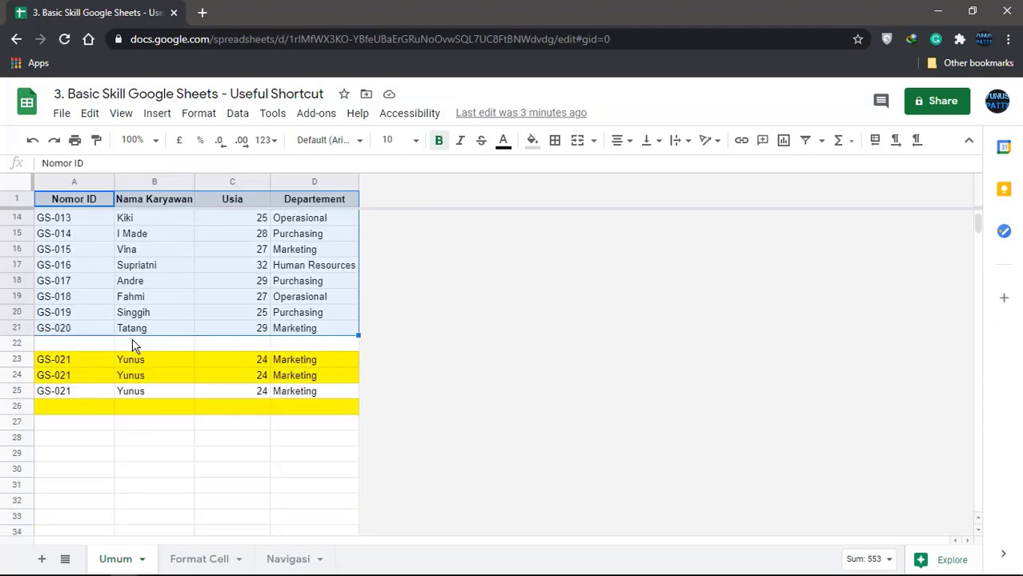
click(94, 332)
scroll(96, 343, up, 2)
click(164, 360)
click(239, 406)
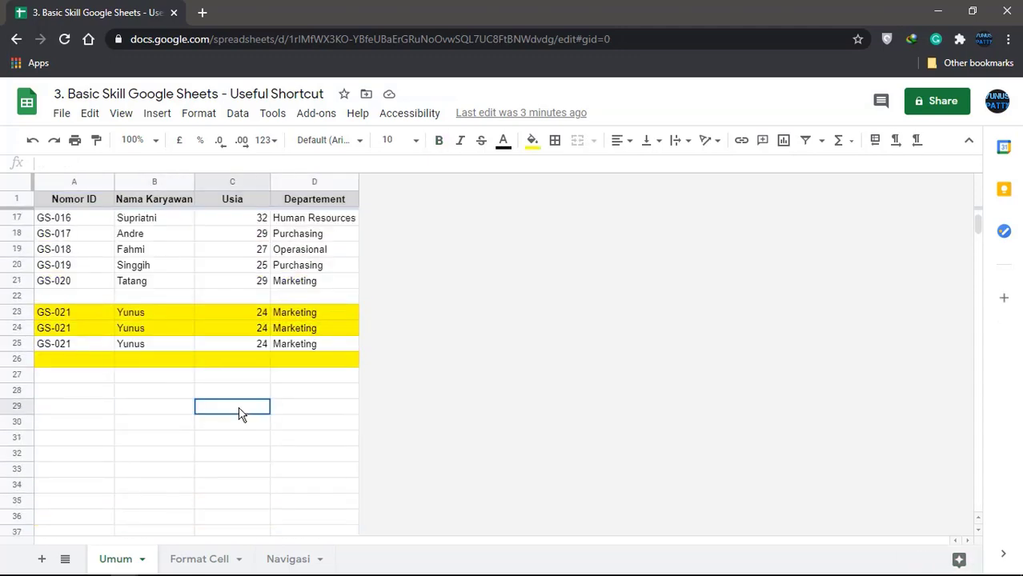
scroll(243, 404, up, 5)
Reopen Find and replace from cell A1, turn off searching within formulae, and restrict the search to this sheet.
click(91, 206)
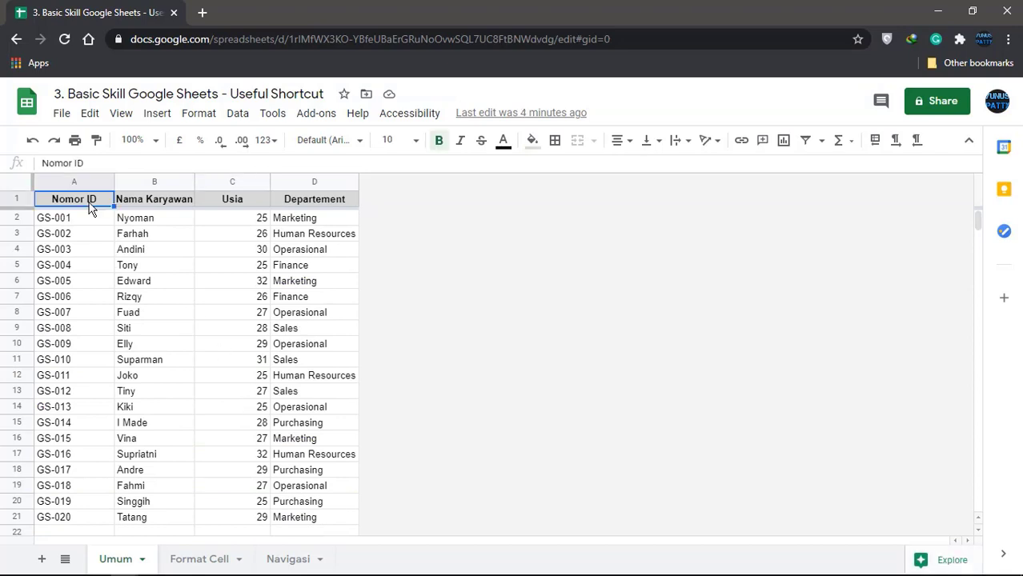
key(ctrl+h)
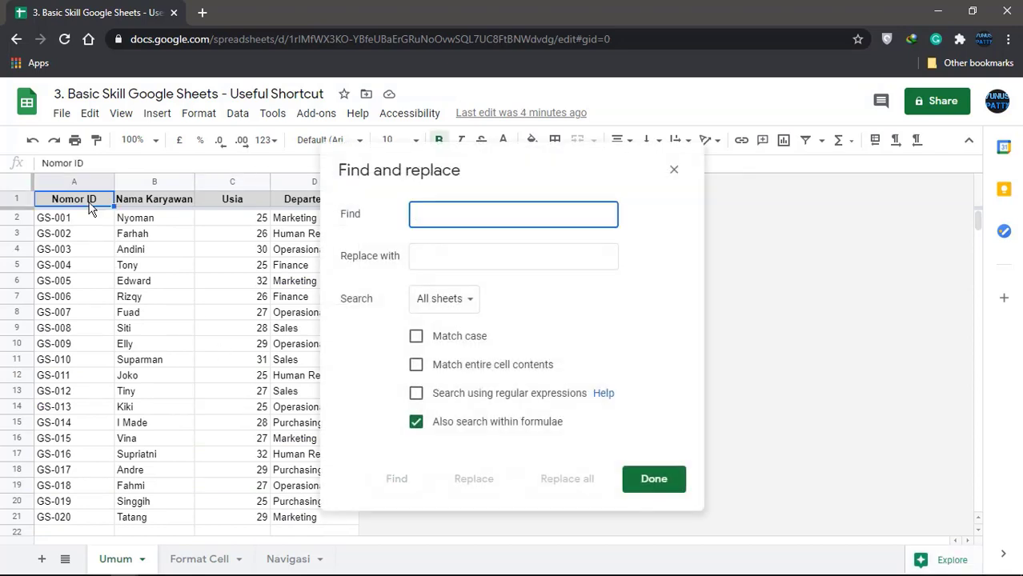
click(416, 421)
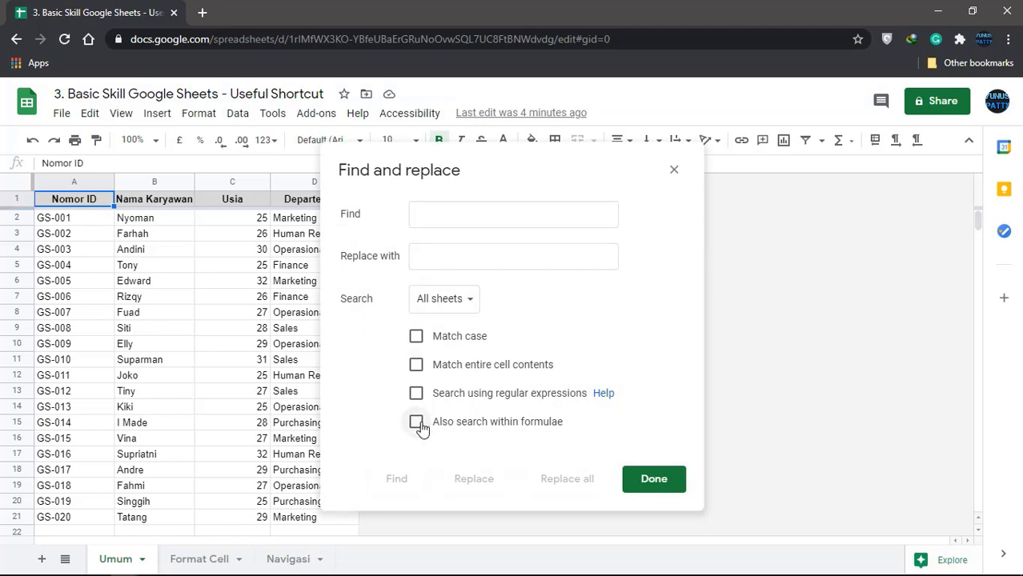
click(465, 309)
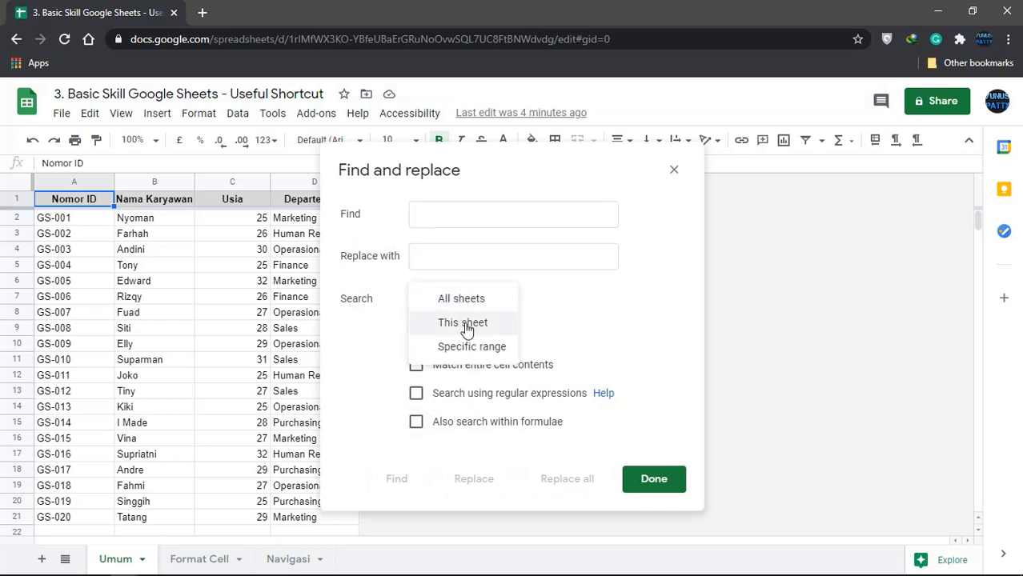
click(466, 329)
drag(466, 189, 593, 162)
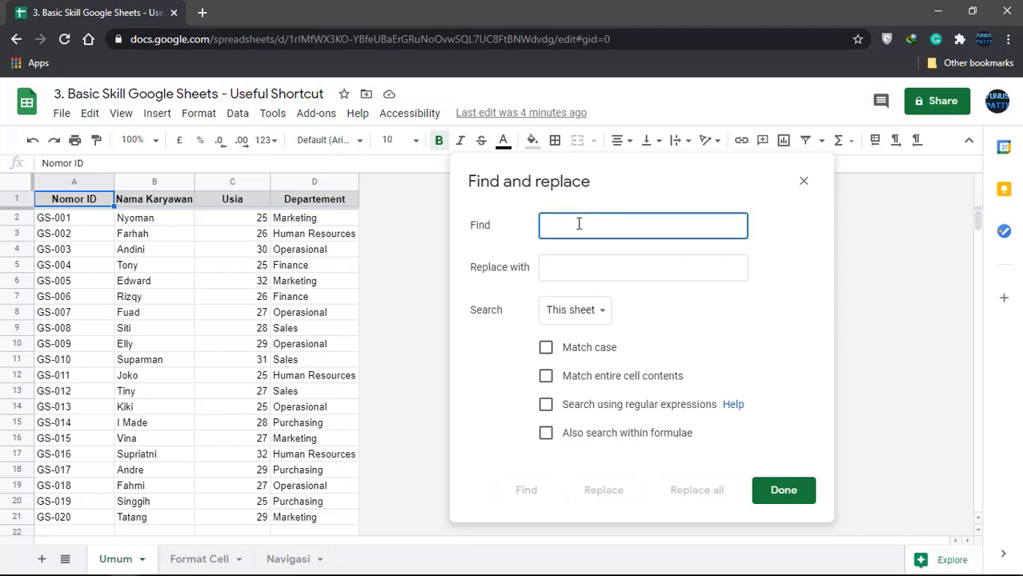
Set Find and replace to look for "Resources", replace it with "Capital", and match case.
text(Re)
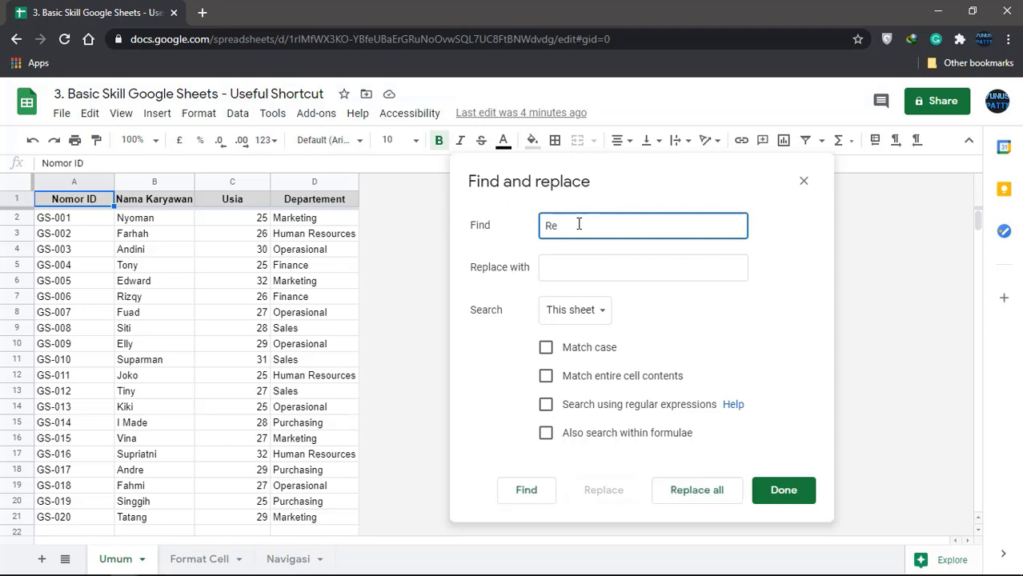
text(sources)
click(584, 263)
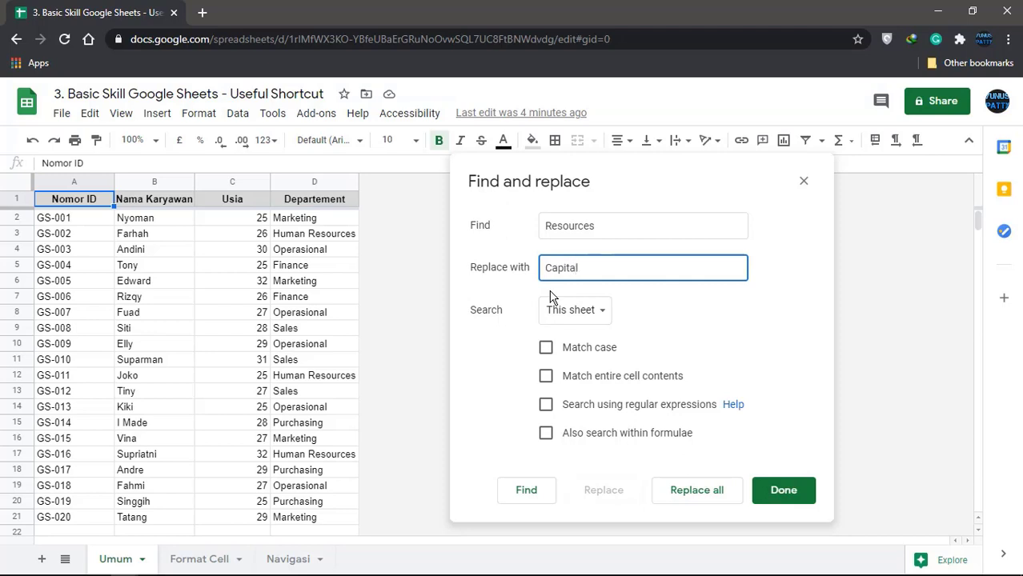
click(546, 349)
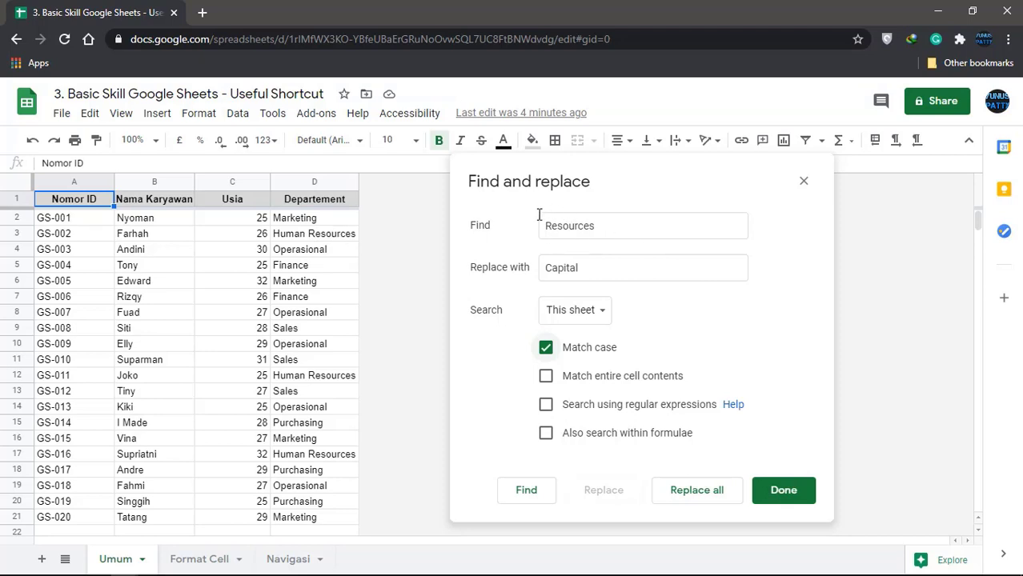
Step through the first three occurrences of "Resources" in the Departement column without replacing them.
click(532, 493)
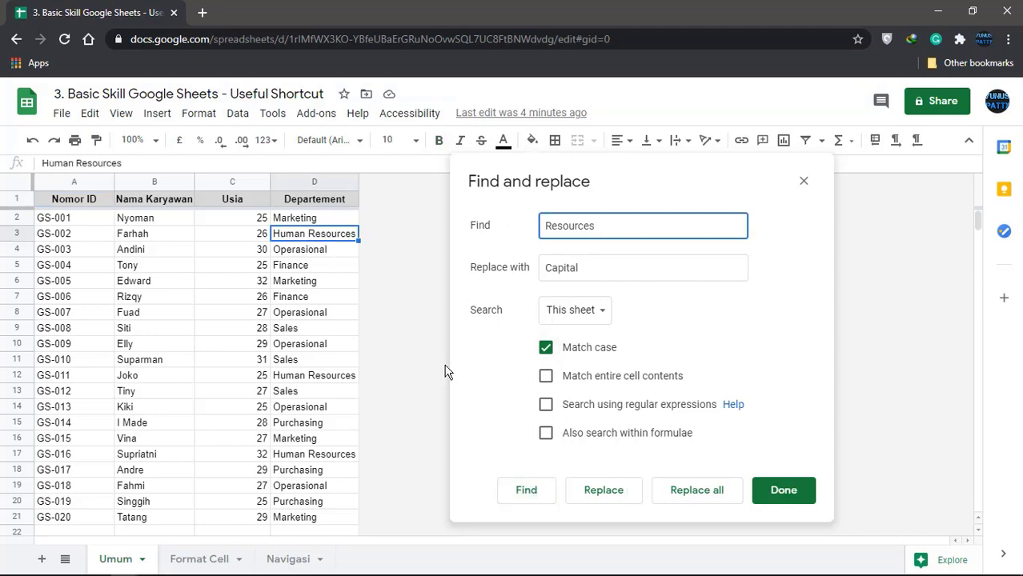
click(527, 492)
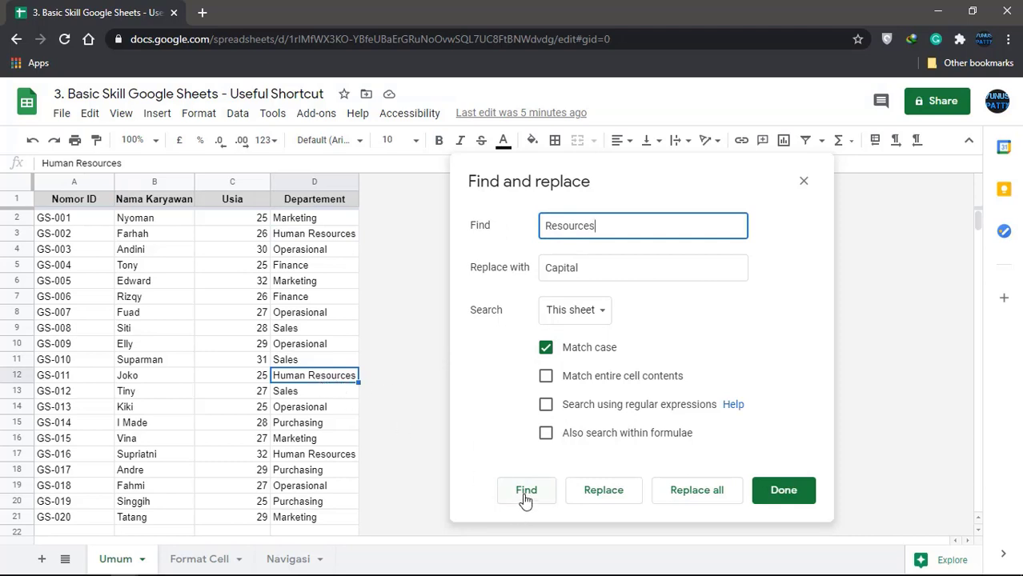
click(526, 493)
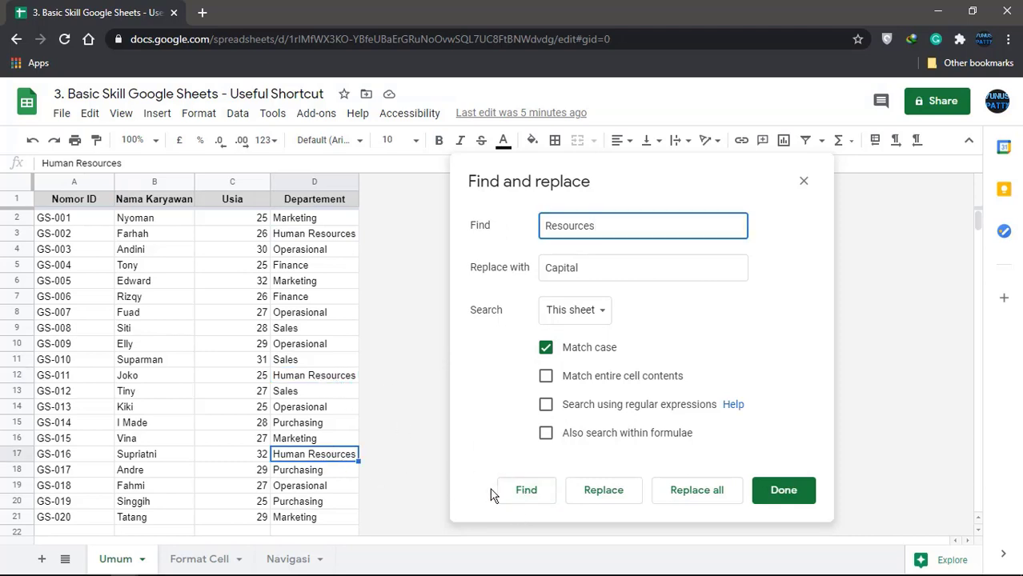
Replace "Resources" with "Capital" in D3, and replace all its remaining occurrences on the sheet.
click(520, 494)
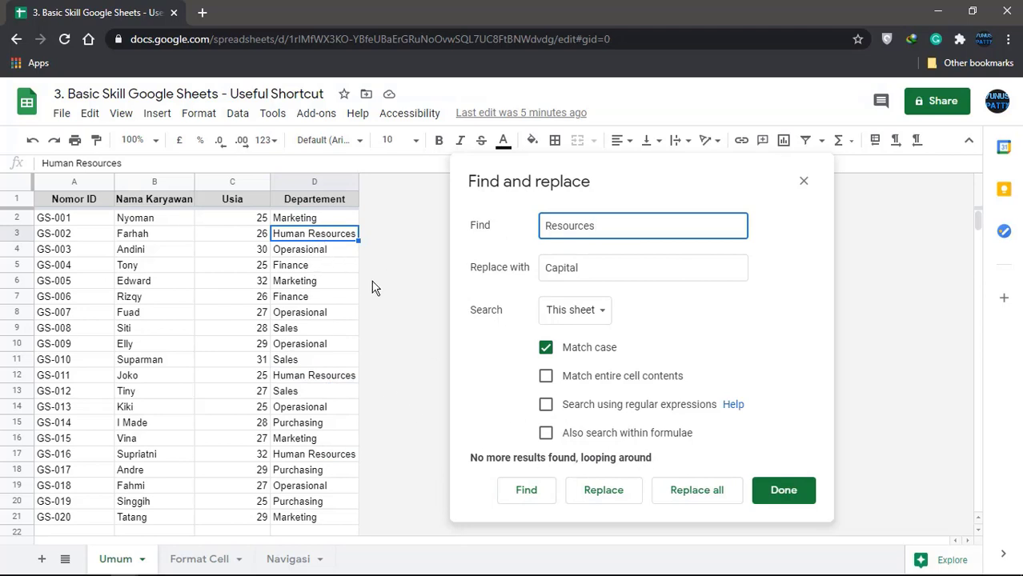
click(599, 493)
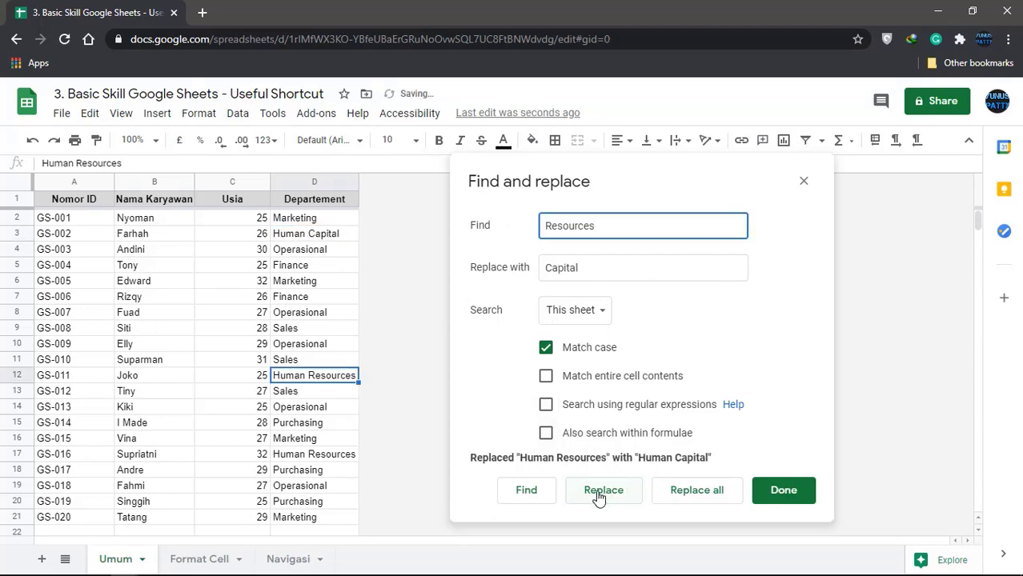
click(692, 497)
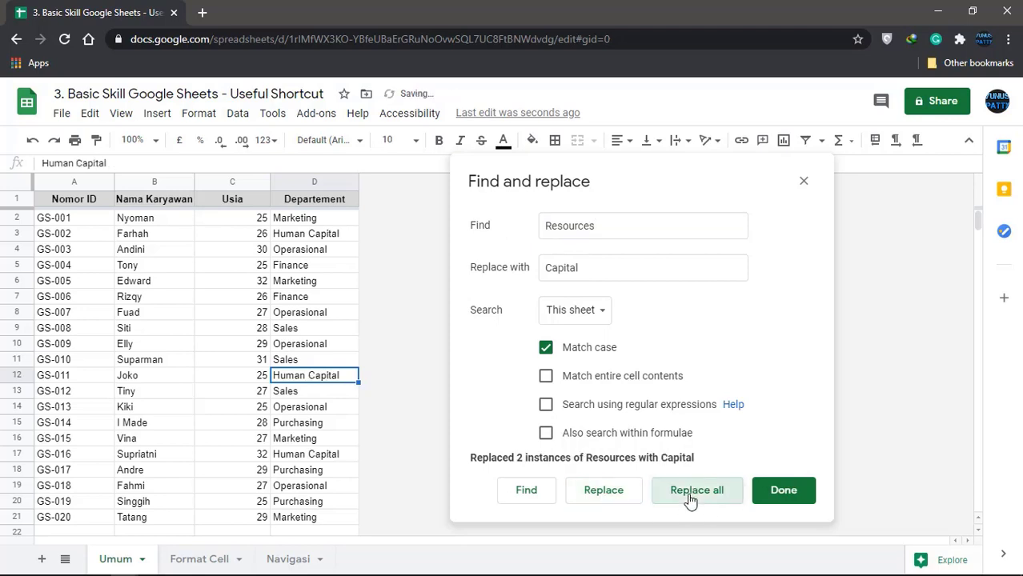
Set Find and replace to change "Human Capital" to "HR", matching entire cell contents and without matching case.
click(548, 377)
click(546, 349)
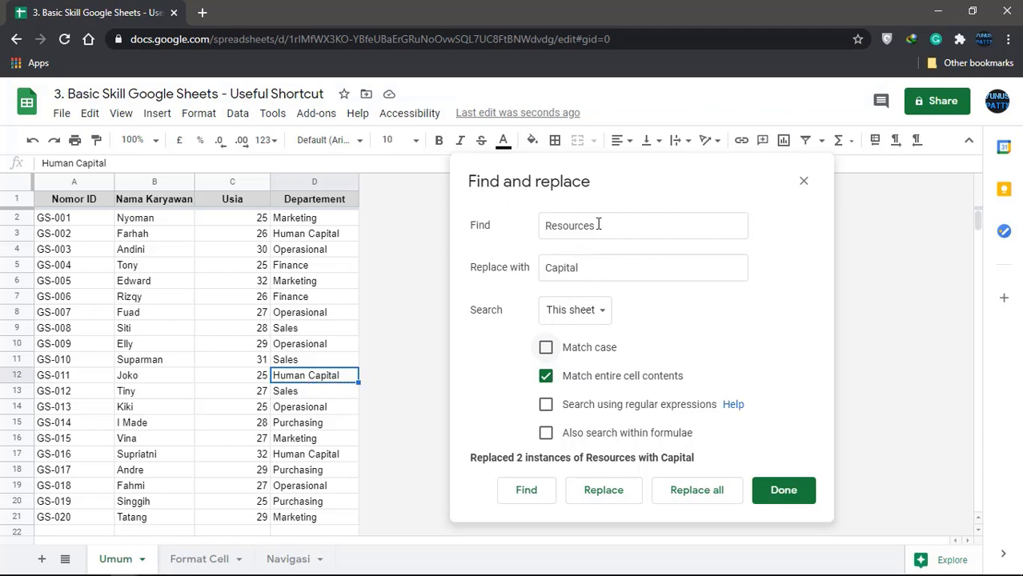
drag(604, 226, 538, 229)
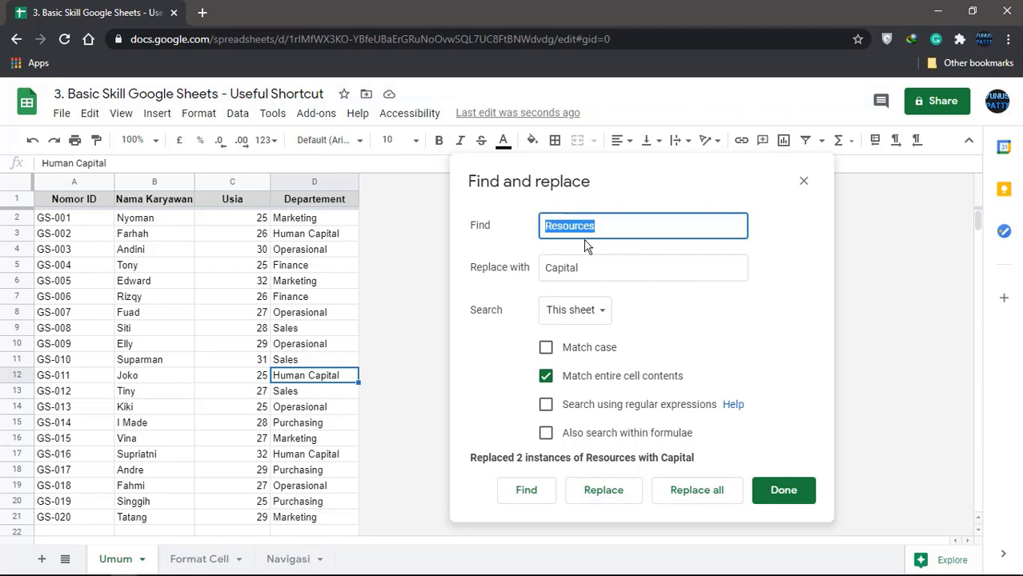
key(BackSpace)
text(Hu)
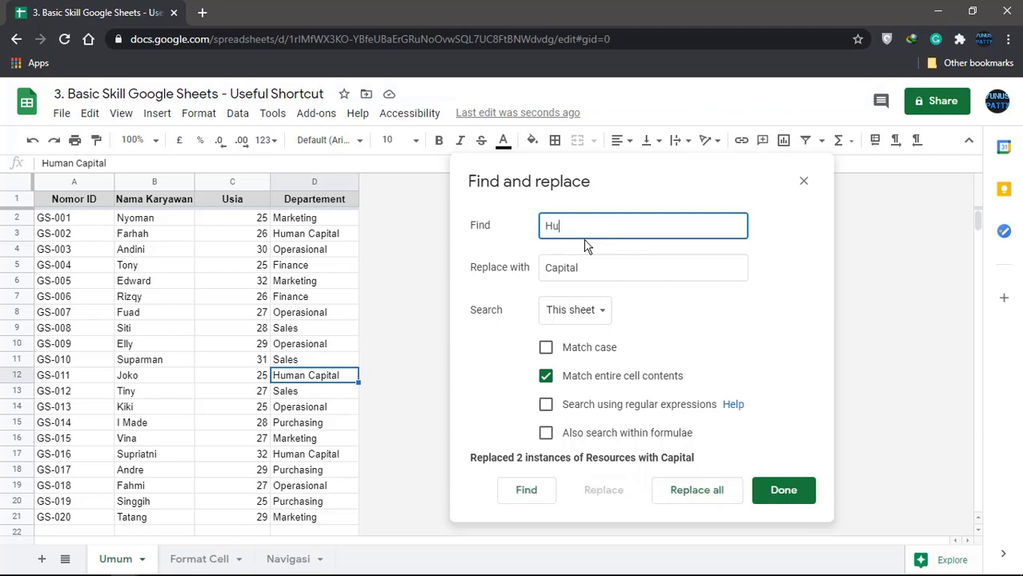
text(man Capital)
drag(580, 267, 526, 265)
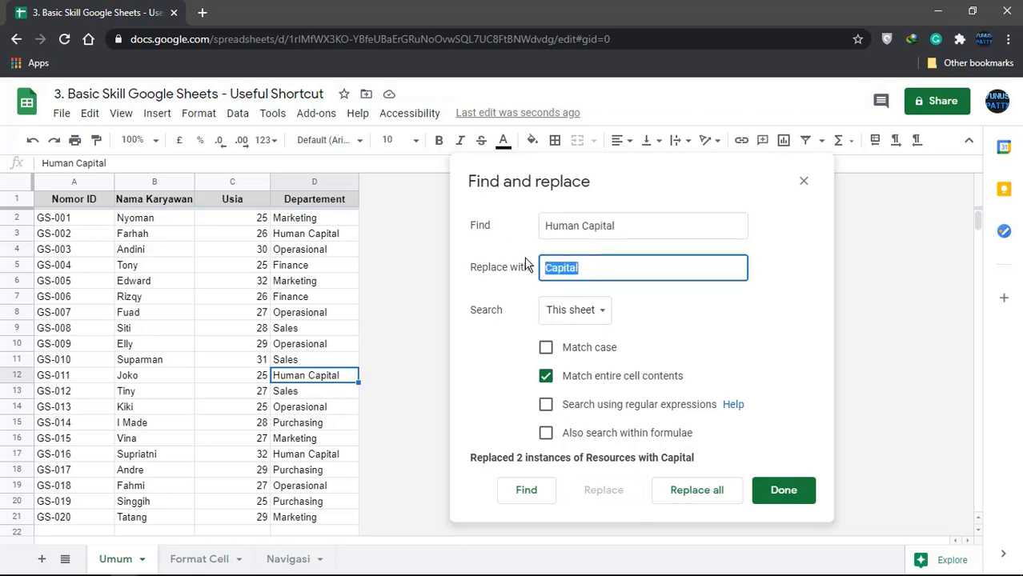
text(HR)
Step through the "Human Capital" cells, replace one with "HR" and replace all the remaining ones, finishing with Find and replace closed.
click(526, 490)
click(526, 491)
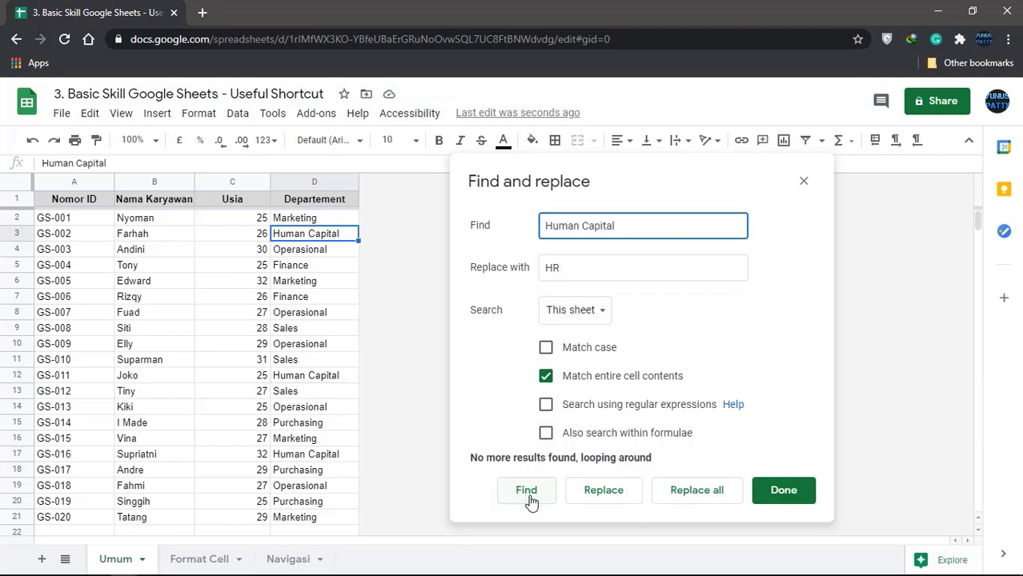
click(529, 498)
click(528, 497)
click(529, 498)
click(600, 499)
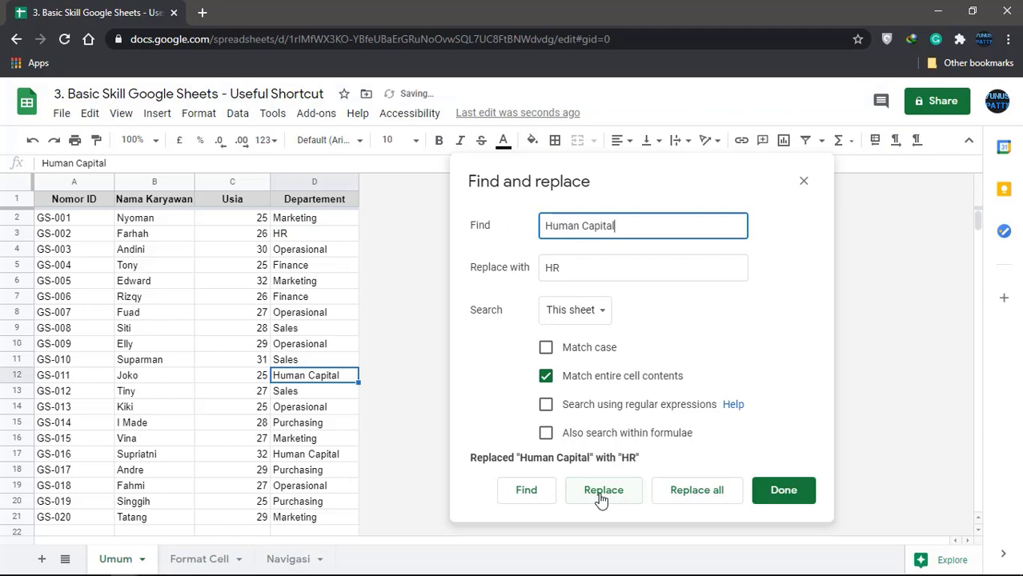
click(696, 491)
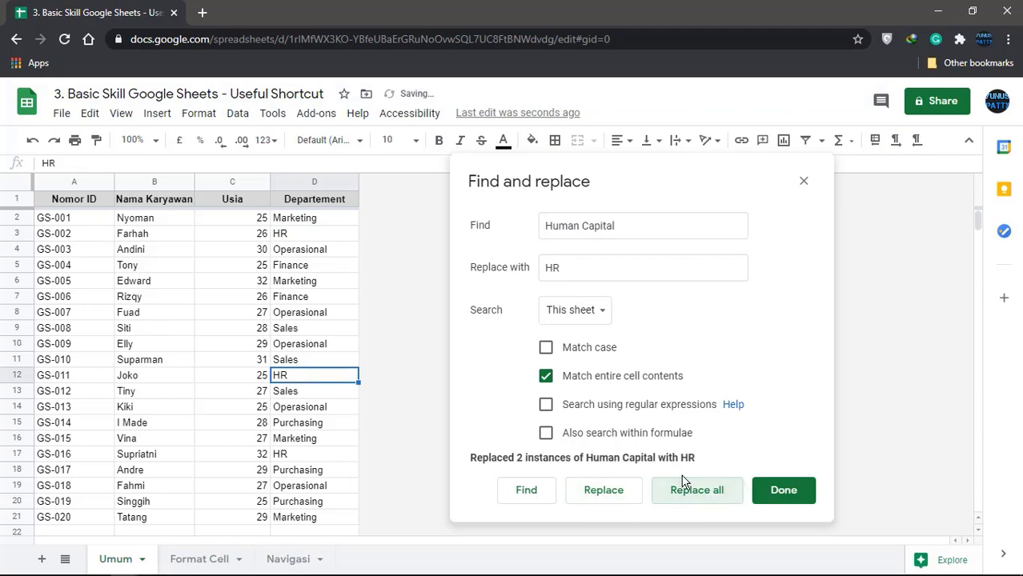
click(782, 491)
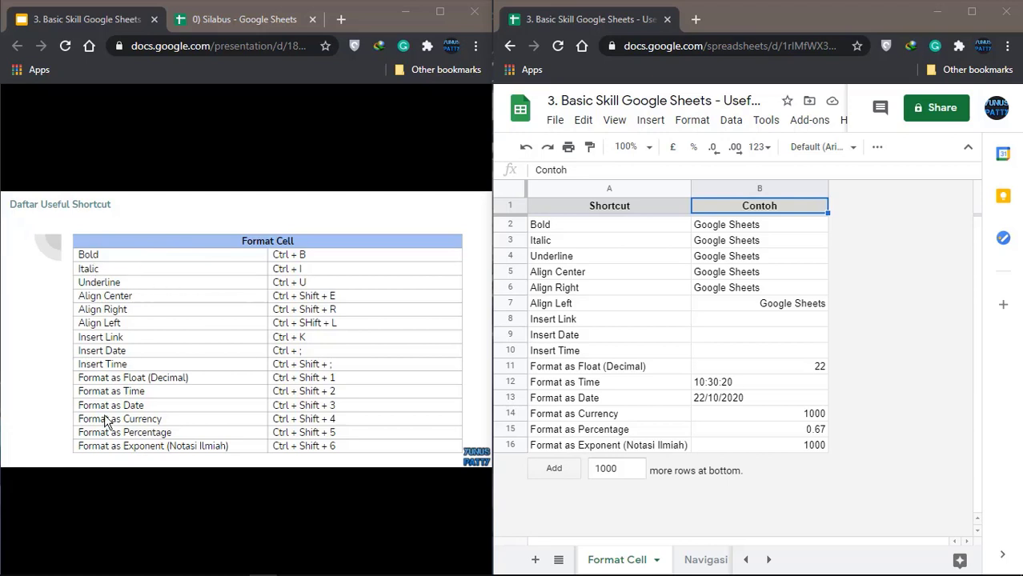
Make the sample text "Google Sheets" in B2 of the Format Cell sheet bold.
mouse_move(119, 455)
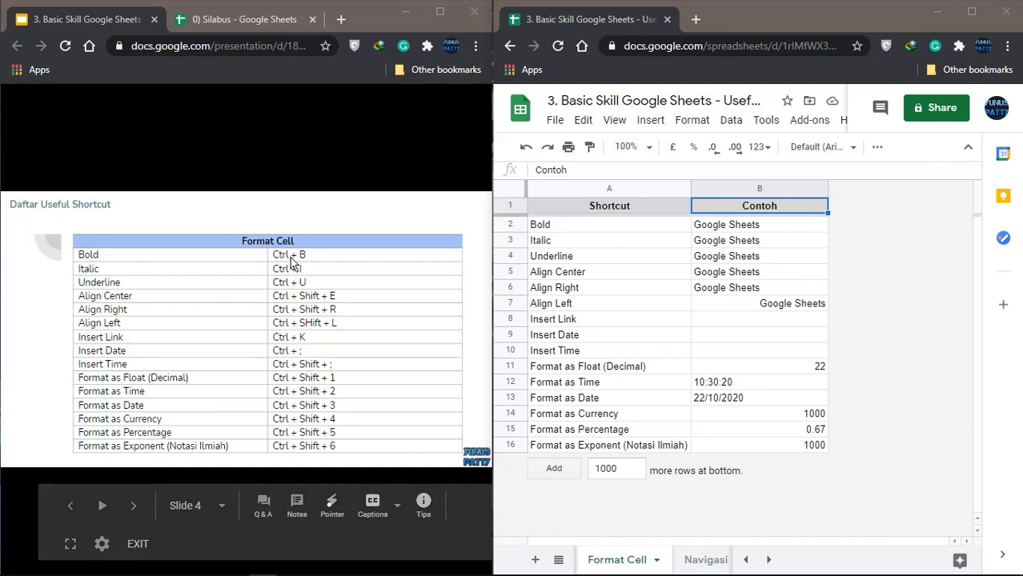
click(672, 260)
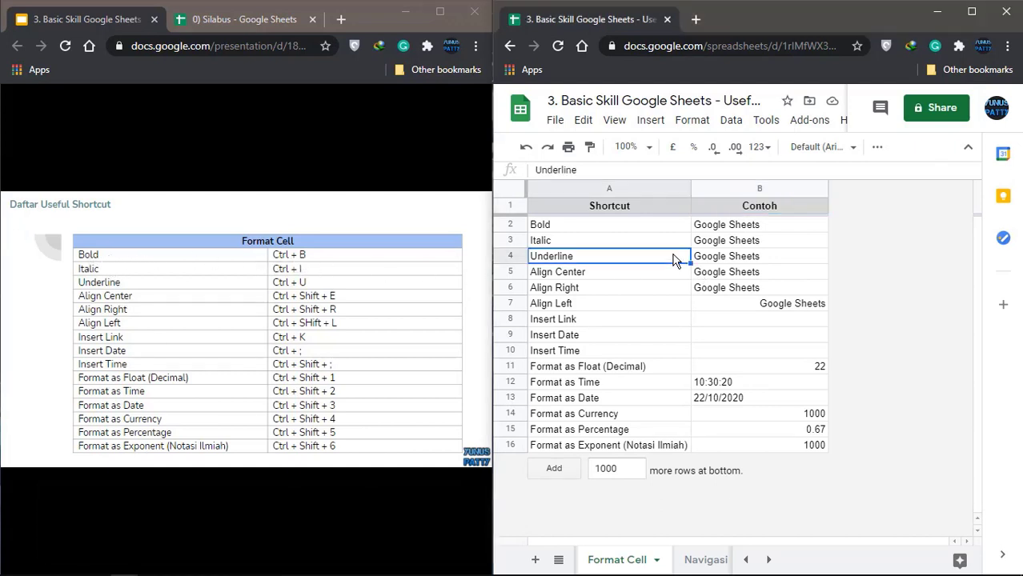
click(640, 227)
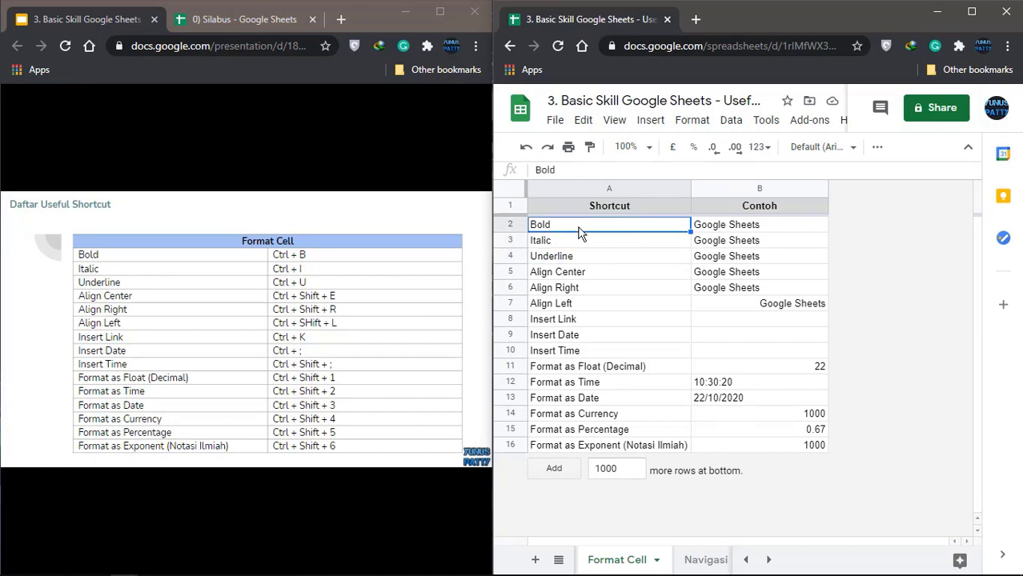
click(726, 228)
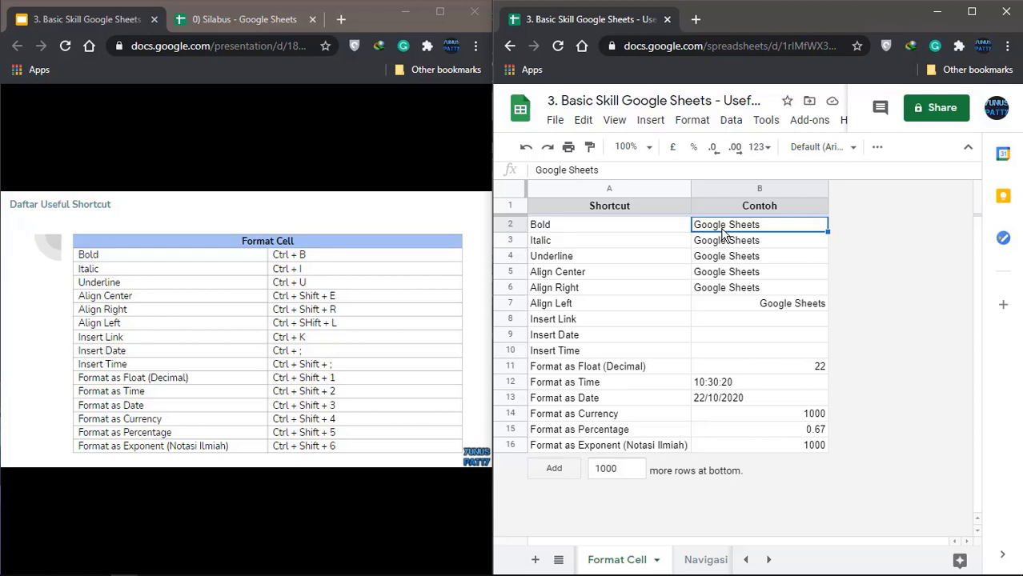
key(ctrl+b)
Italicise the sample text in B3 and underline the sample text in B4.
click(714, 242)
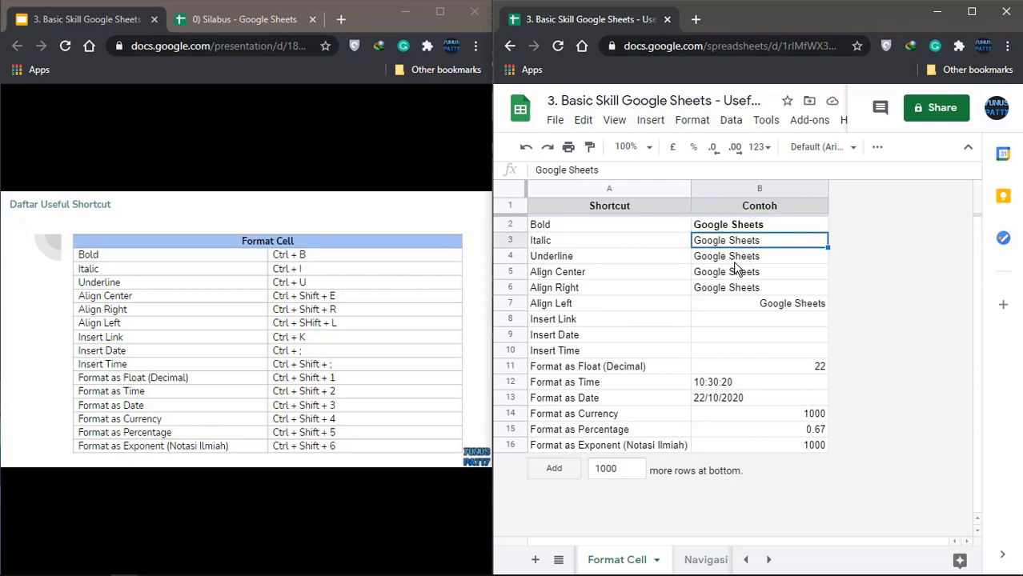
key(ctrl+i)
click(719, 261)
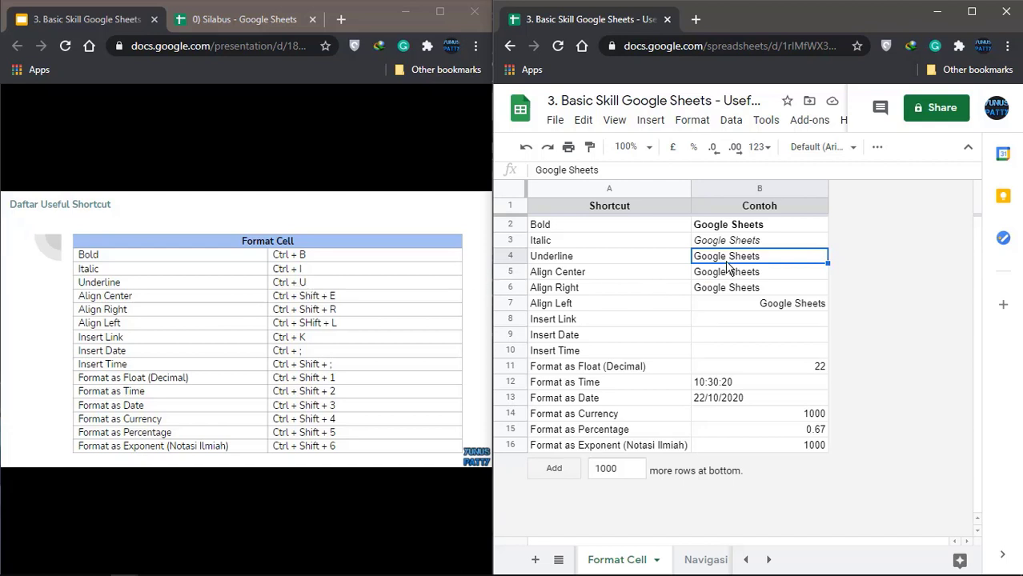
key(ctrl+u)
Centre the sample text in B5, beside the Align Center label.
click(750, 276)
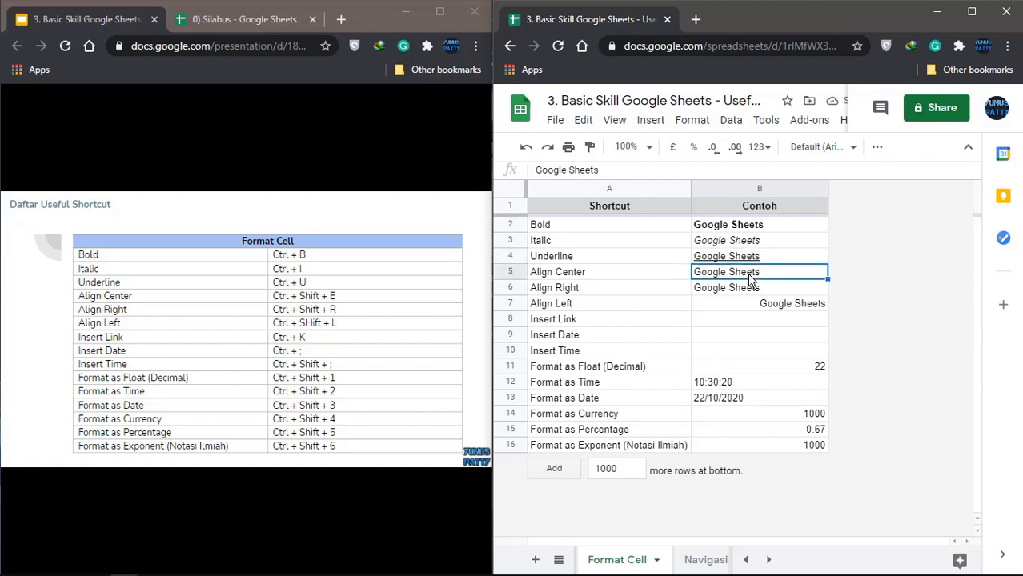
click(592, 277)
click(588, 290)
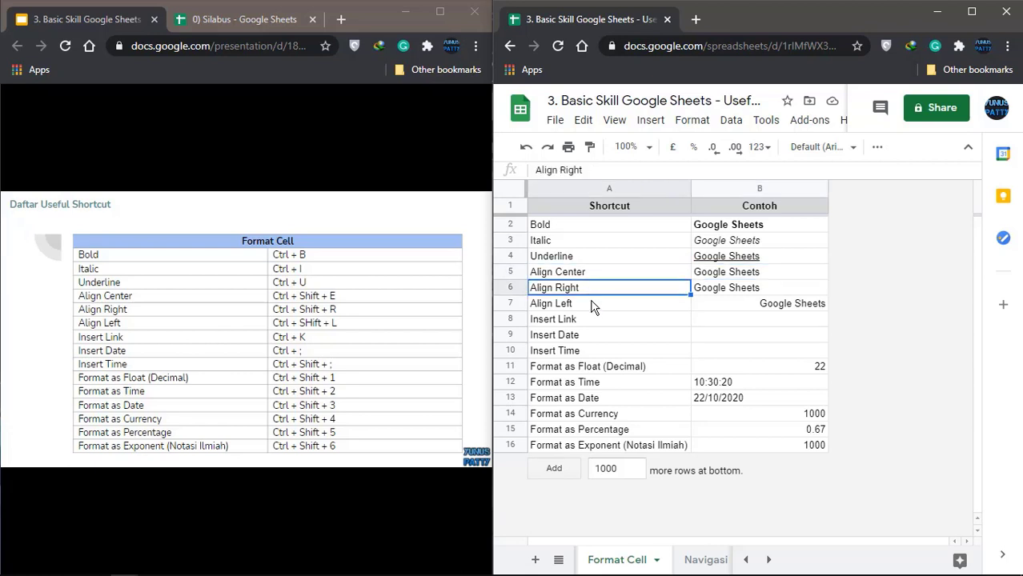
click(590, 304)
click(746, 277)
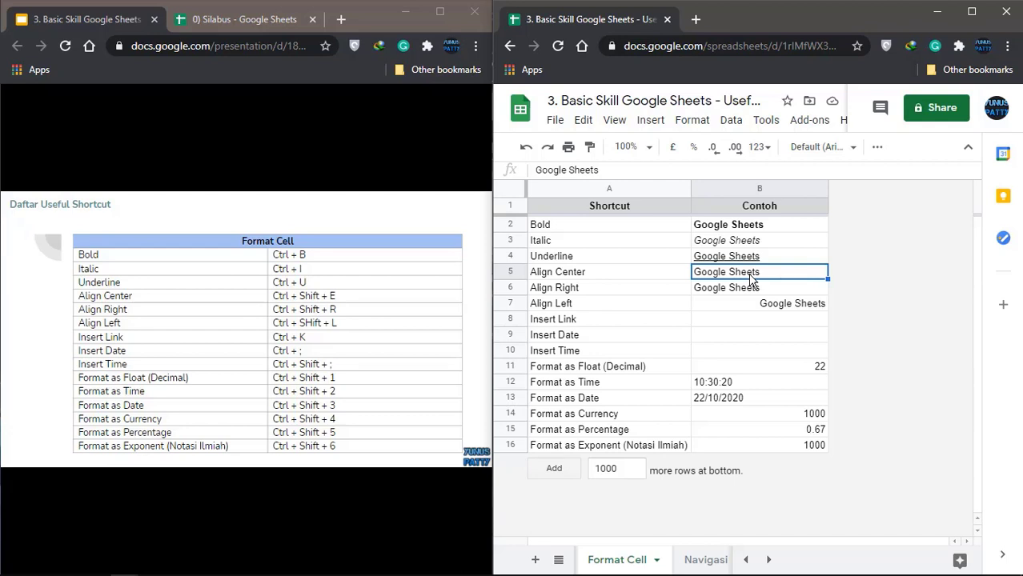
key(ctrl+shift+e)
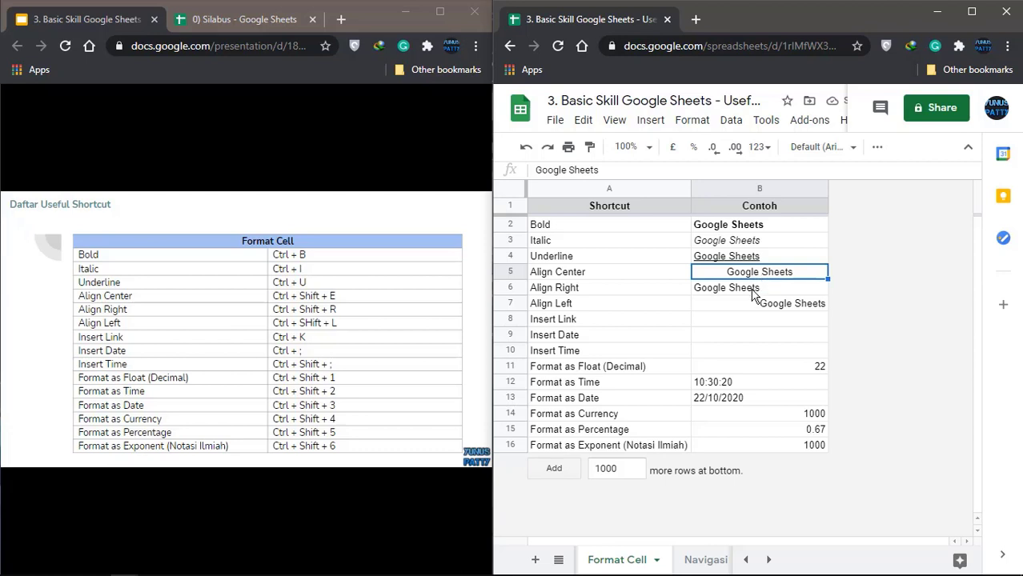
Align the sample text in B6 to the right and the sample text in B7 to the left.
click(753, 293)
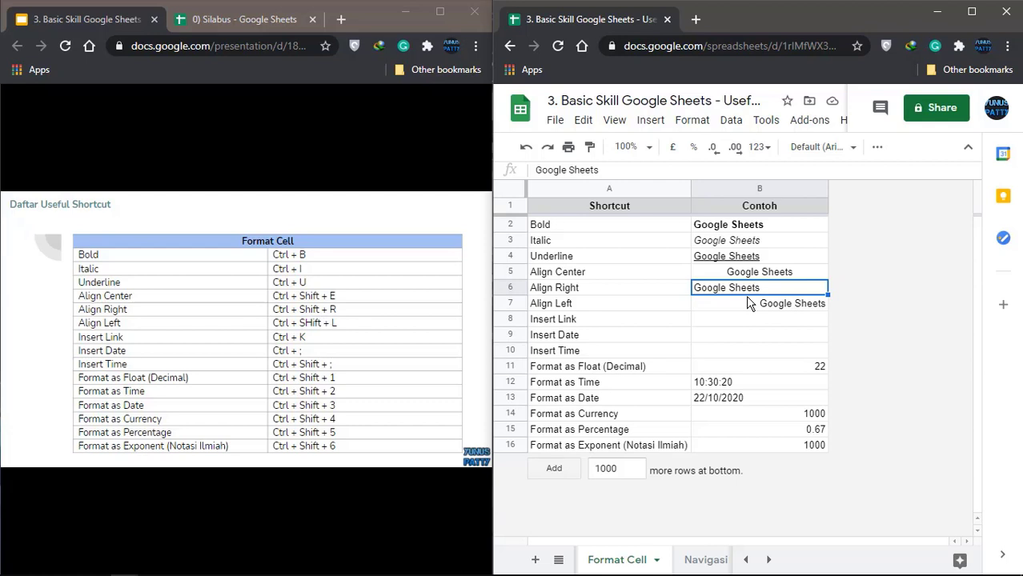
key(ctrl+shift+r)
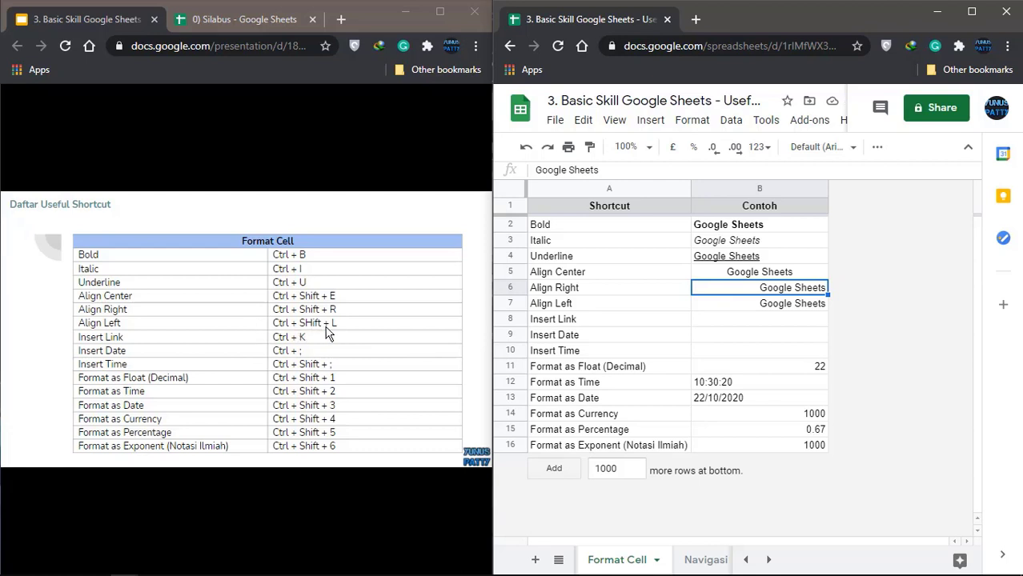
click(757, 312)
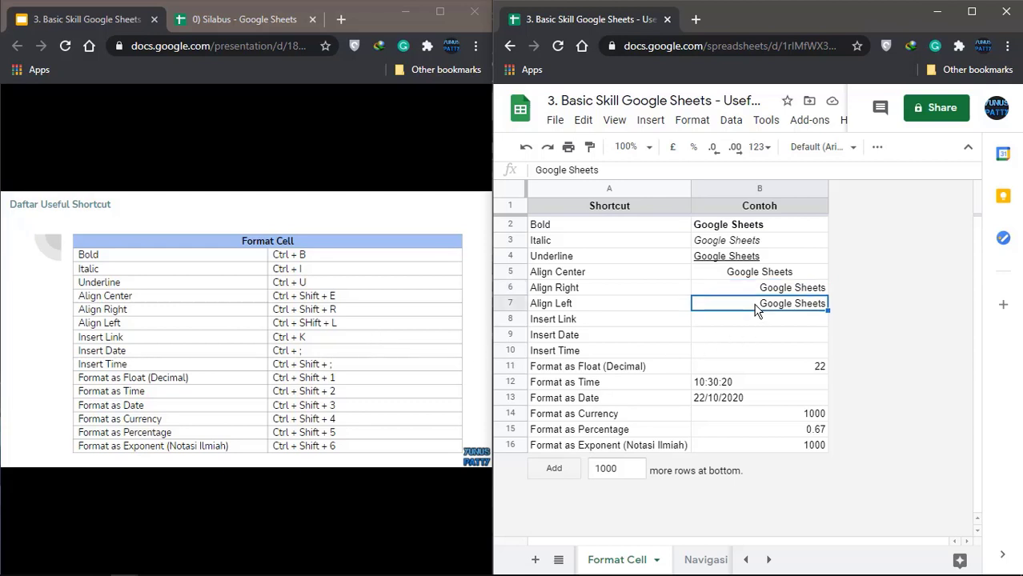
key(ctrl+shift+l)
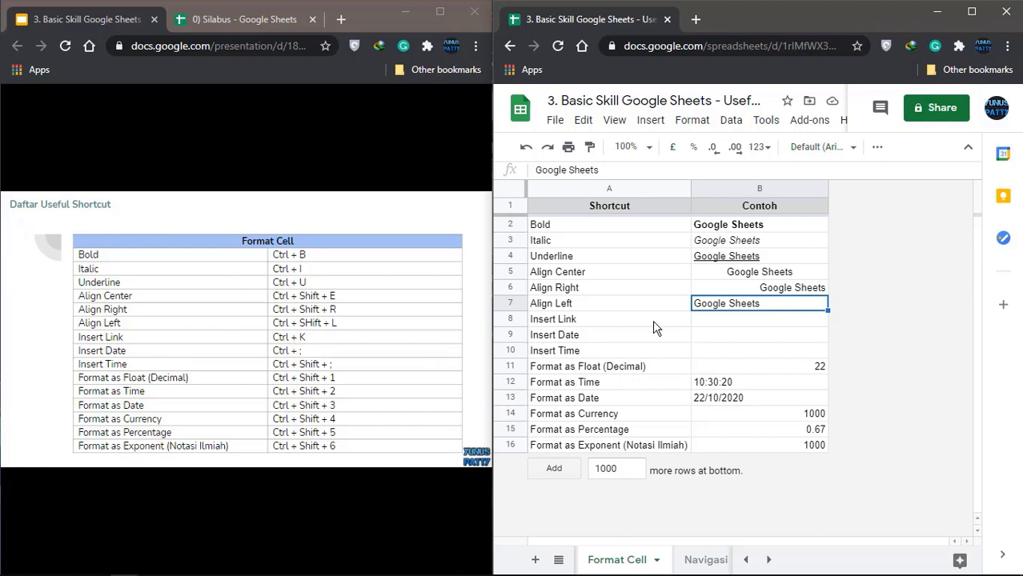
Copy the URL of the 0) Silabus spreadsheet for a link in B8, and return to the Format Cell sheet.
click(739, 322)
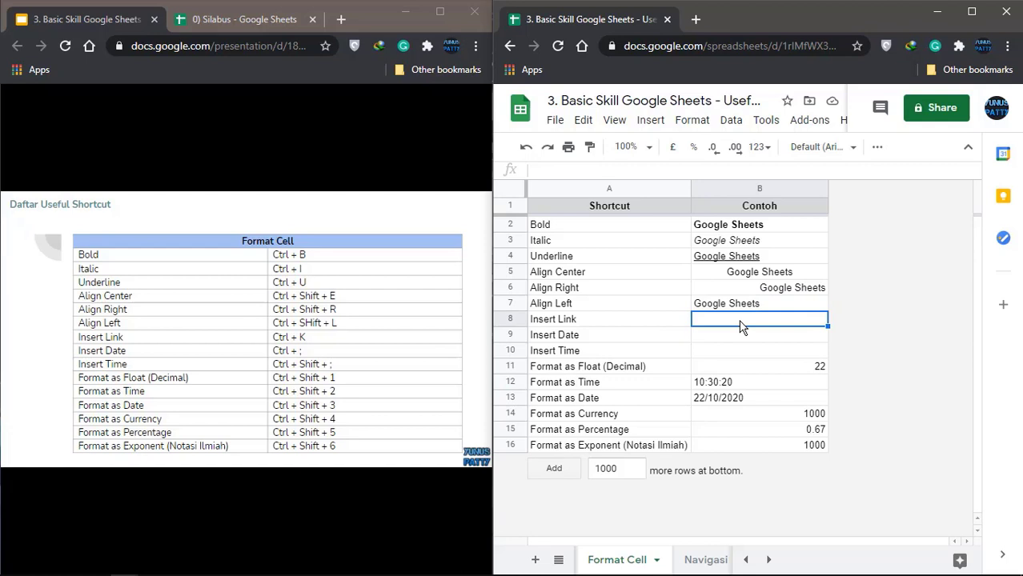
key(ctrl+k)
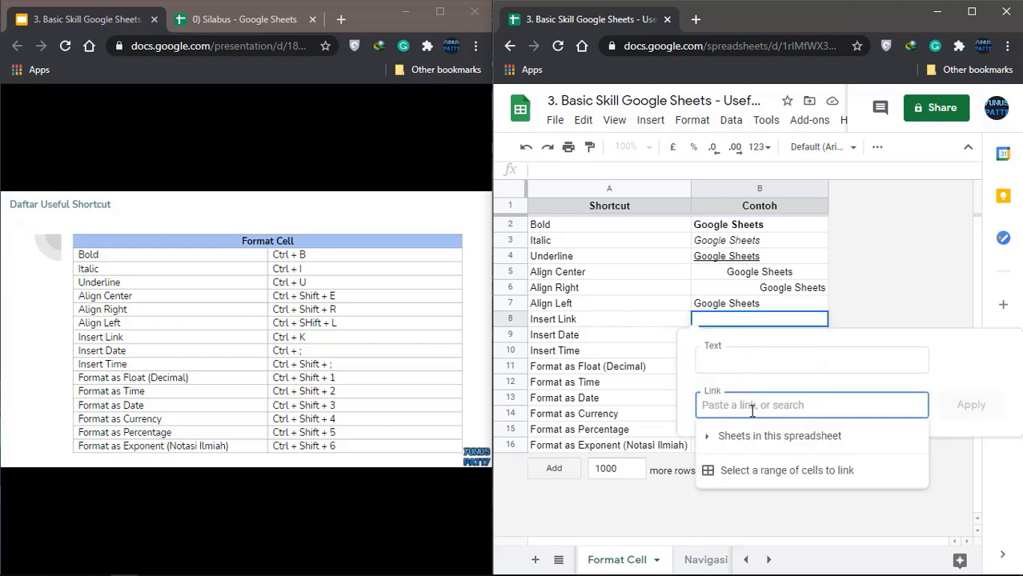
click(737, 358)
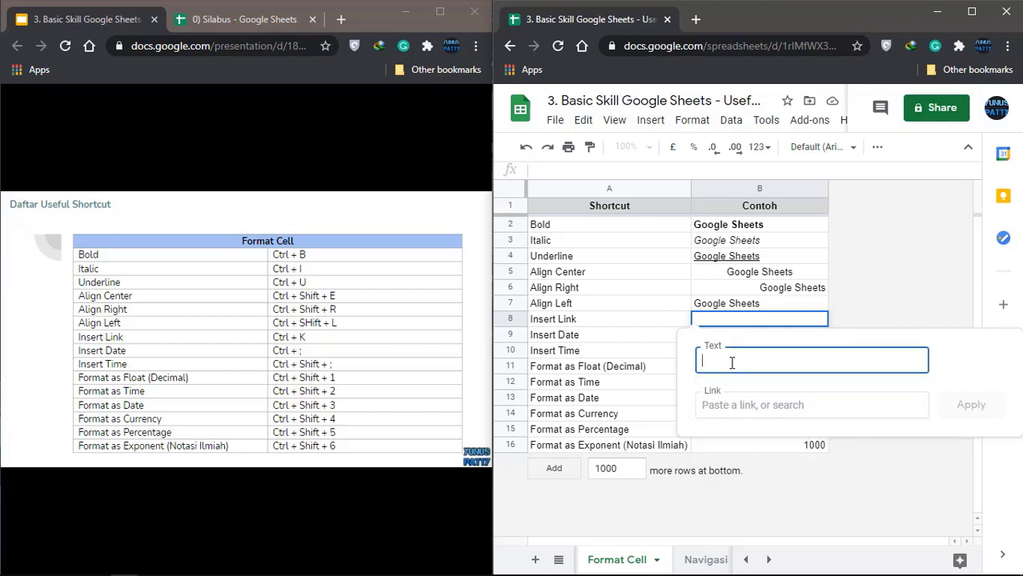
click(734, 408)
click(240, 21)
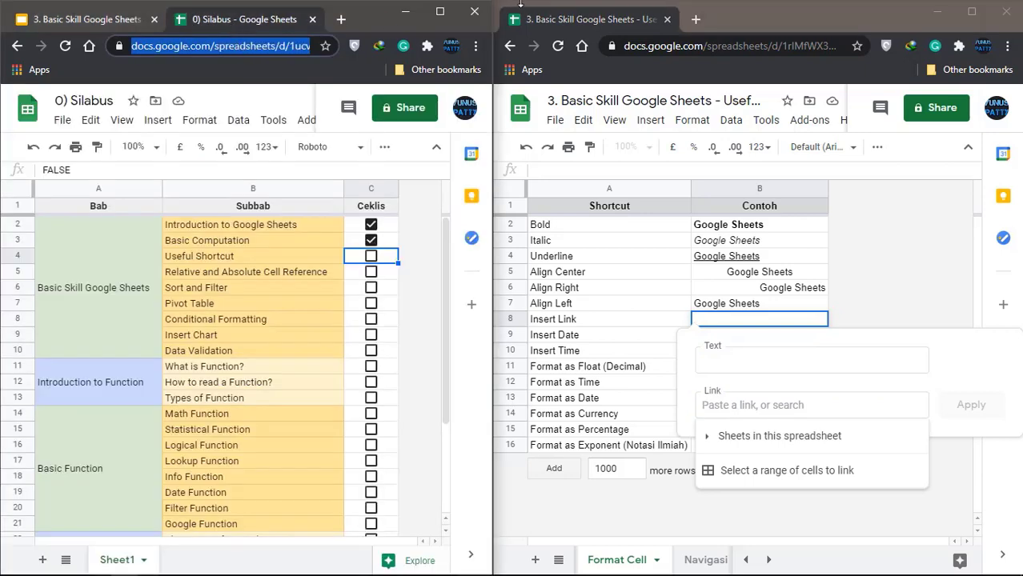
click(112, 19)
click(726, 148)
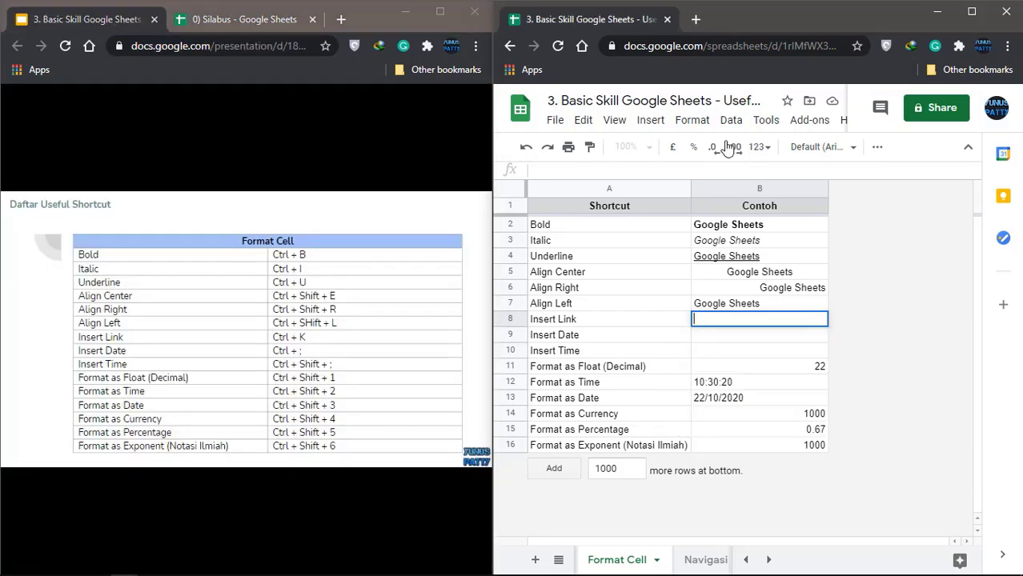
Insert a link in B8 to the copied 0) Silabus spreadsheet URL, with the display text "Silabus".
key(ctrl+k)
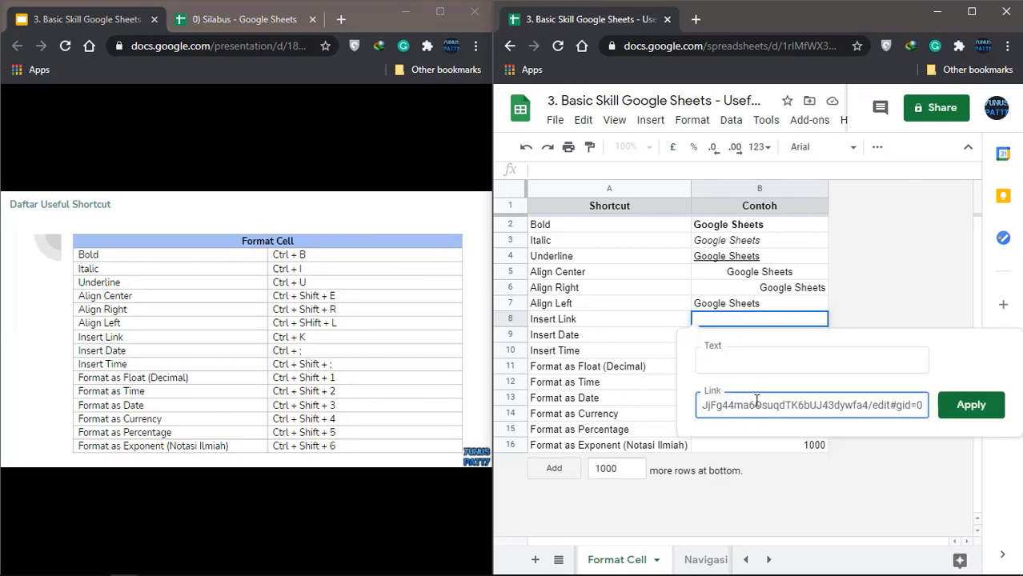
click(753, 360)
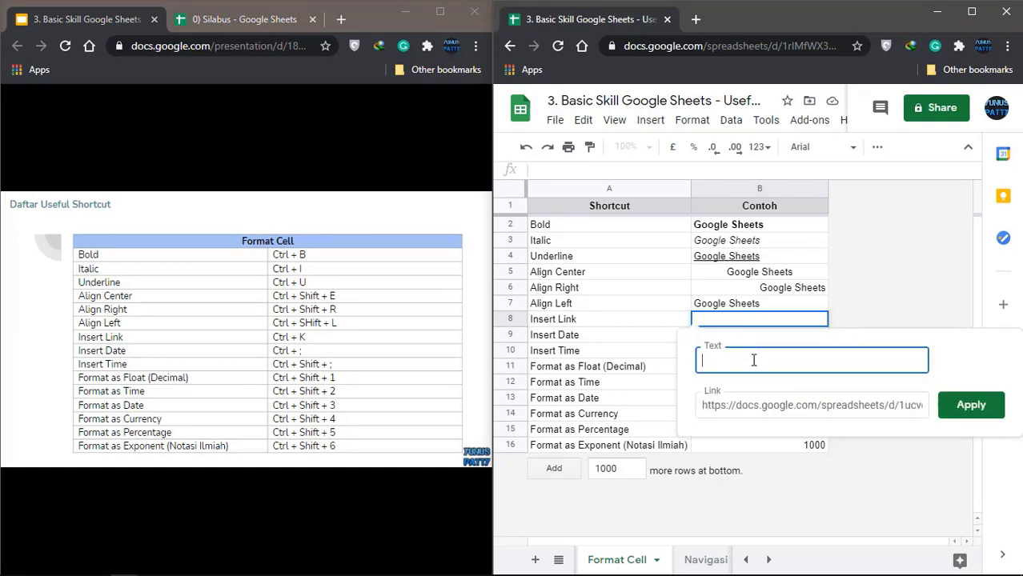
text(Silabus)
click(970, 405)
Test the "Silabus" link in B8 by opening the spreadsheet it points to.
key(Up)
key(Up)
key(Up)
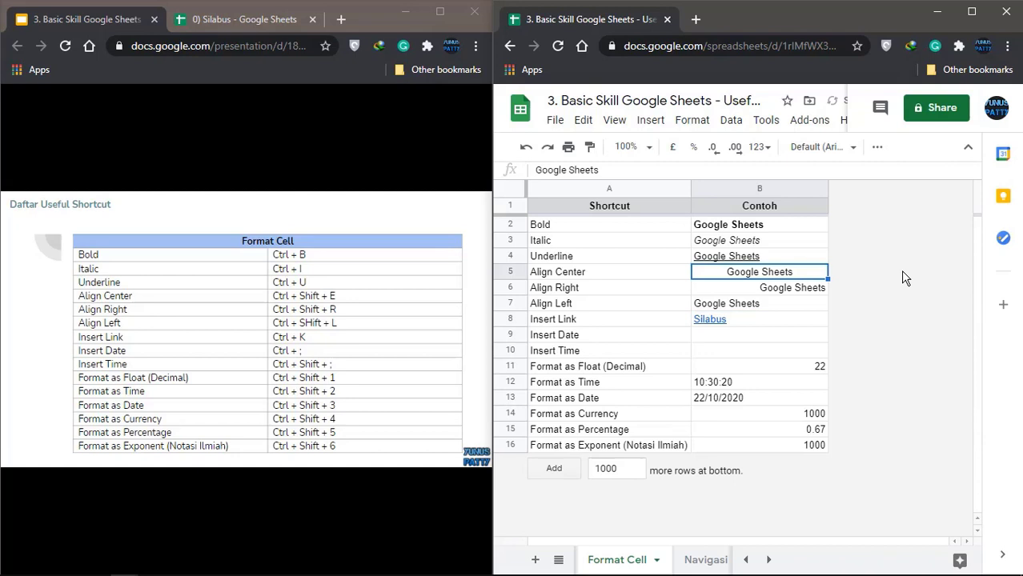
click(708, 320)
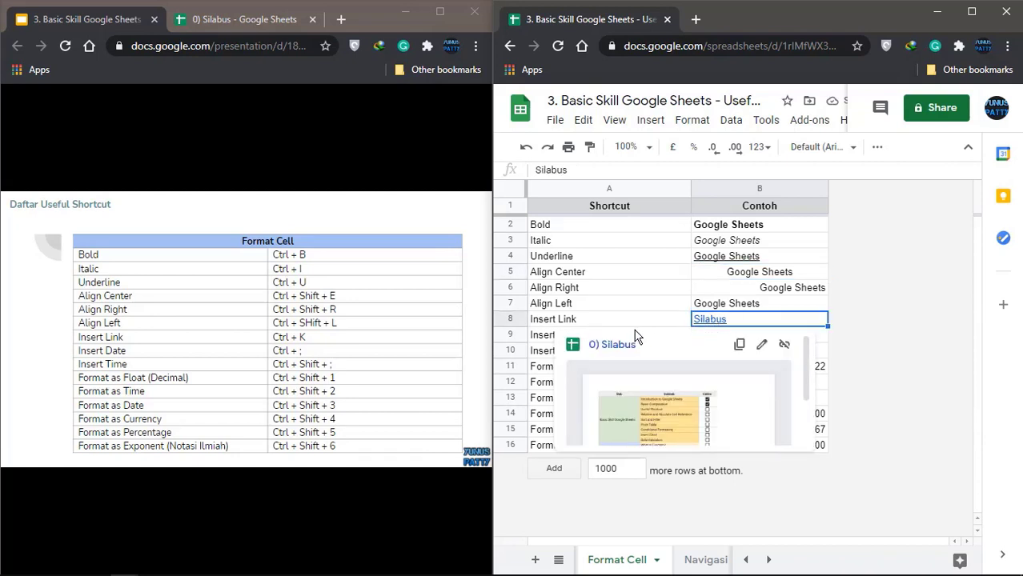
click(613, 345)
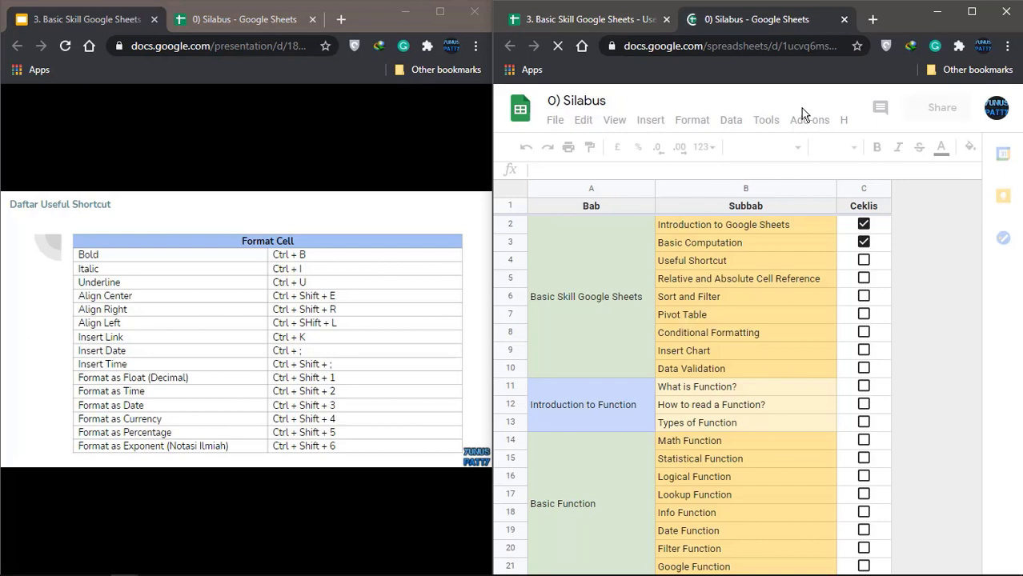
Return to the Format Cell sheet and insert the current date in B9 and the current time in B10.
click(843, 19)
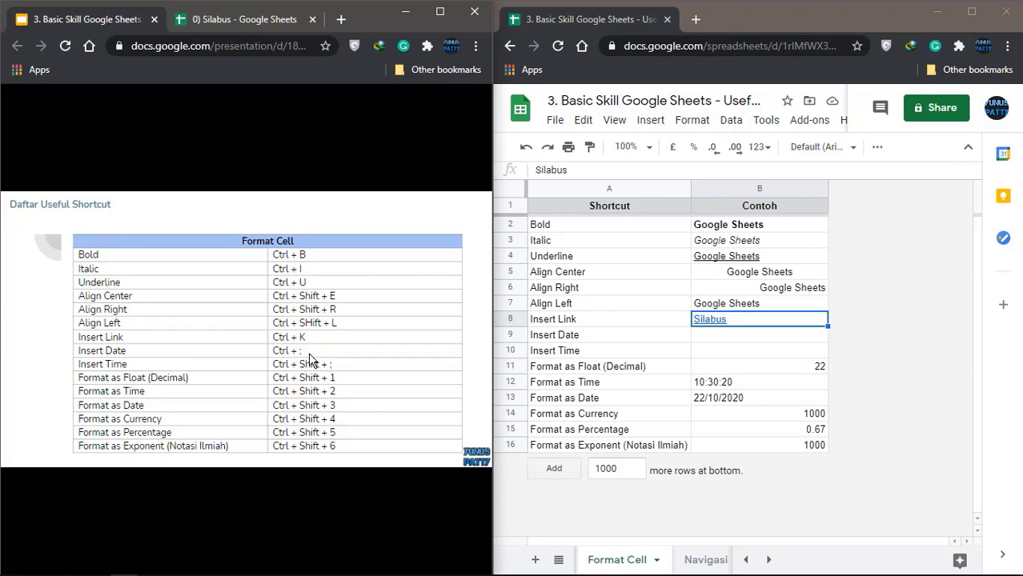
click(733, 339)
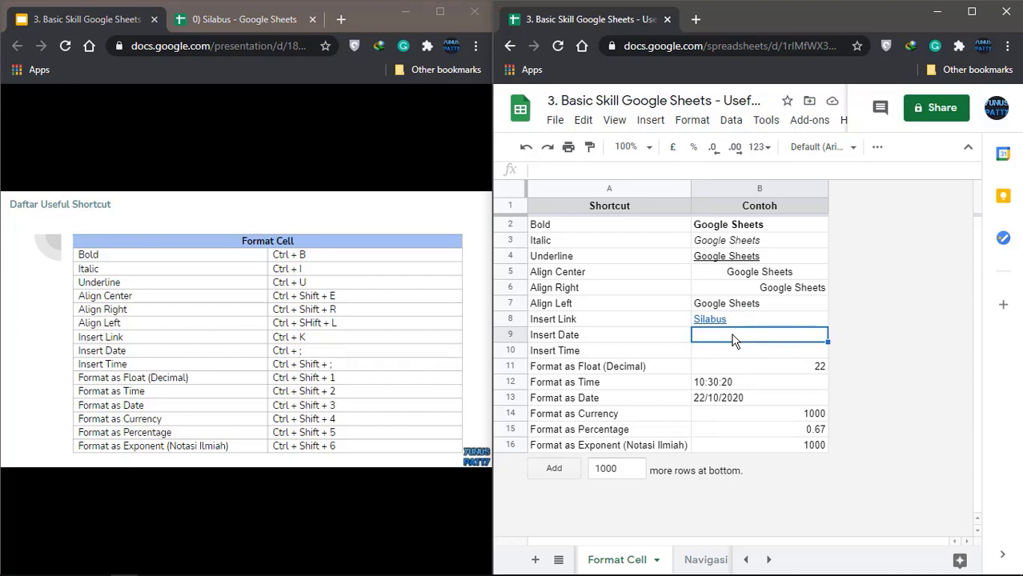
key(ctrl+semicolon)
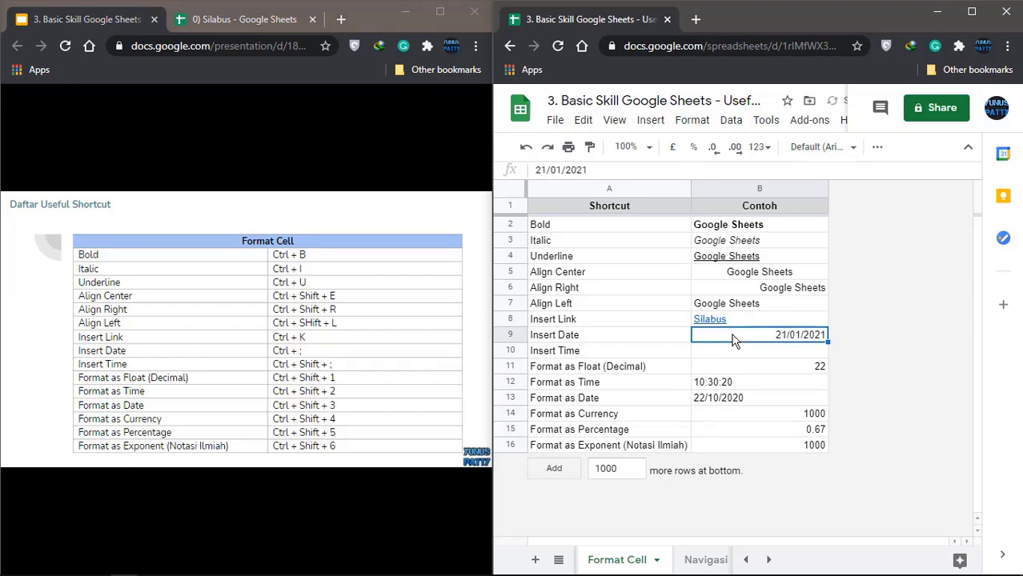
click(783, 355)
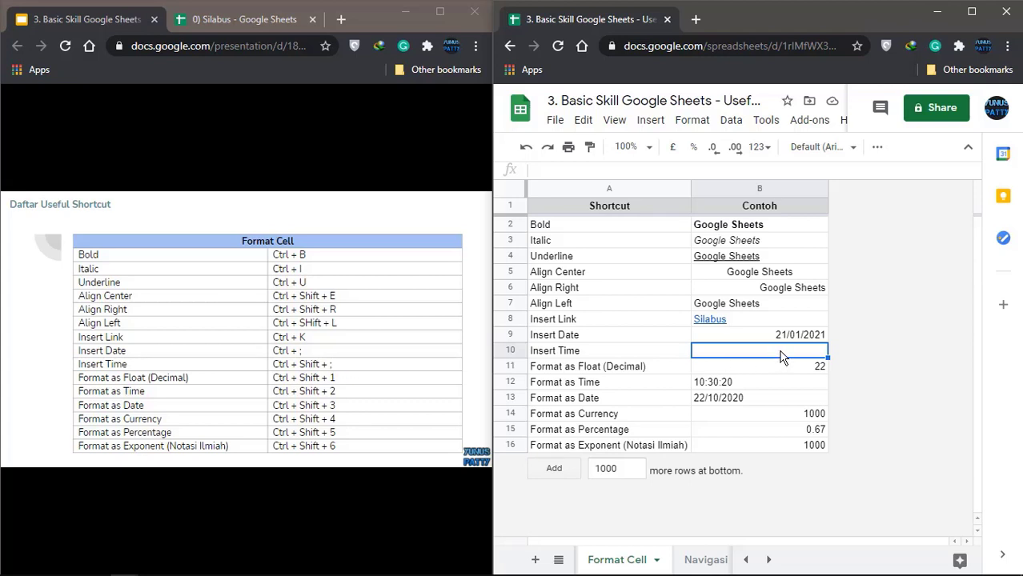
key(ctrl+shift+semicolon)
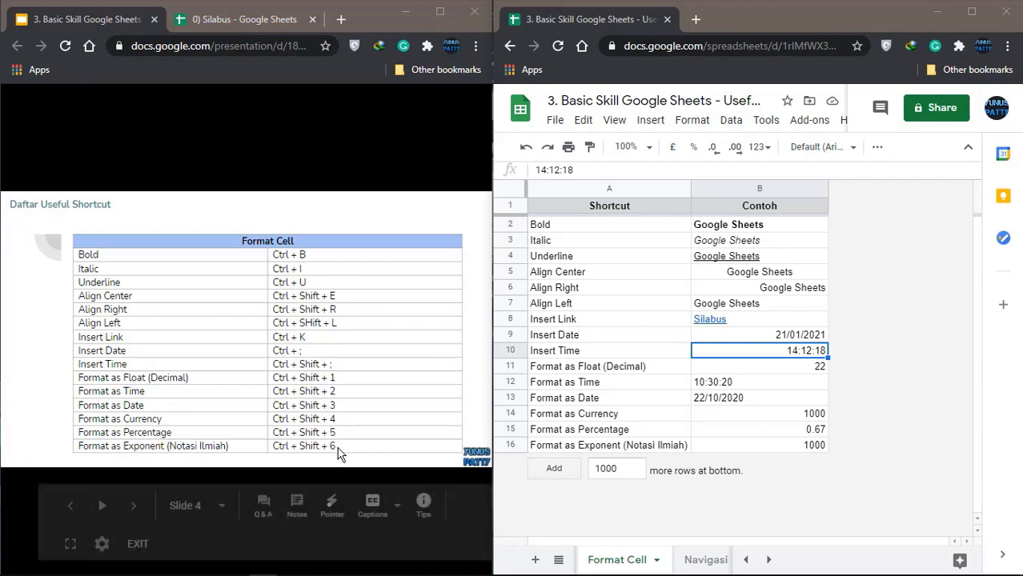
Format the number in B11 as a decimal with two places and the text value in B12 as a time.
click(626, 363)
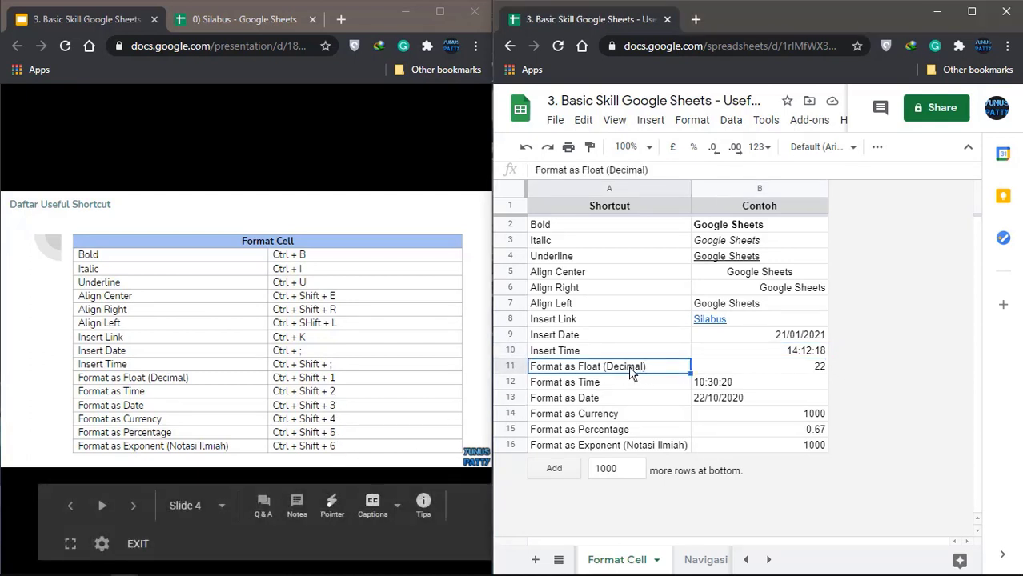
click(765, 372)
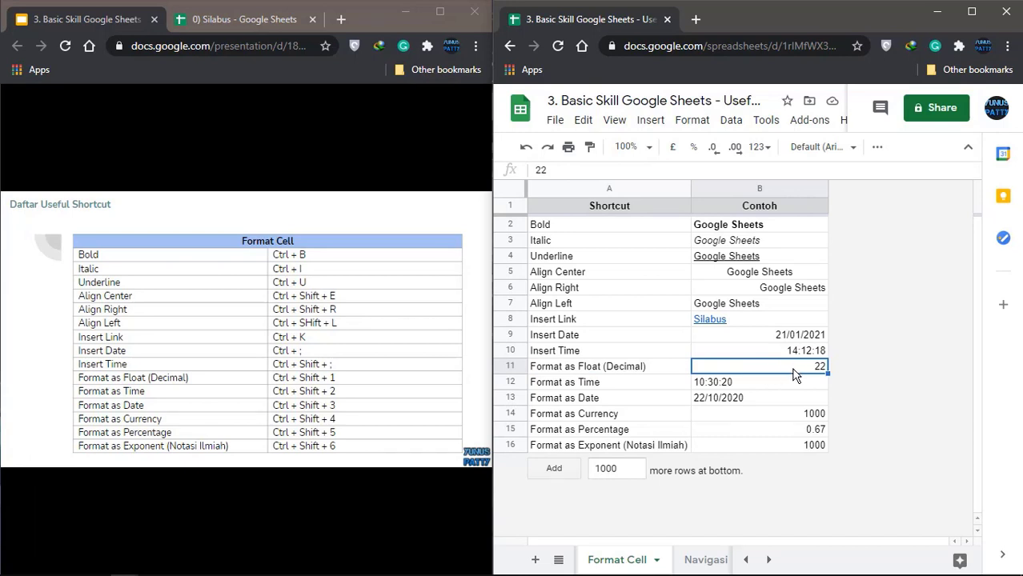
key(ctrl+shift+1)
click(760, 384)
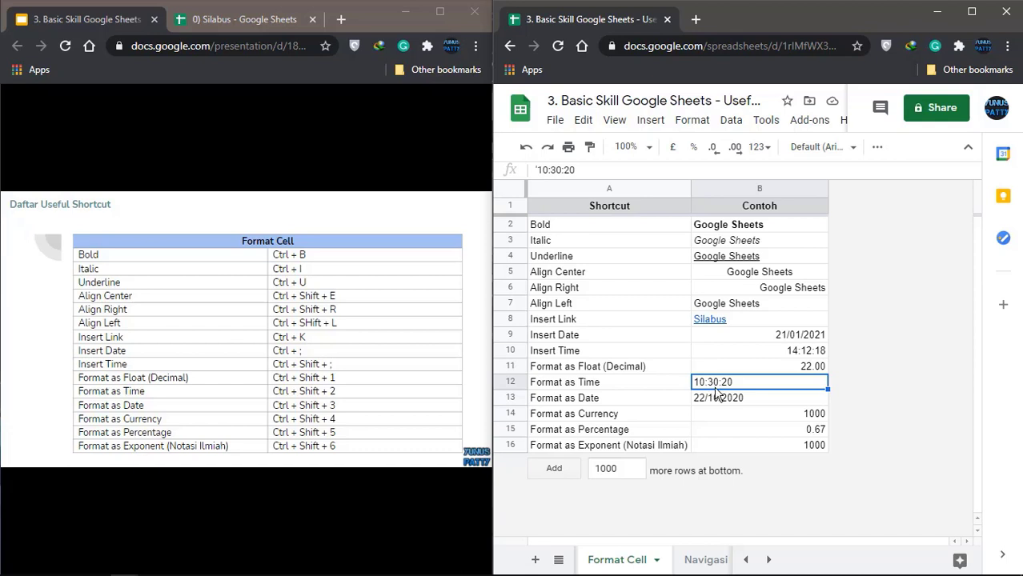
key(ctrl+shift+2)
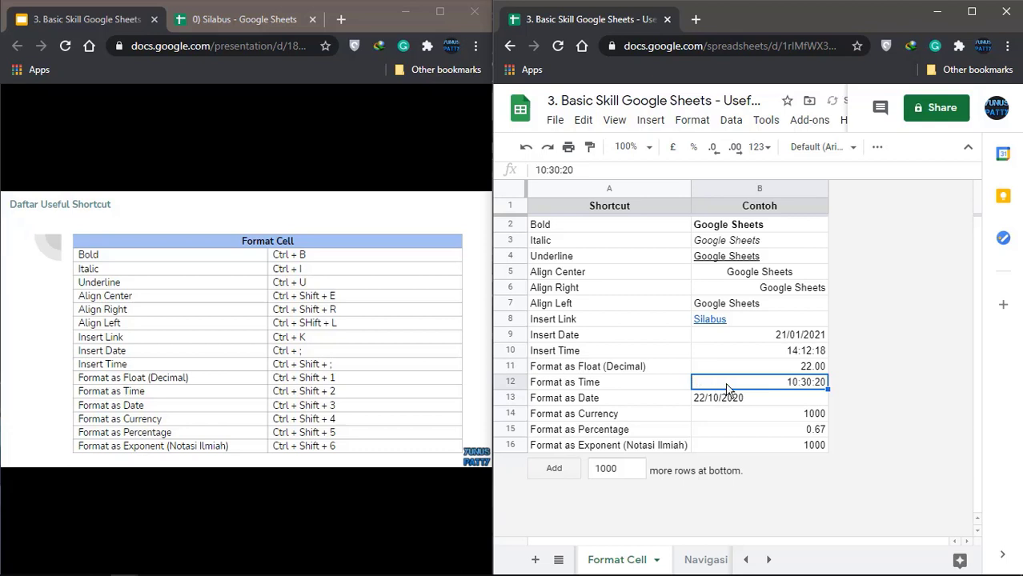
Format the value in B13 as a date and the number in B14 as currency.
click(724, 404)
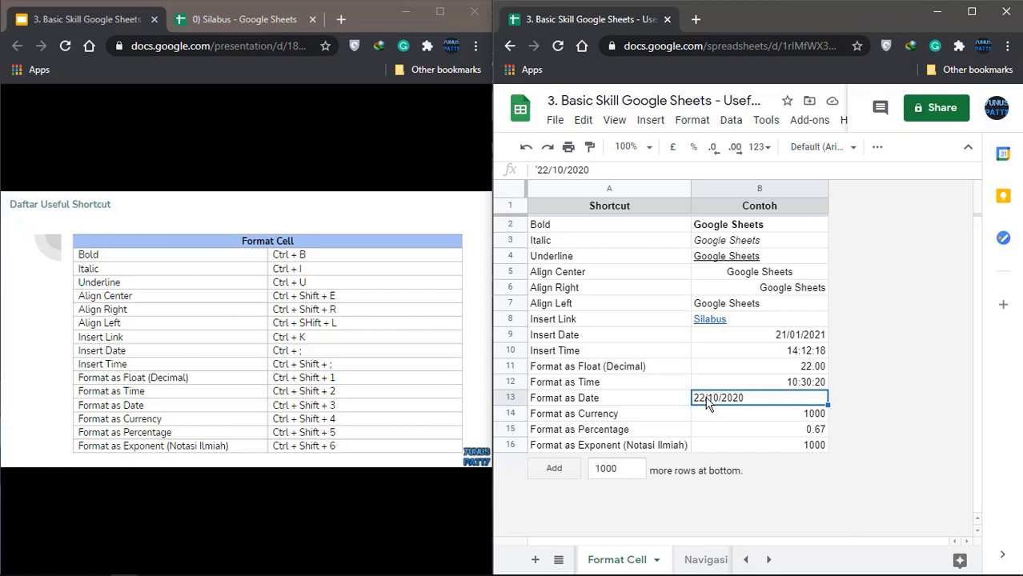
key(ctrl+shift+3)
click(775, 417)
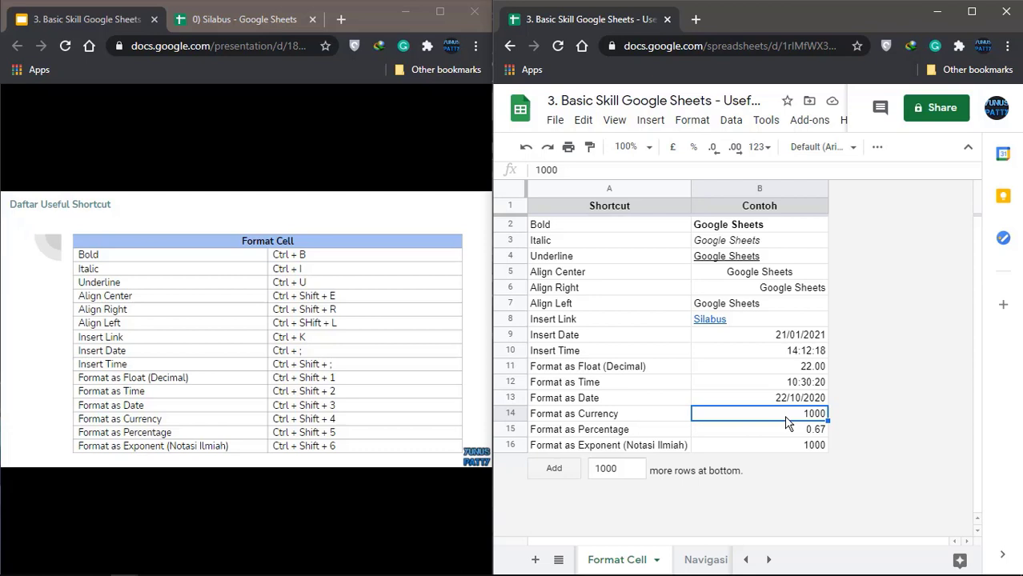
key(ctrl+shift+4)
Format the number in B15 as a percentage and the number in B16 in exponent (scientific) notation.
click(631, 433)
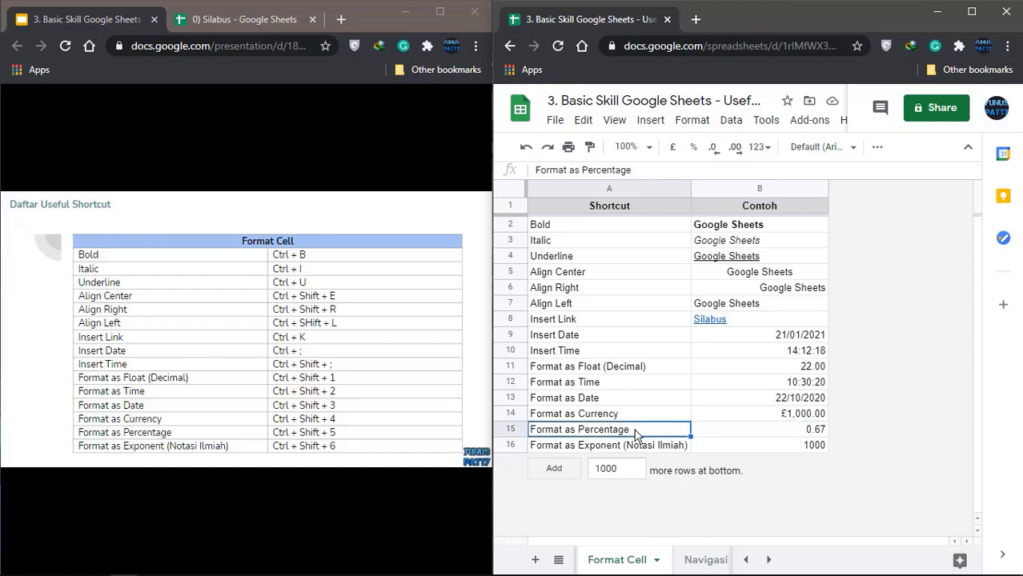
click(770, 436)
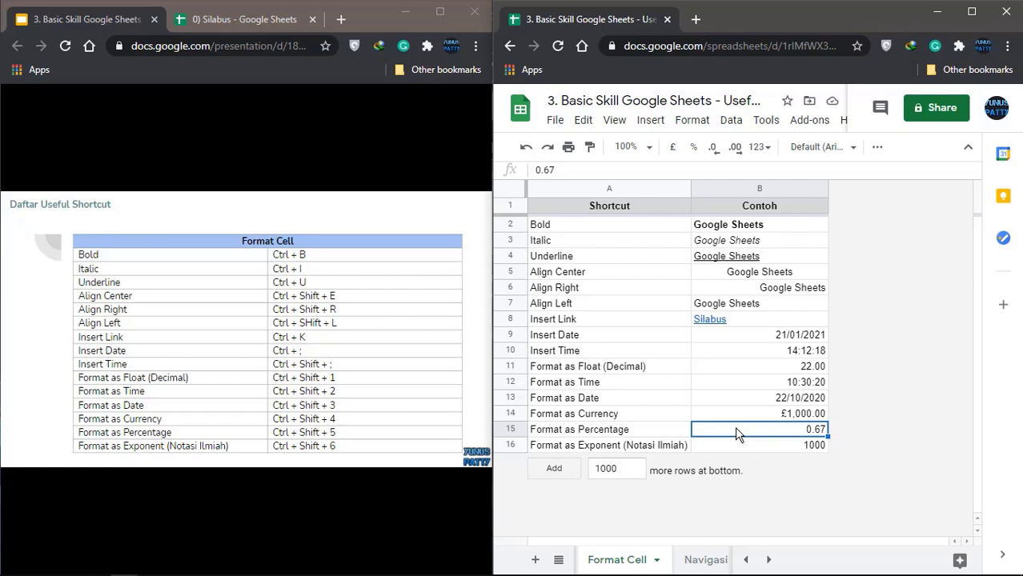
key(ctrl+shift+5)
click(739, 450)
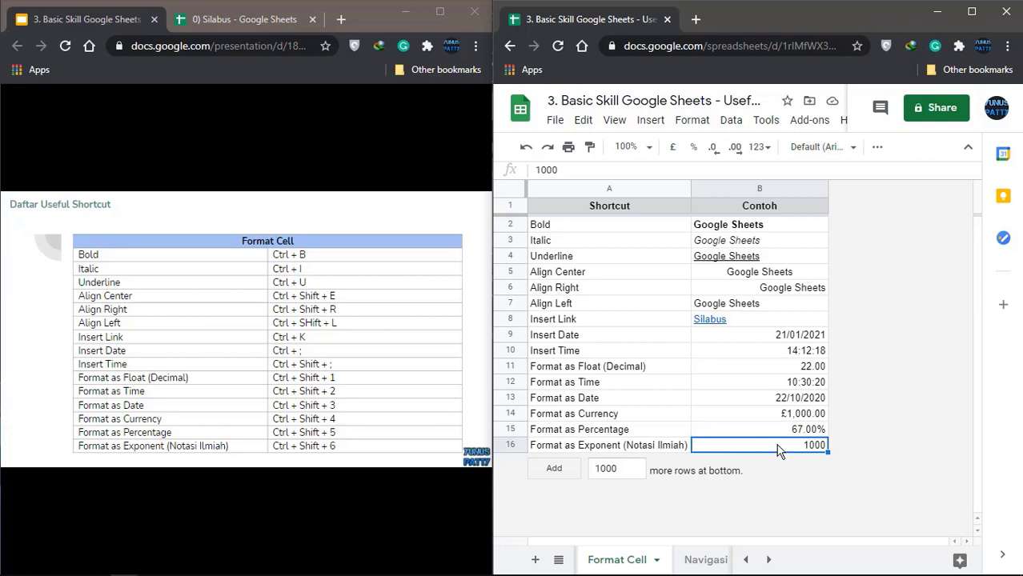
mouse_move(306, 448)
key(ctrl+shift+6)
Remove both decimal places from the percentage in B15 and from the currency amount in B14.
click(808, 433)
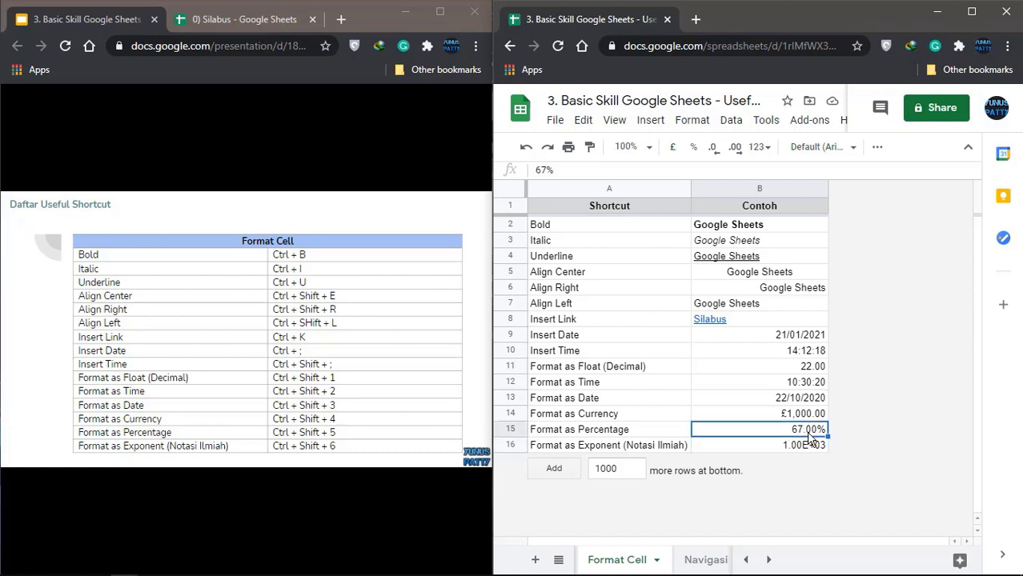
click(715, 154)
click(715, 156)
key(Up)
click(718, 154)
click(718, 153)
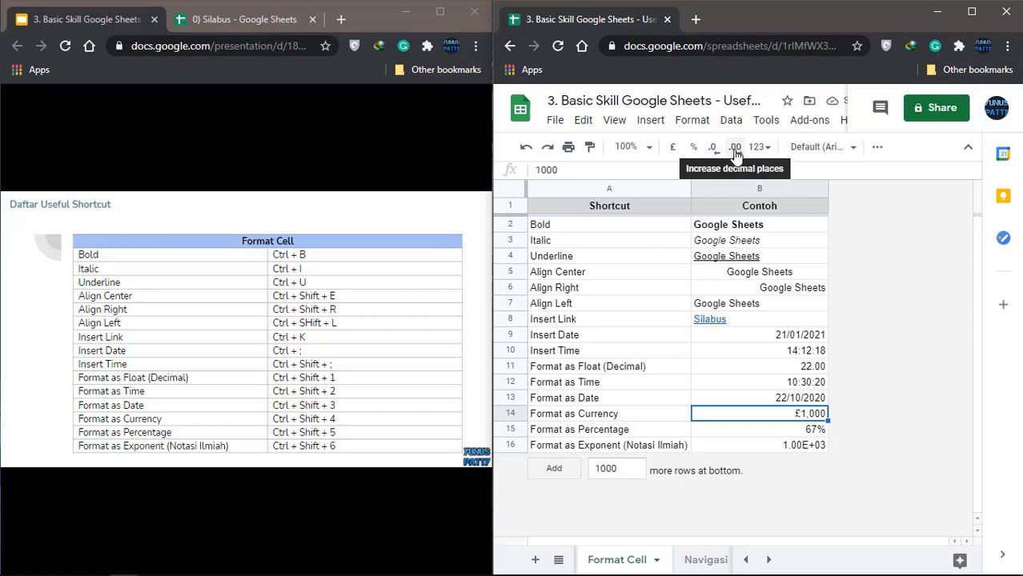
Restore two decimal places to the currency amount in B14 and the percentage in B15.
click(734, 154)
click(735, 154)
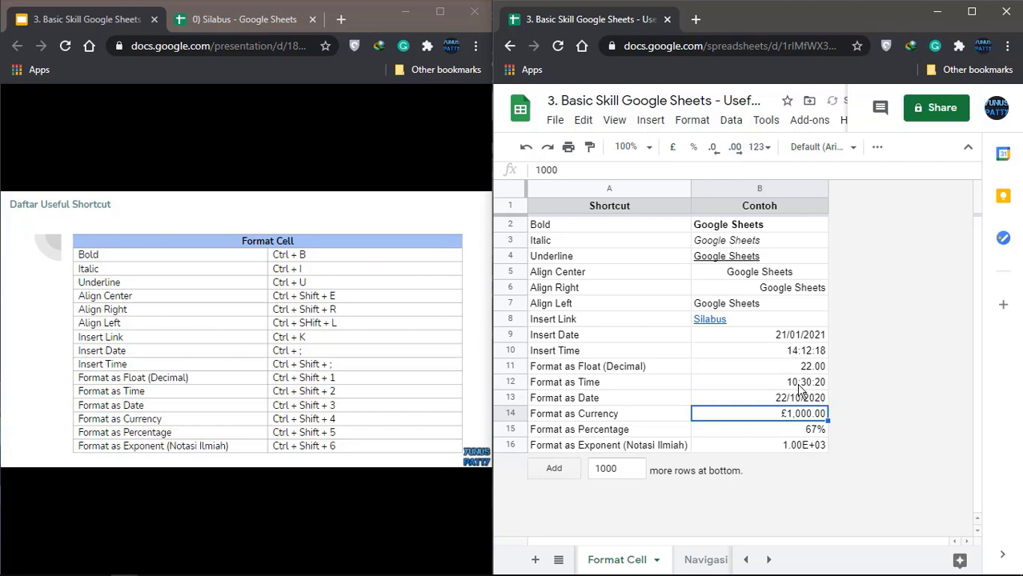
click(811, 432)
click(735, 154)
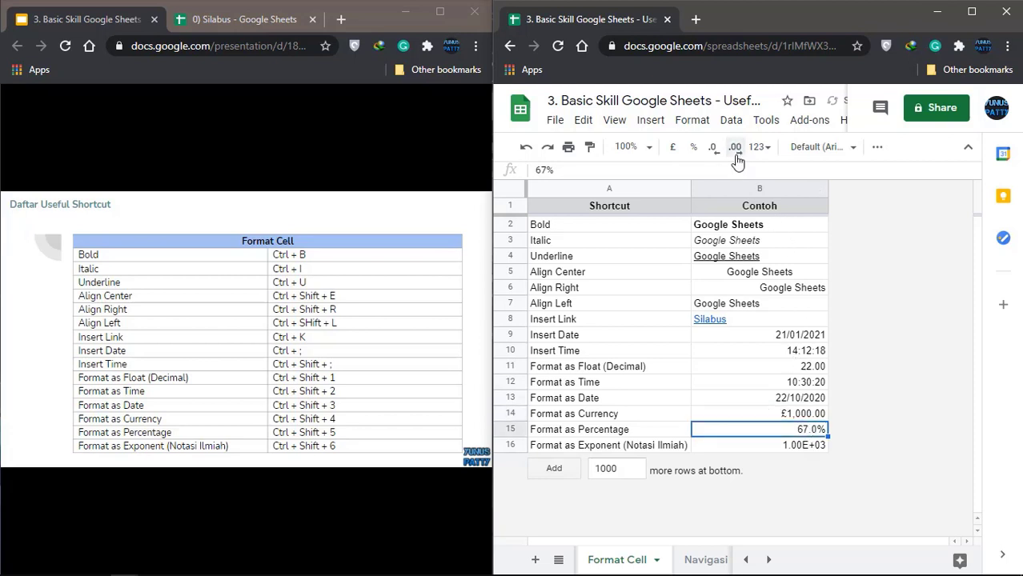
click(735, 154)
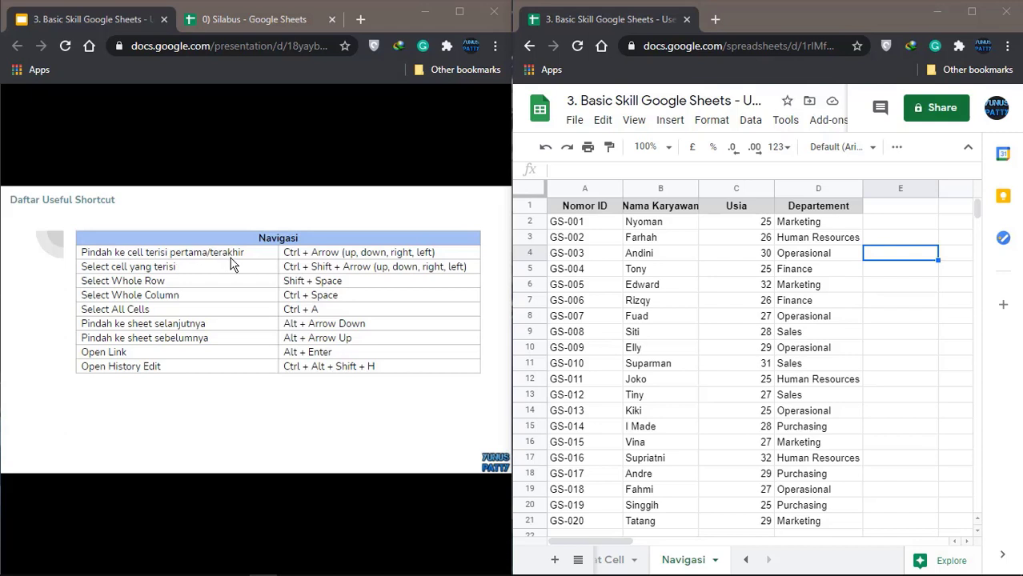
On the Navigasi sheet, jump from A21 to the first filled cell of column A and back to its last filled cell.
scroll(606, 387, down, 2)
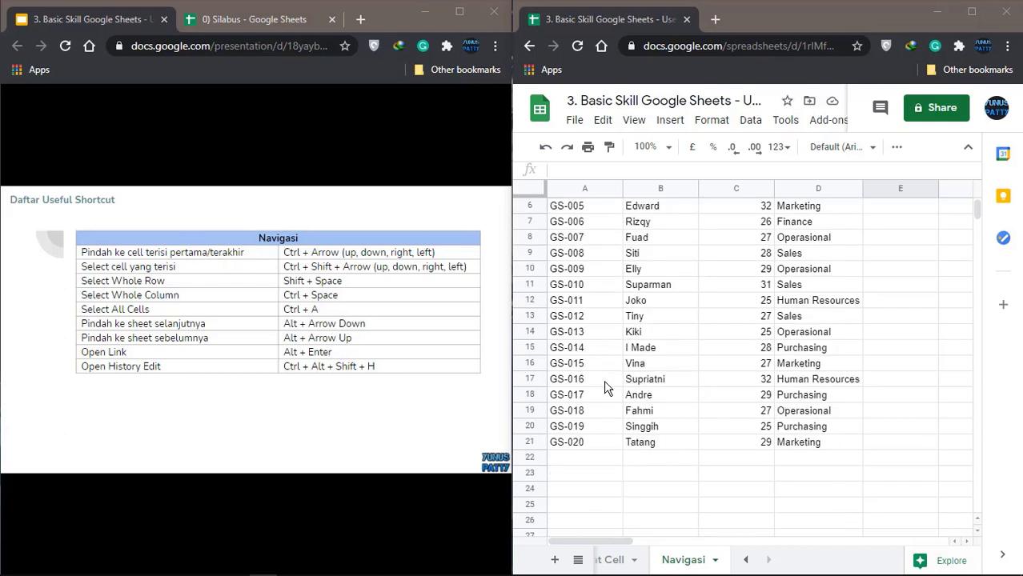
click(587, 442)
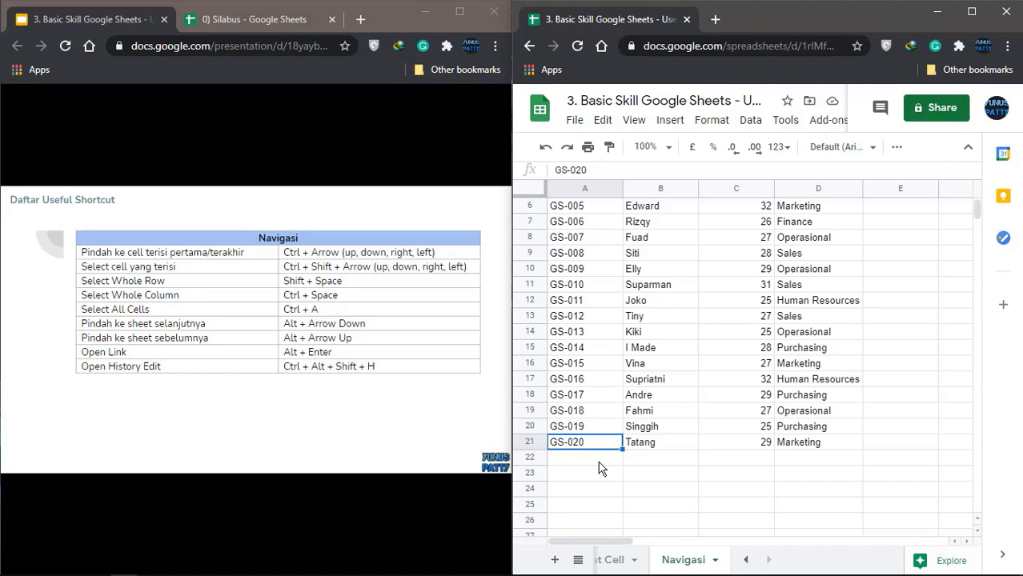
key(ctrl+Up)
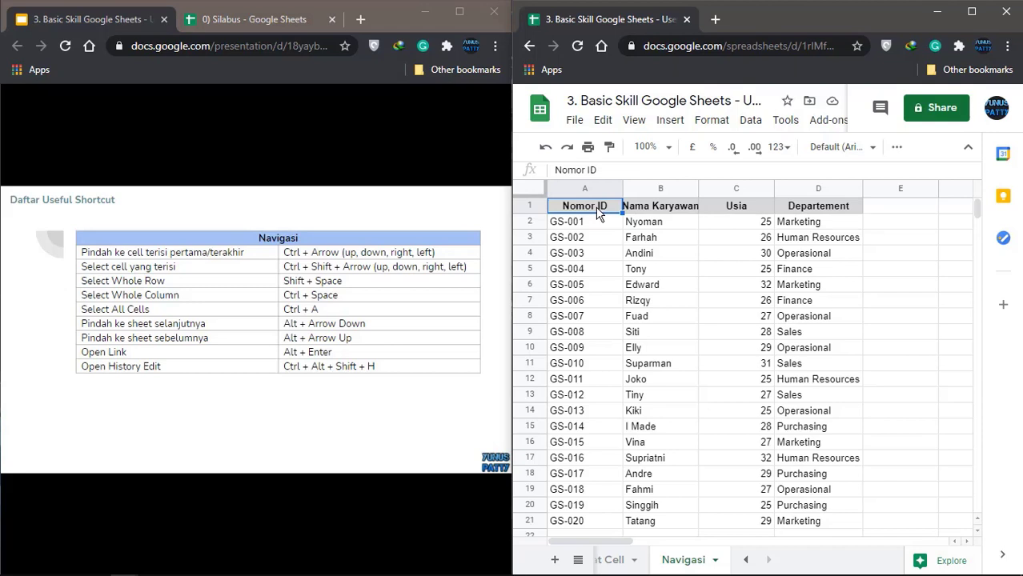
key(ctrl+Down)
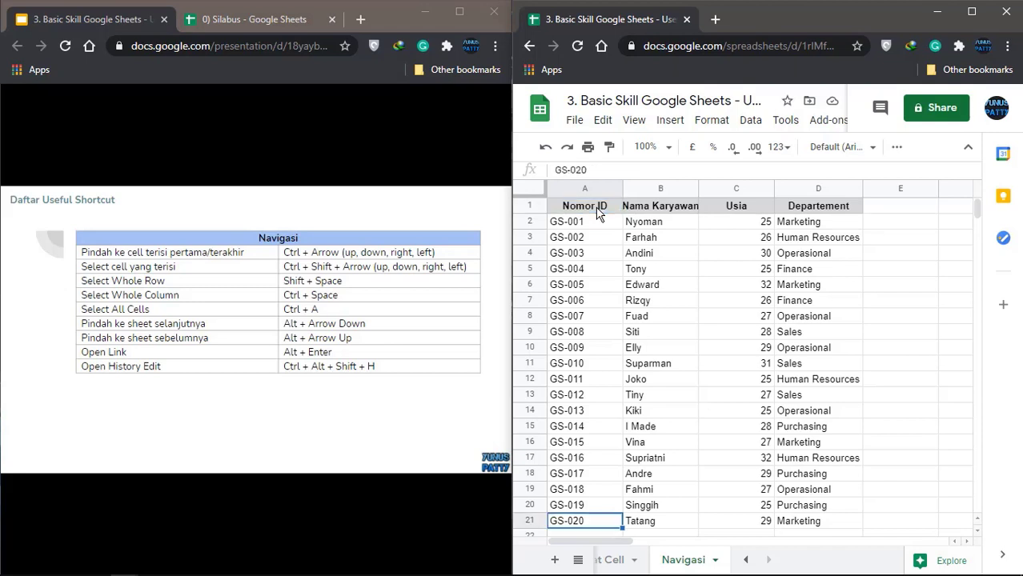
Jump from A21 to the last filled cell of row 21 and back to the row's first filled cell.
scroll(598, 370, down, 3)
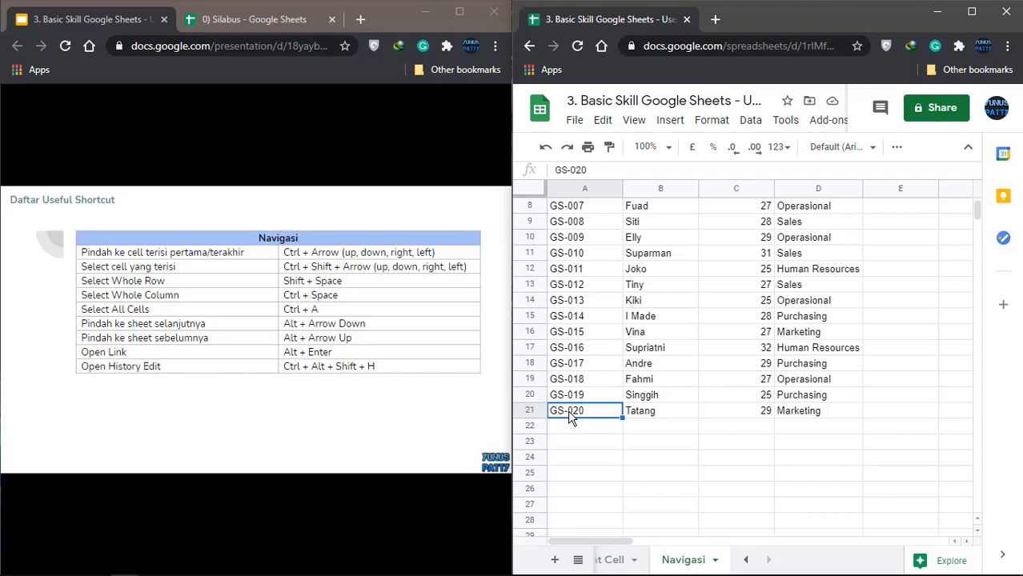
key(ctrl+Right)
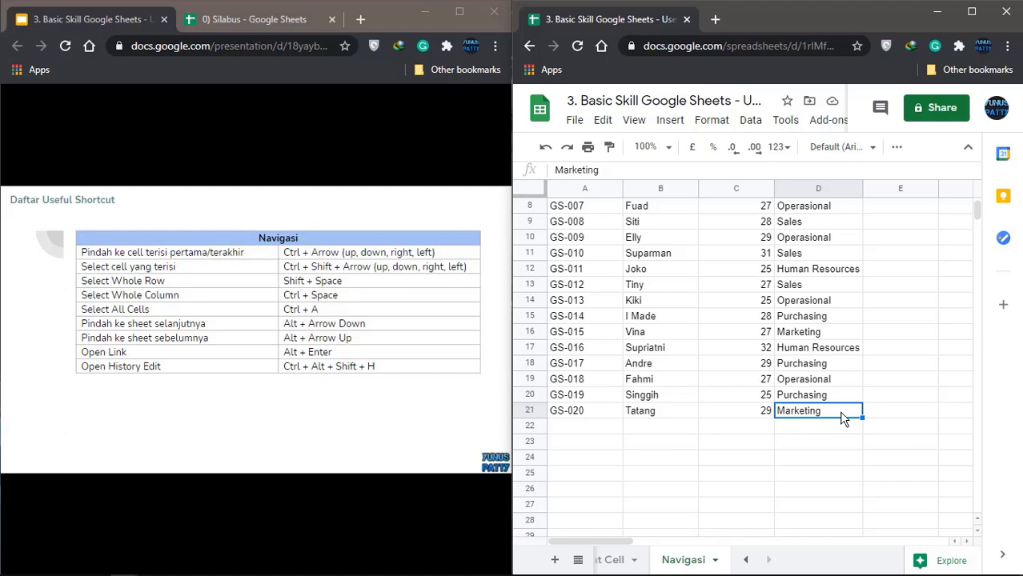
key(ctrl+Left)
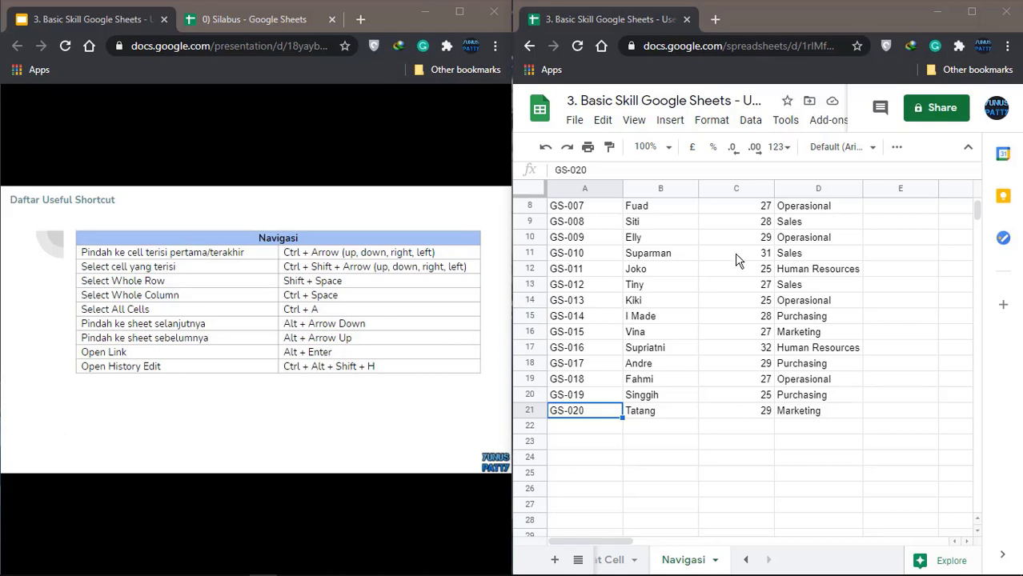
Select all filled cells of the Nomor ID column from A1 down to A21 and check the extent of the selection.
scroll(633, 278, up, 3)
click(582, 210)
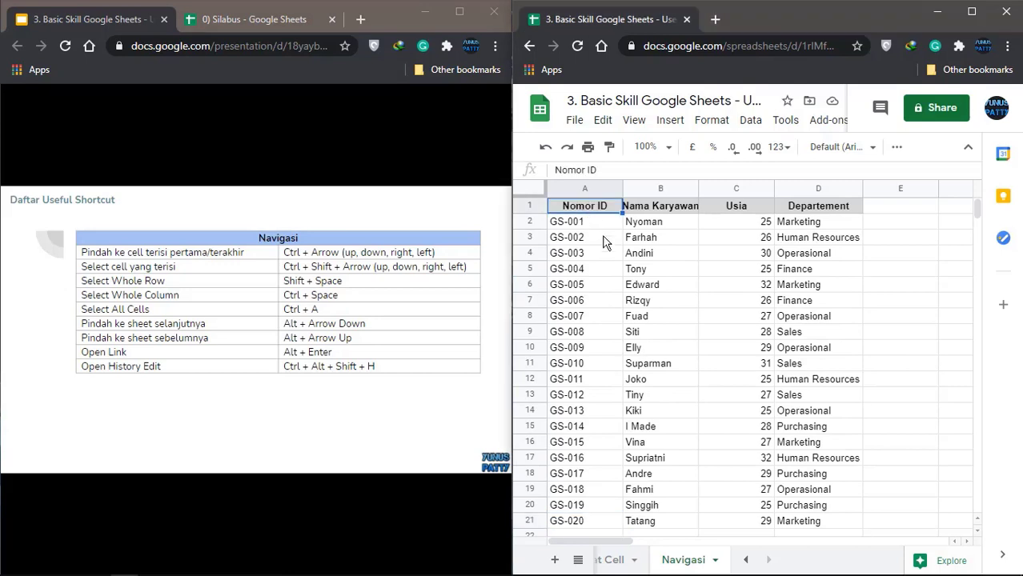
scroll(590, 240, down, 4)
scroll(590, 345, up, 2)
scroll(592, 330, up, 2)
key(ctrl+shift+Down)
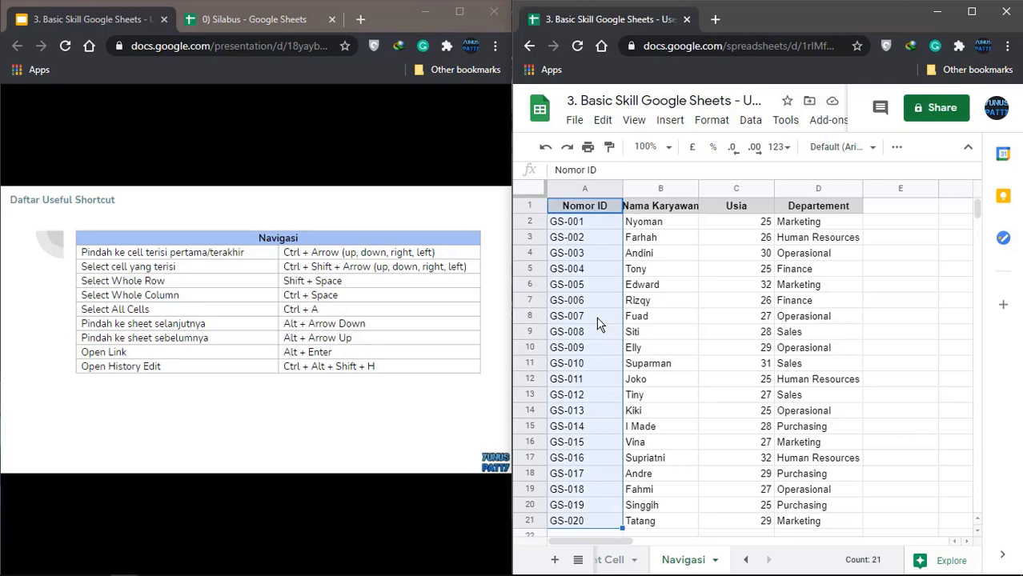
scroll(602, 240, down, 2)
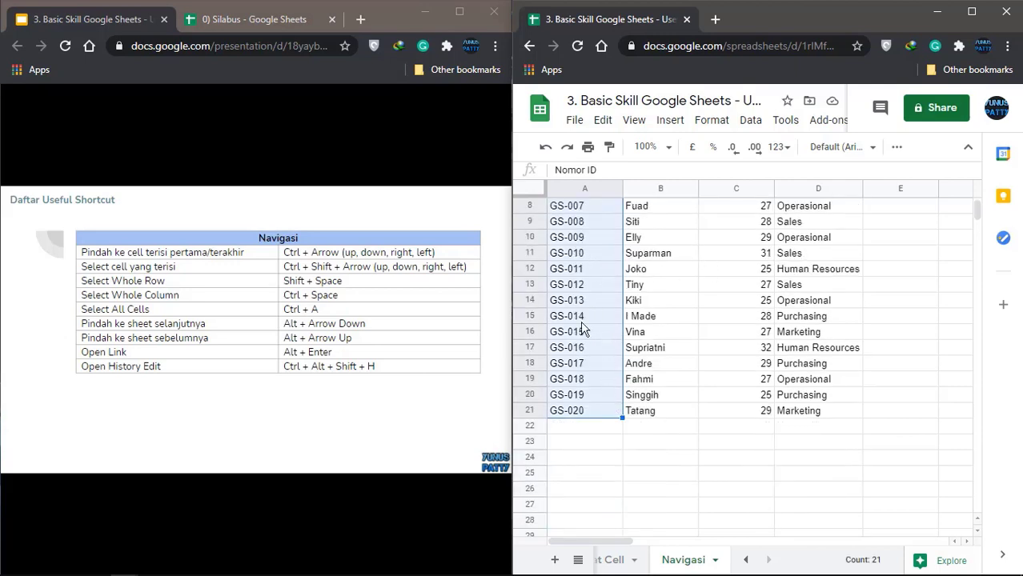
scroll(576, 353, up, 2)
scroll(588, 320, down, 2)
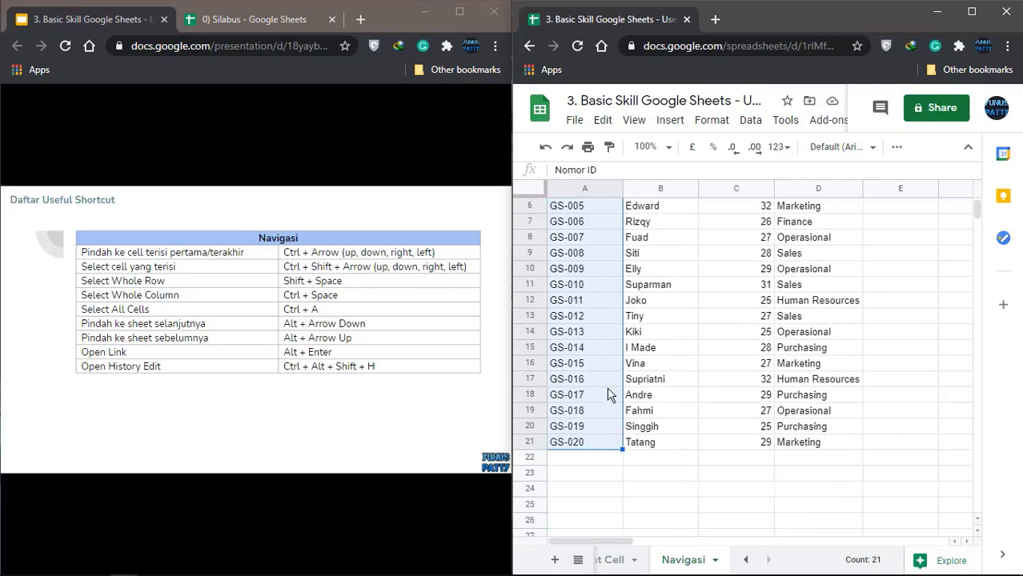
scroll(600, 360, up, 2)
Select the filled header cells A1:D1, and separately the filled cells of column B from B21 up to B1.
click(588, 208)
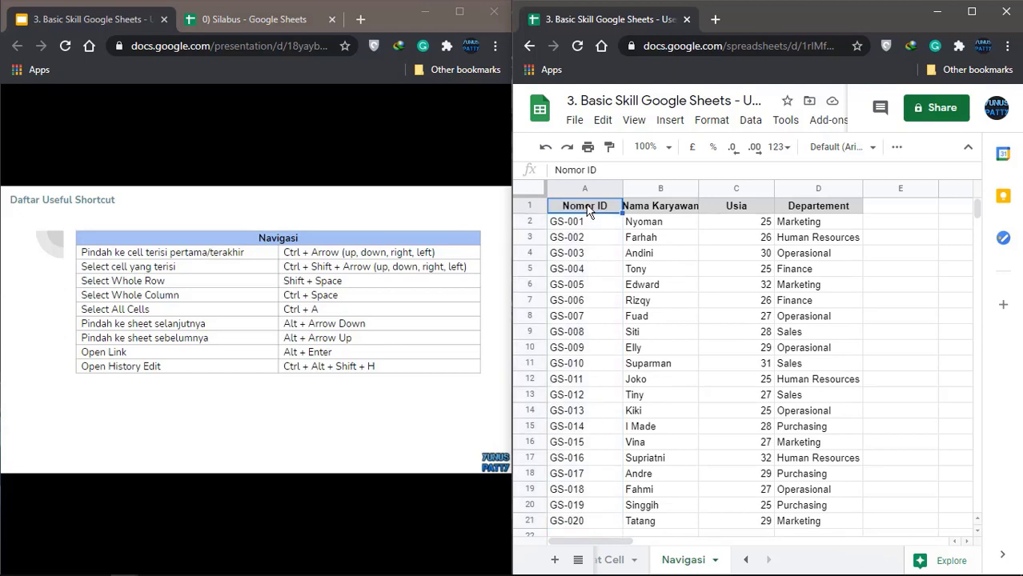
key(ctrl+shift+Right)
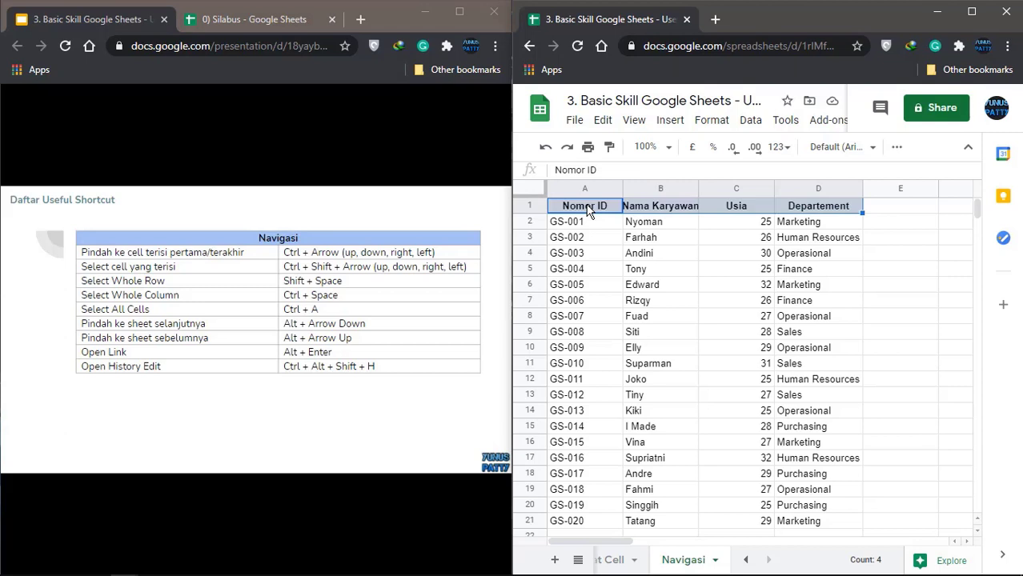
scroll(664, 312, down, 2)
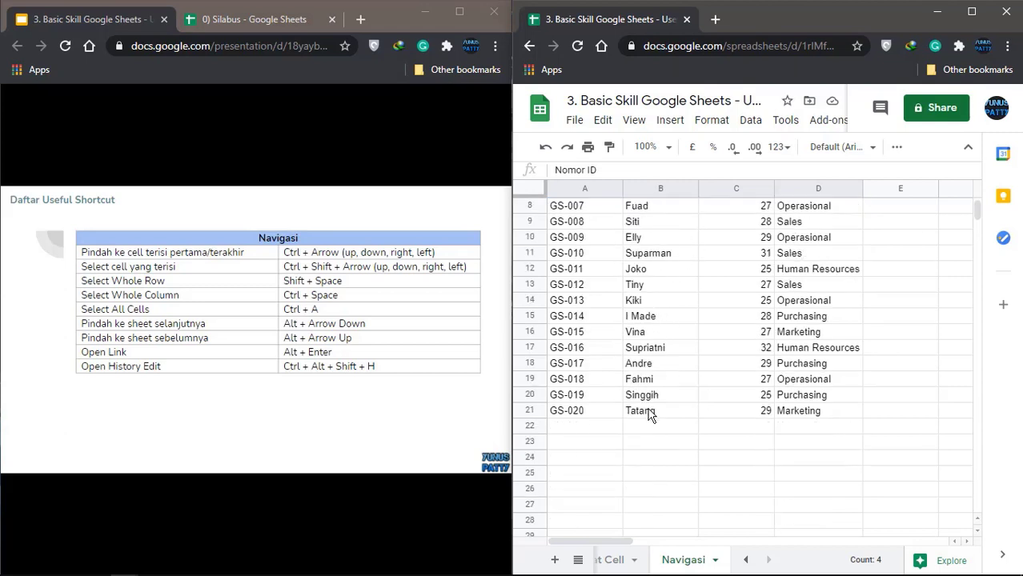
click(650, 419)
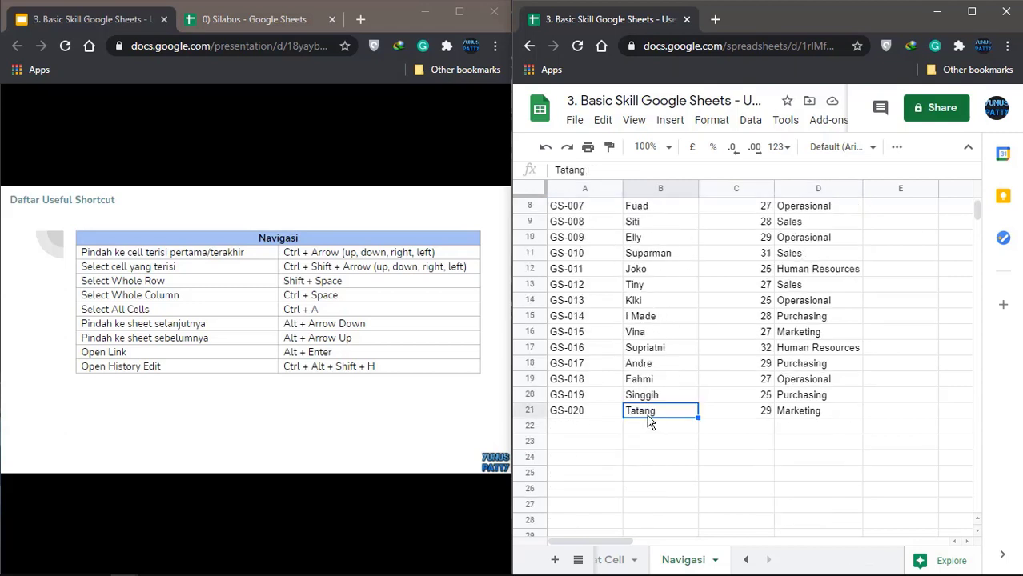
key(ctrl+shift+Up)
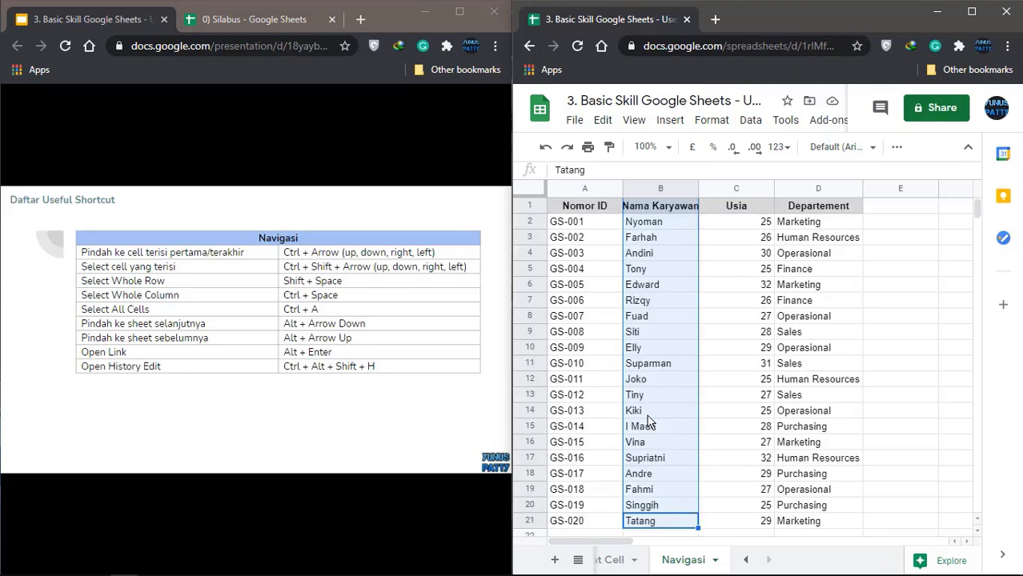
From D10, select the filled cells A10:D10, and extend the selection alternately down to row 21 and up to row 1.
click(853, 352)
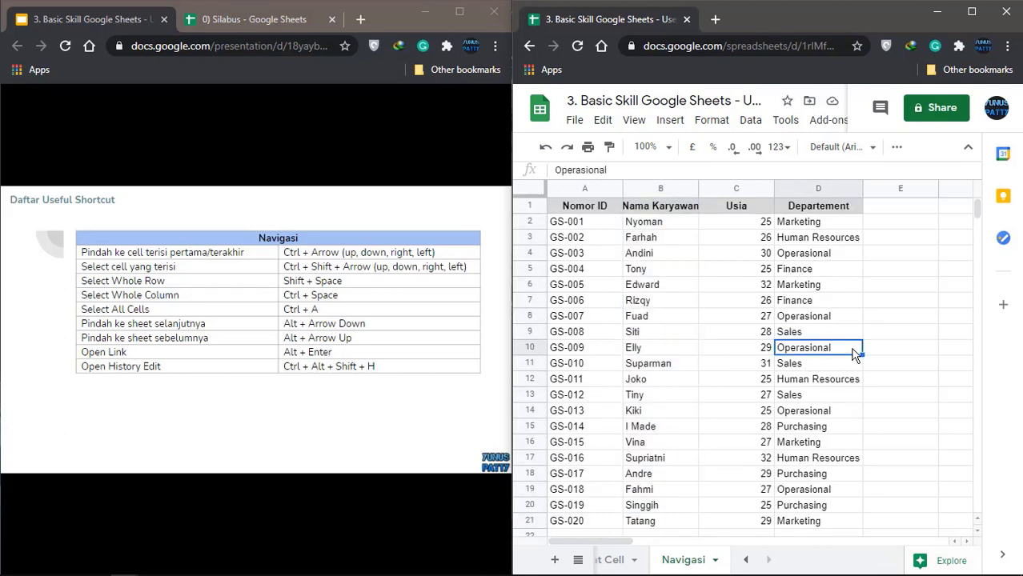
key(shift+space)
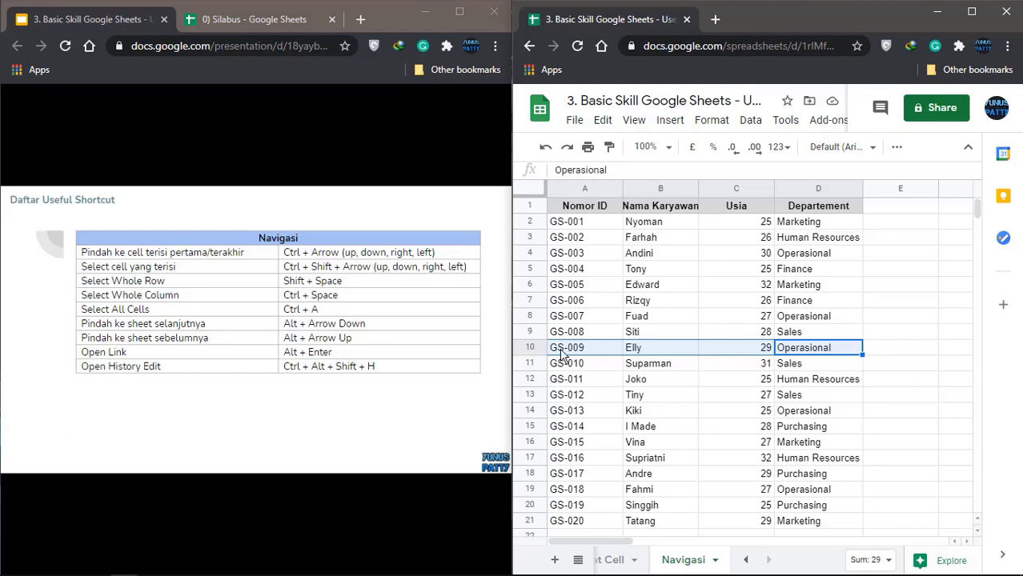
scroll(728, 374, down, 1)
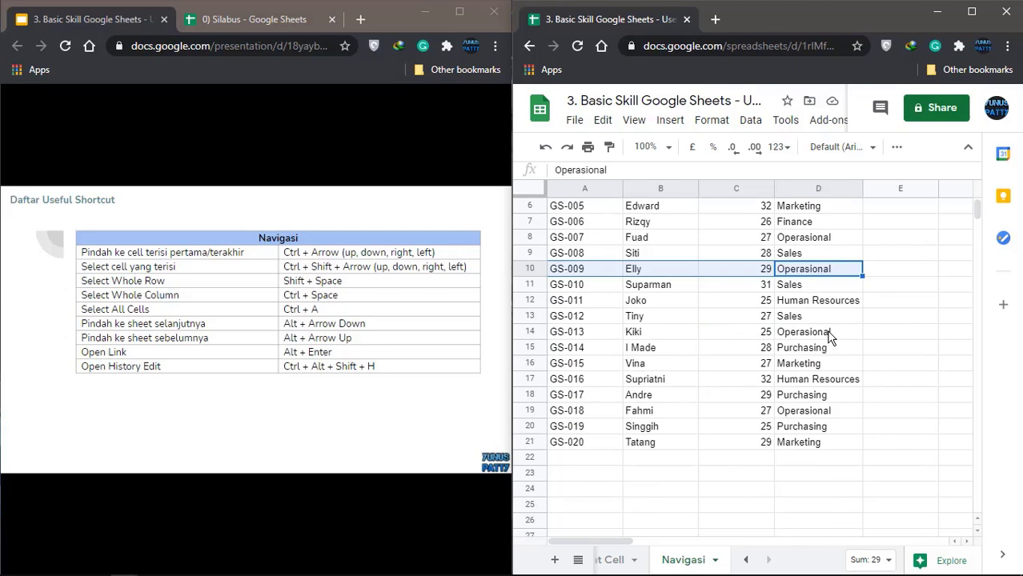
key(ctrl+shift+Down)
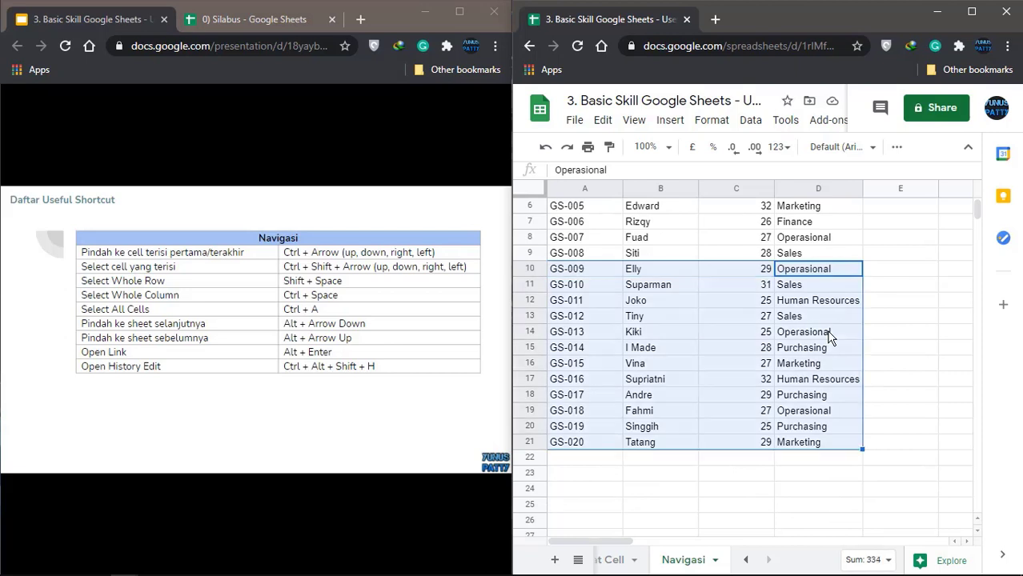
key(ctrl+shift+Up)
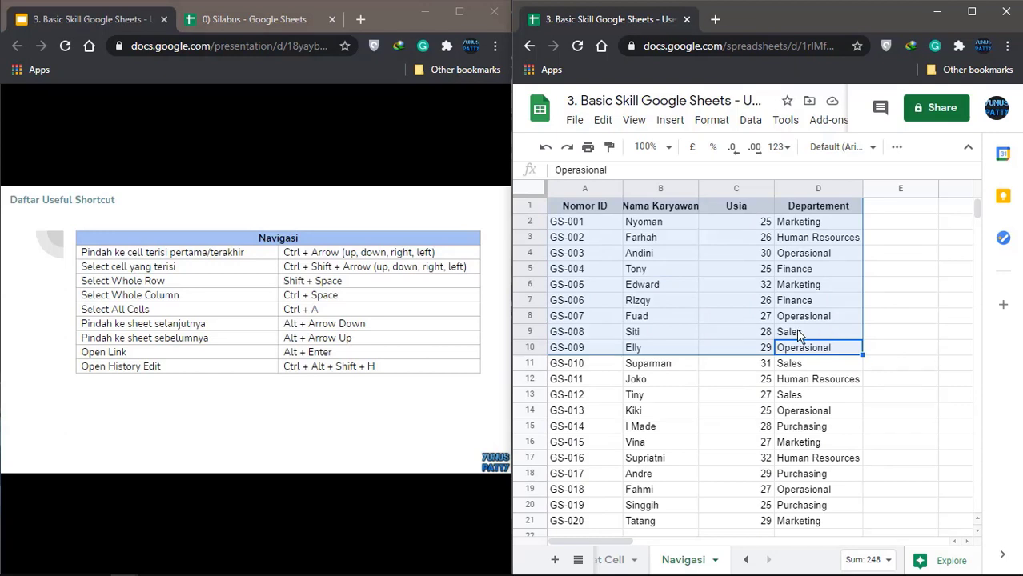
key(ctrl+shift+Down)
key(ctrl+shift+Up)
key(ctrl+shift+Down)
key(ctrl+shift+Up)
key(ctrl+shift+Down)
key(ctrl+shift+Up)
key(Down)
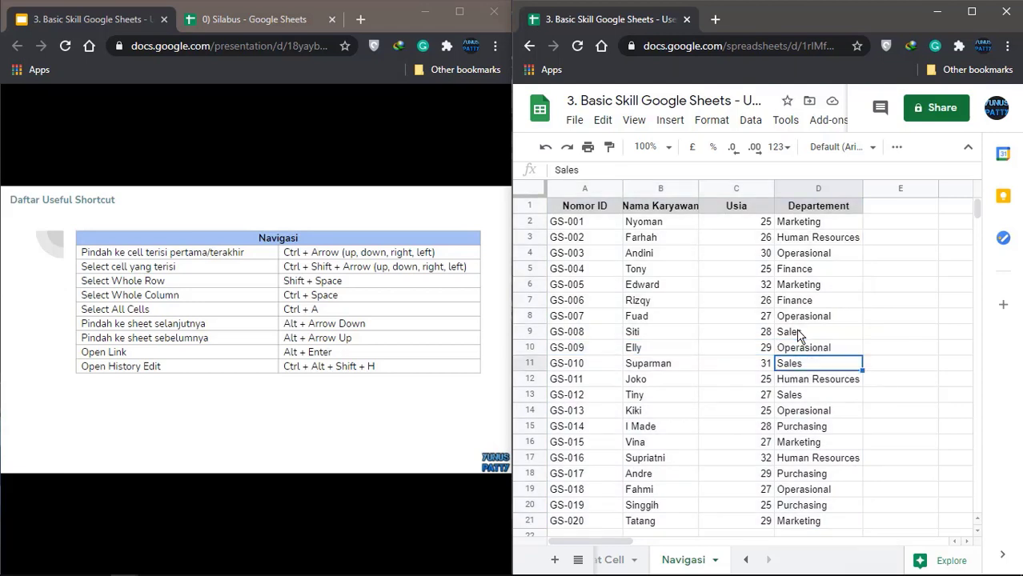
From A9, select the filled cells A9:D9, extend the selection to the whole of row 9 and check its extent.
click(797, 331)
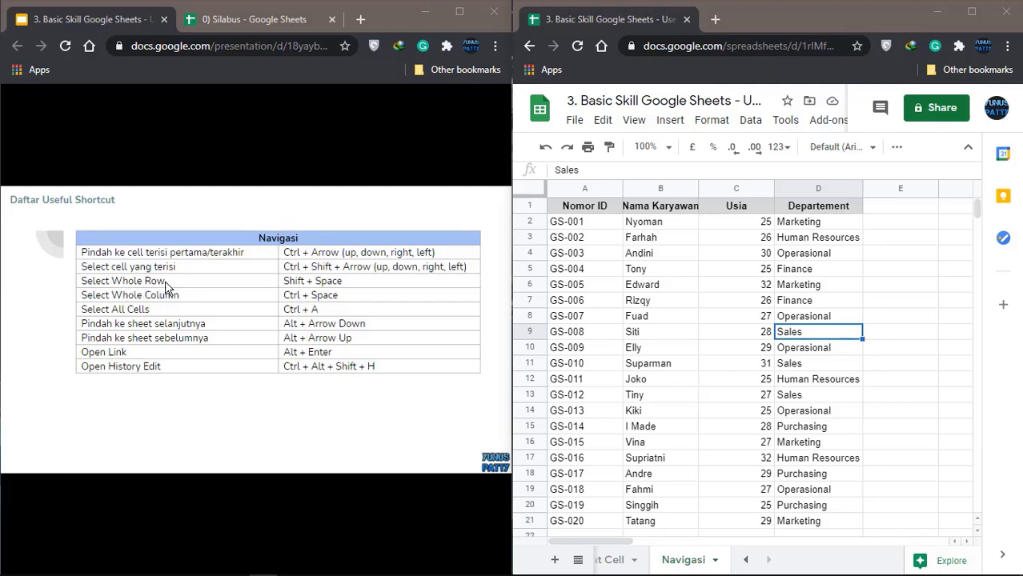
click(564, 333)
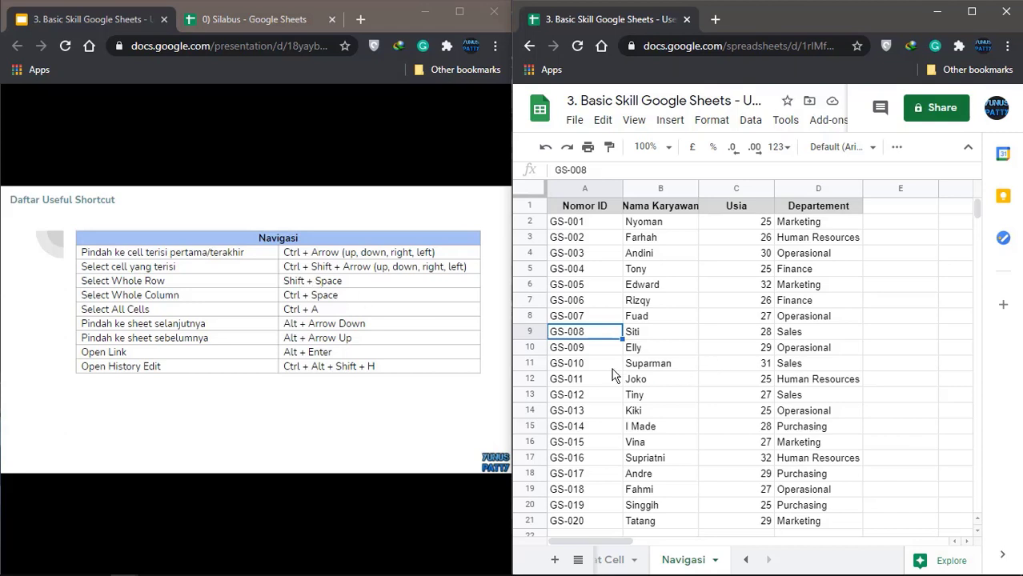
key(shift+space)
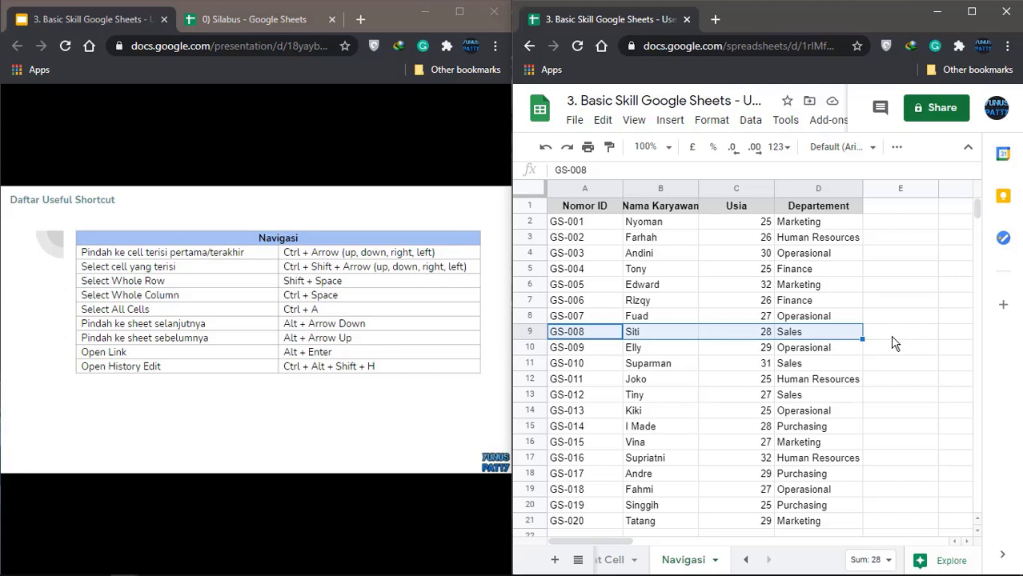
key(shift+space)
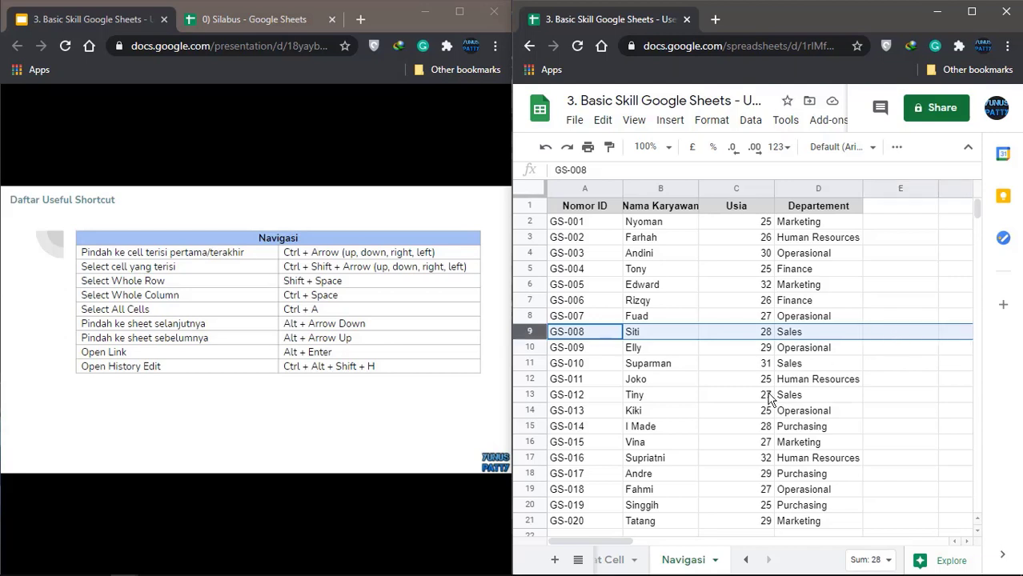
drag(626, 544, 557, 542)
Select the filled cells B1:B21 of the Nama Karyawan column, and extend the selection to the whole of column B.
click(665, 207)
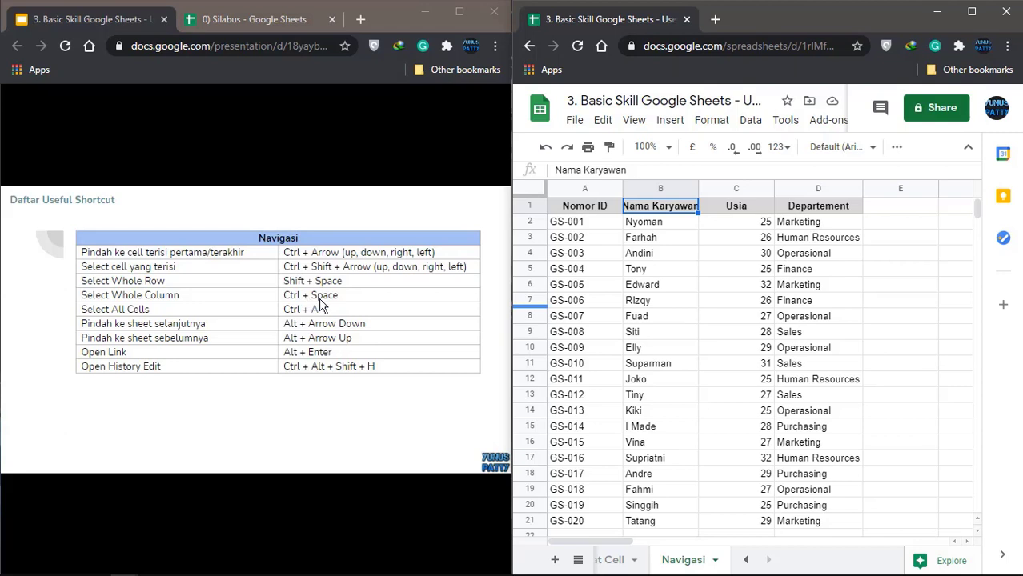
key(ctrl+shift+Down)
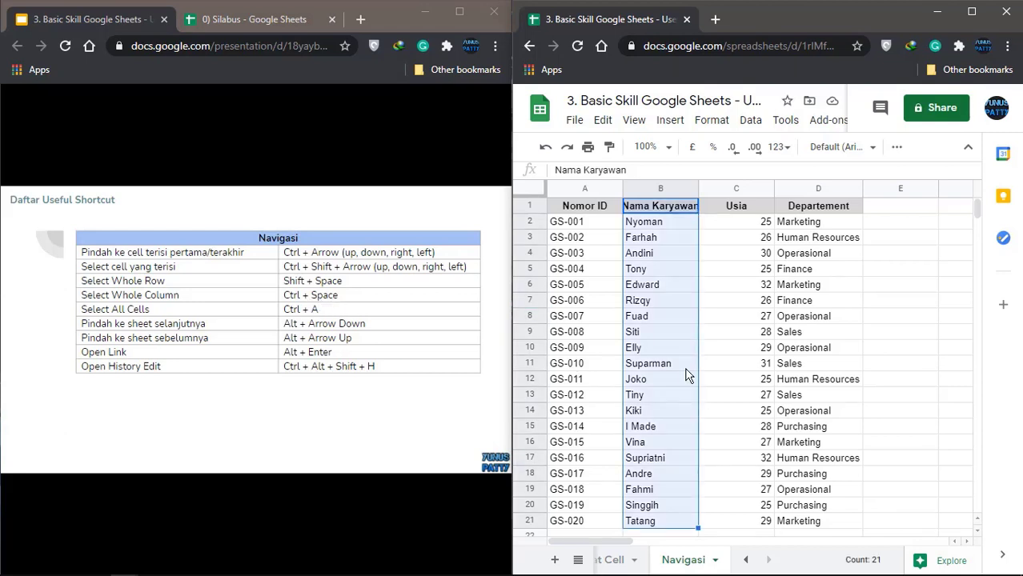
scroll(684, 378, down, 1)
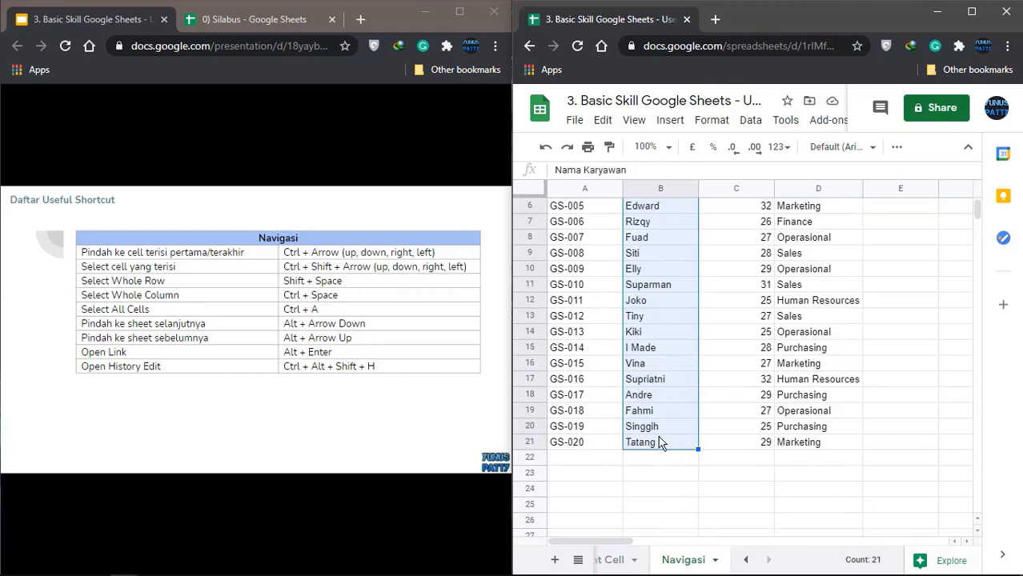
scroll(653, 400, up, 1)
scroll(652, 402, down, 3)
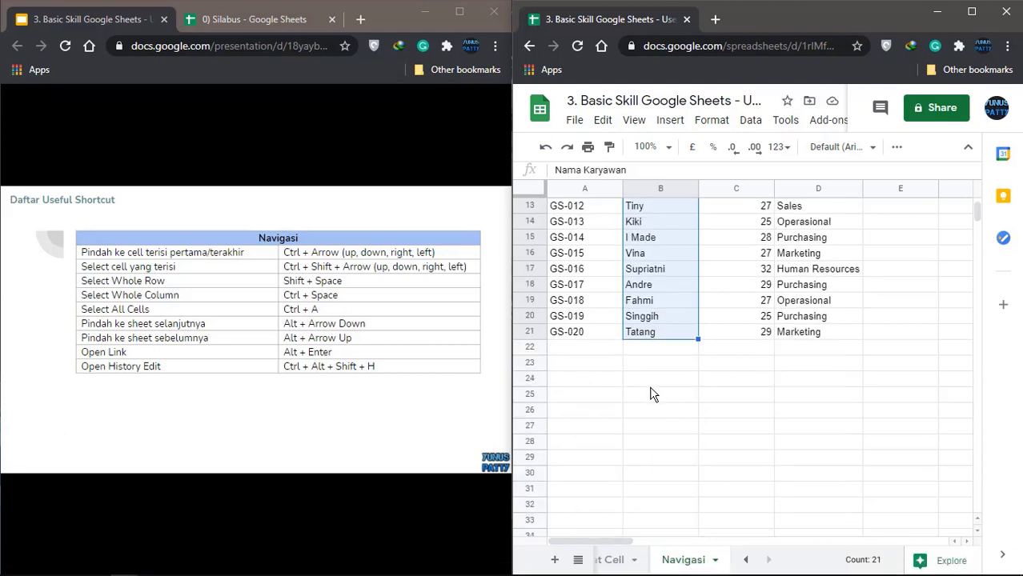
key(ctrl+space)
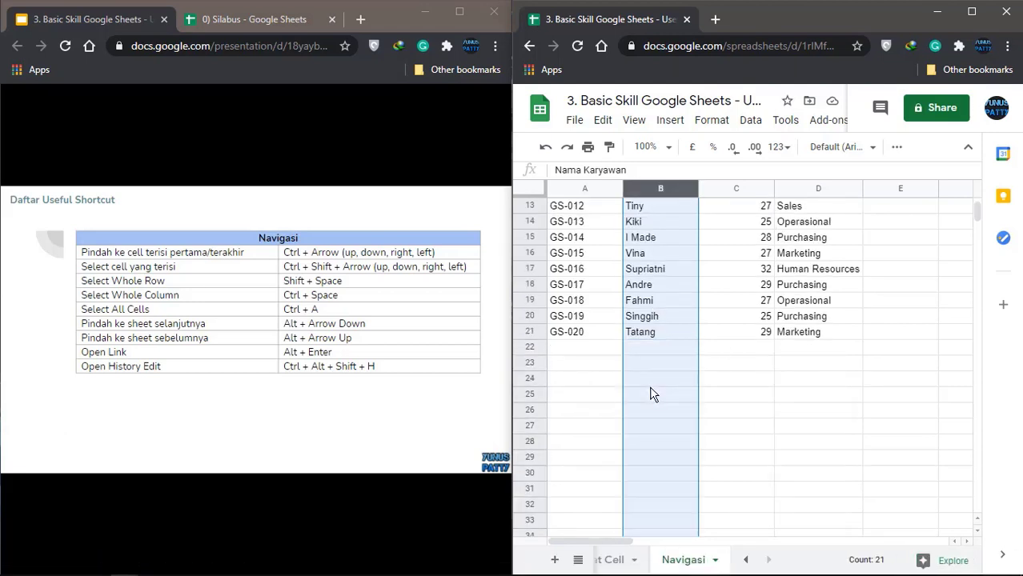
scroll(664, 398, down, 2)
scroll(665, 401, up, 6)
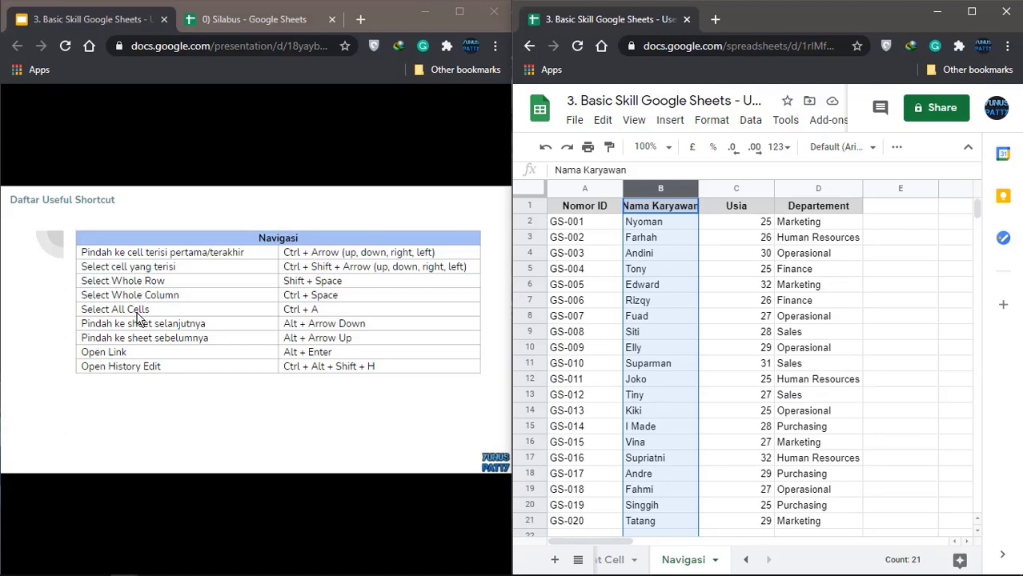
From B9, select the entire data range A1:D21, and extend the selection to all cells of the Navigasi sheet.
click(612, 257)
click(720, 288)
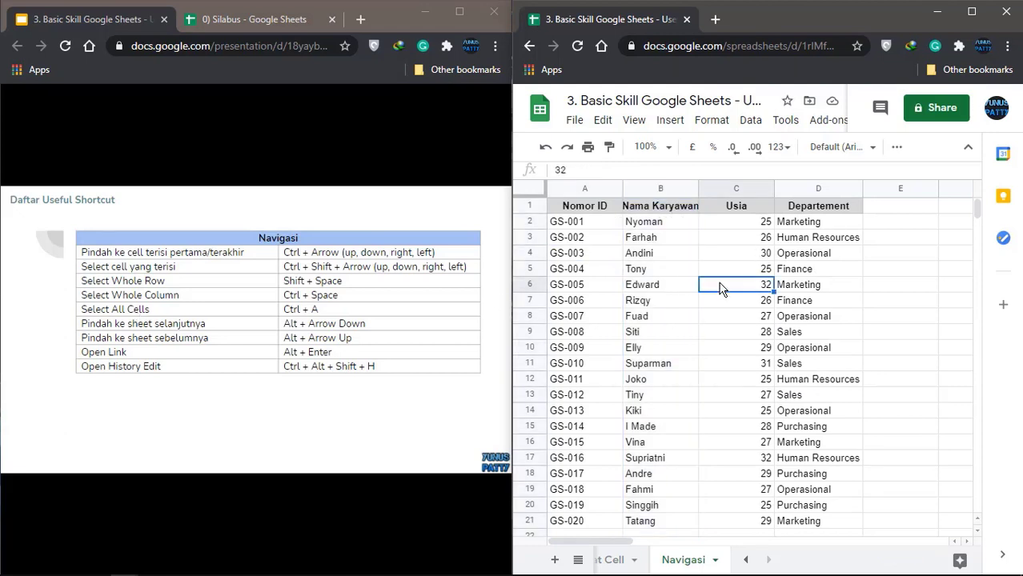
click(569, 365)
click(651, 336)
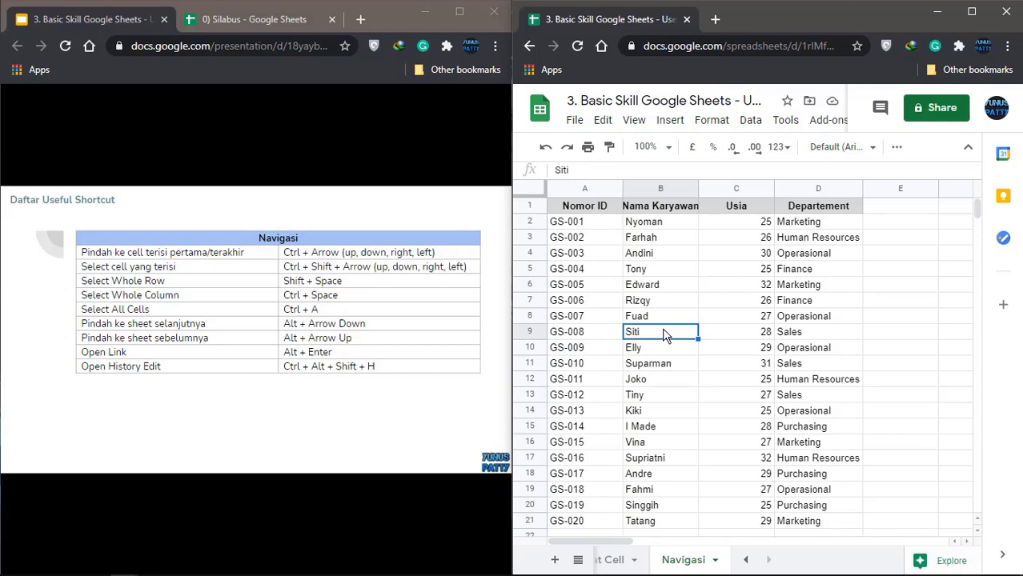
key(ctrl+a)
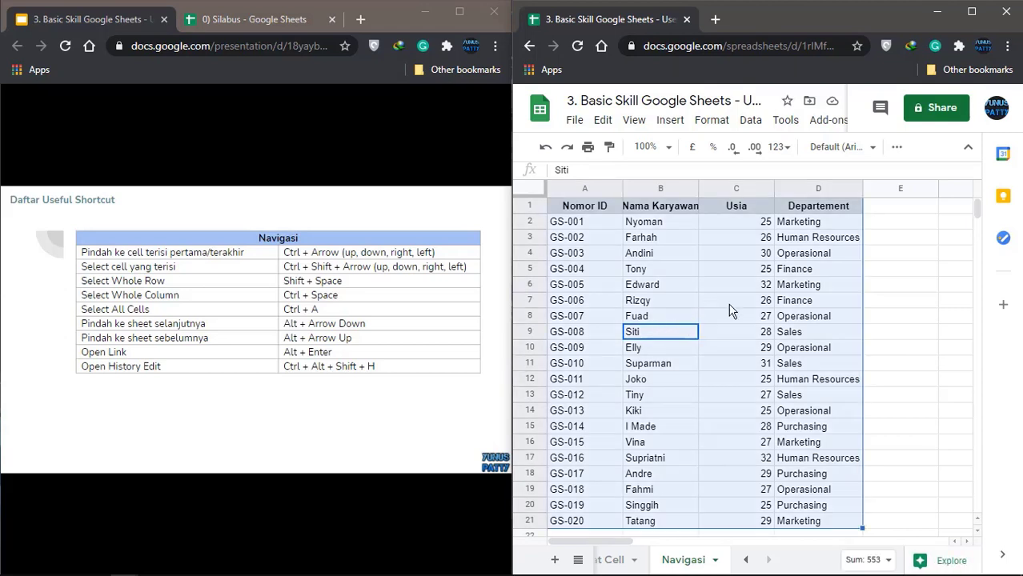
scroll(732, 344, down, 2)
scroll(736, 352, up, 2)
key(ctrl+a)
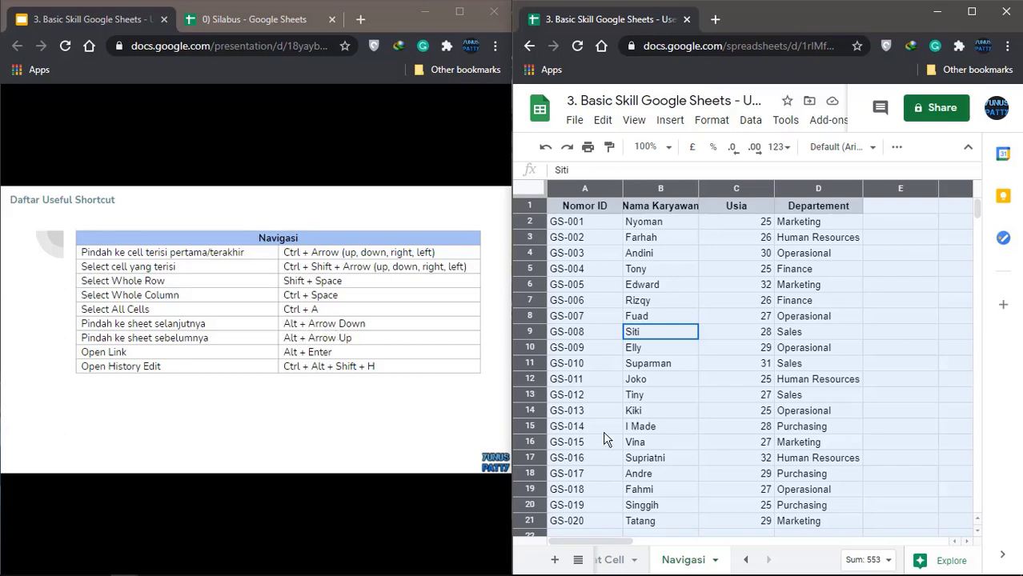
Maximise the window on the Format Cell sheet and move forward to Navigasi, ending at its last filled cell D21.
click(608, 559)
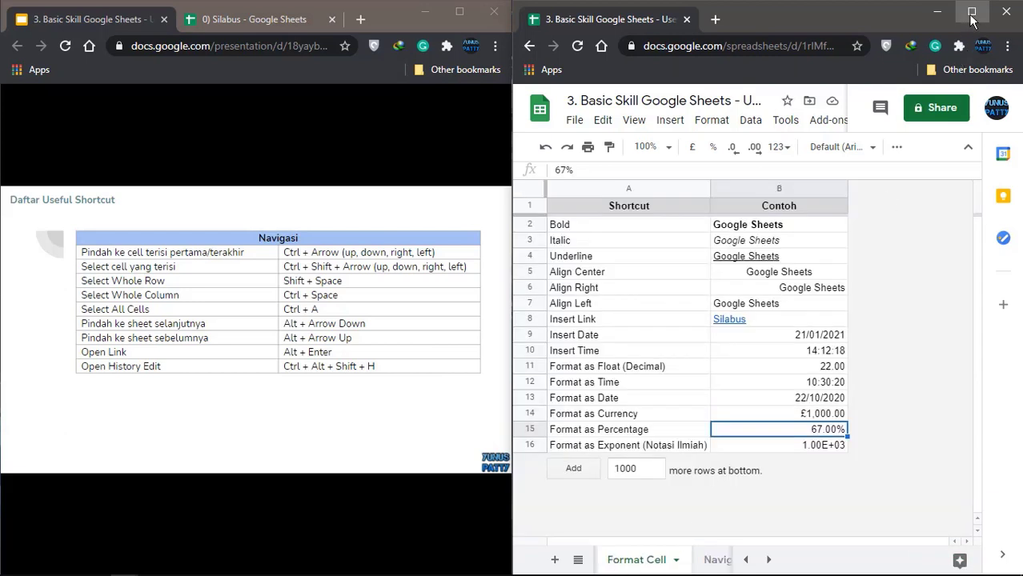
click(970, 13)
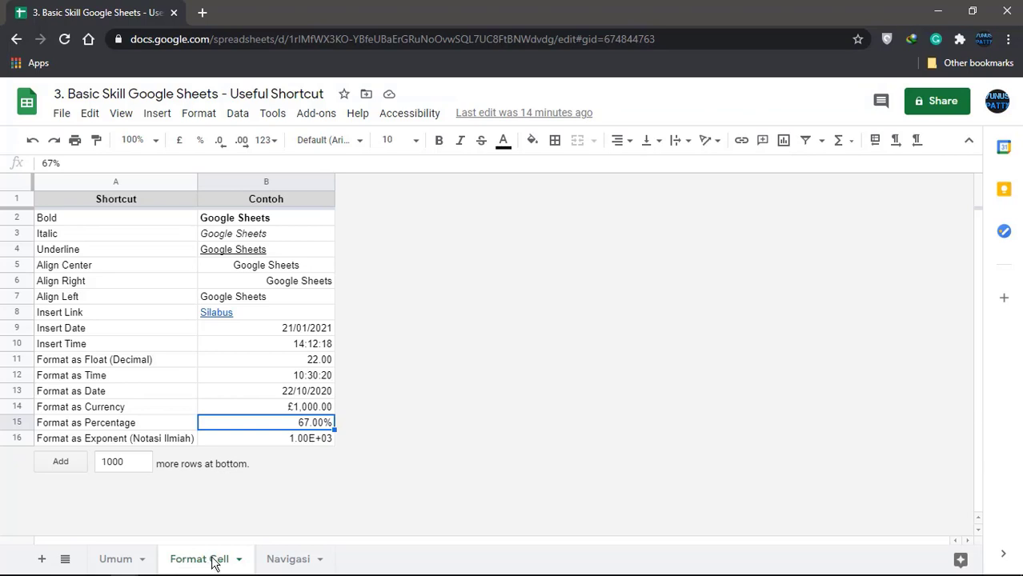
key(ctrl+shift+Page_Down)
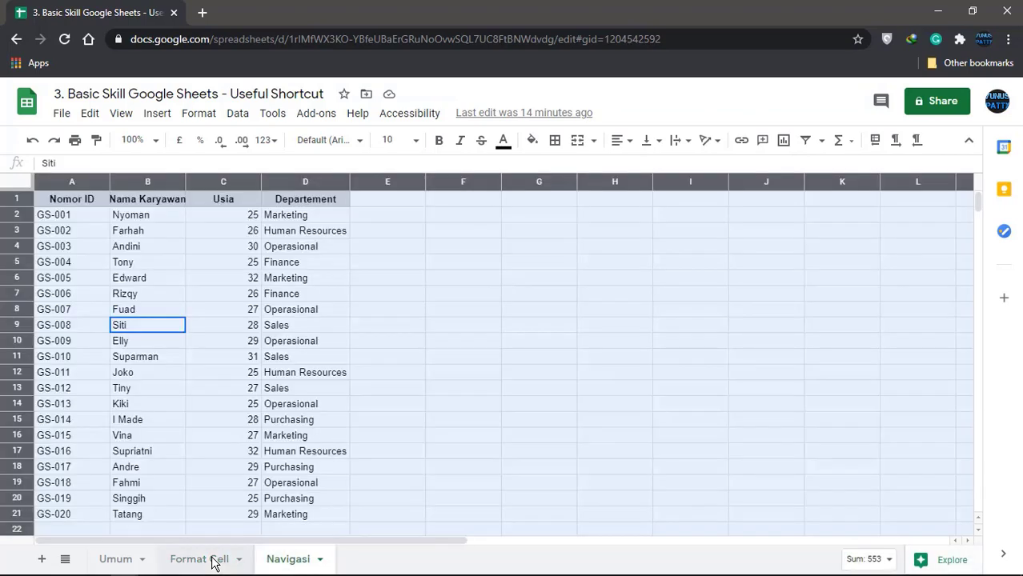
key(ctrl+End)
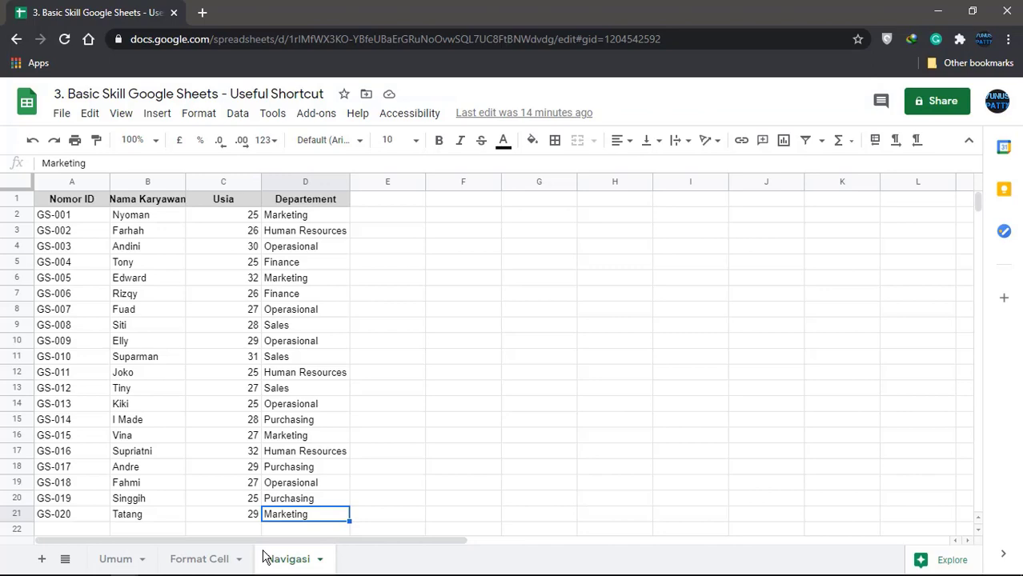
Move back sheet by sheet from Navigasi to Umum and forward again to Navigasi, repeating the round trip.
key(ctrl+shift+Page_Up)
key(ctrl+shift+Page_Up)
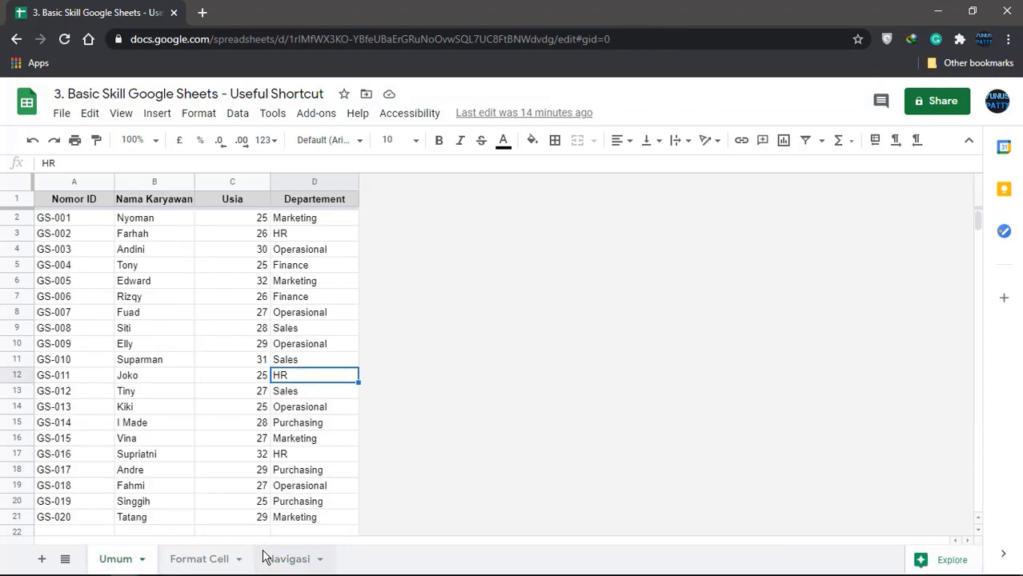
key(ctrl+shift+Page_Down)
key(ctrl+shift+Page_Down)
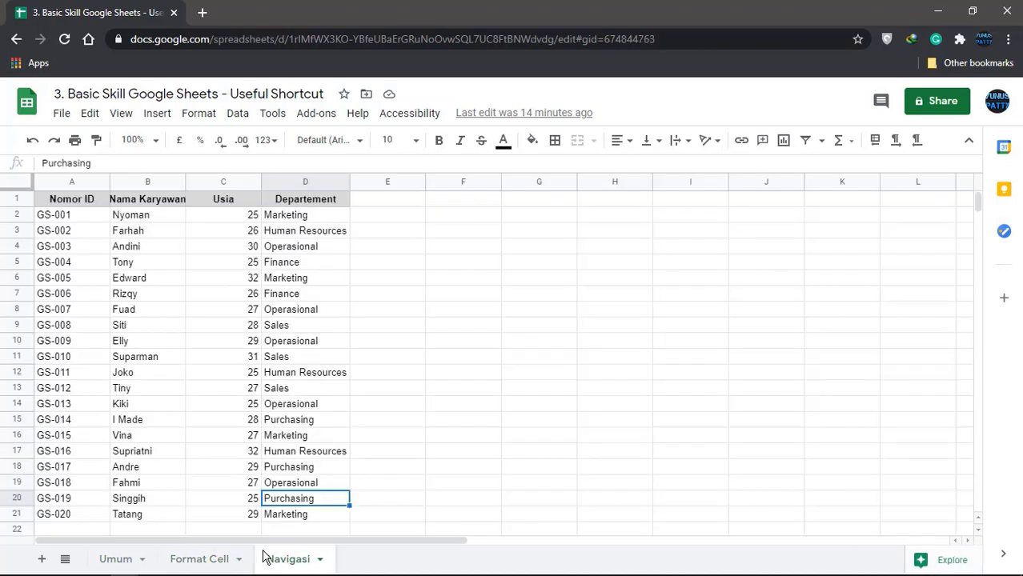
key(ctrl+shift+Page_Up)
key(ctrl+shift+Page_Up)
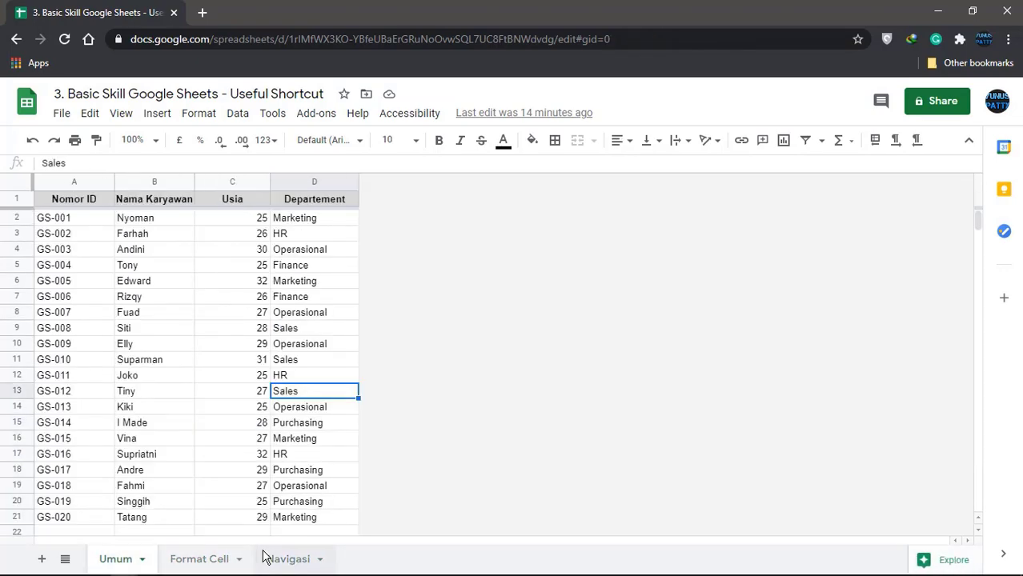
key(ctrl+shift+Page_Down)
key(ctrl+shift+Page_Down)
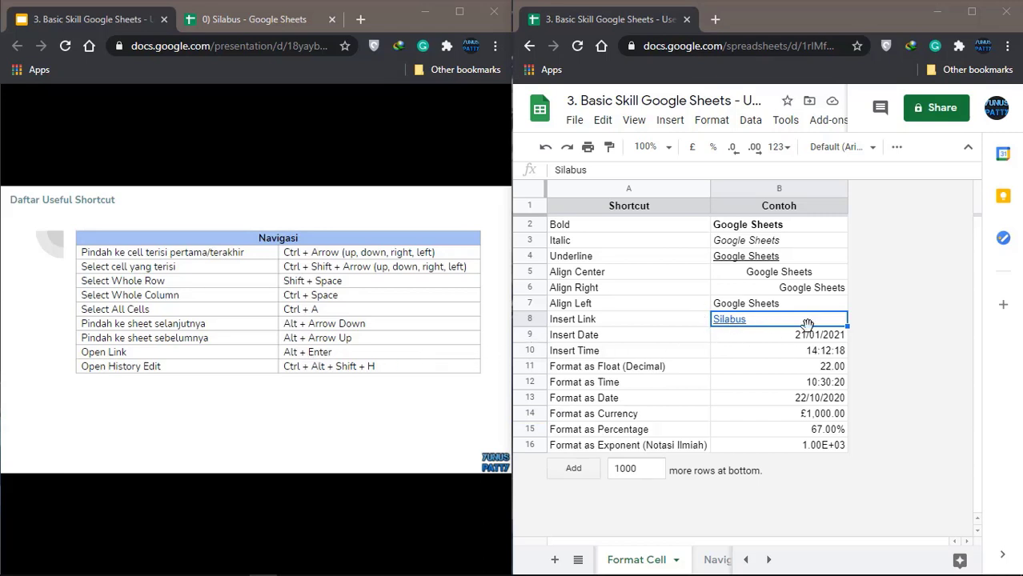
Open the Silabus link in cell B8 of the Format Cell sheet, and close the opened document.
mouse_move(762, 321)
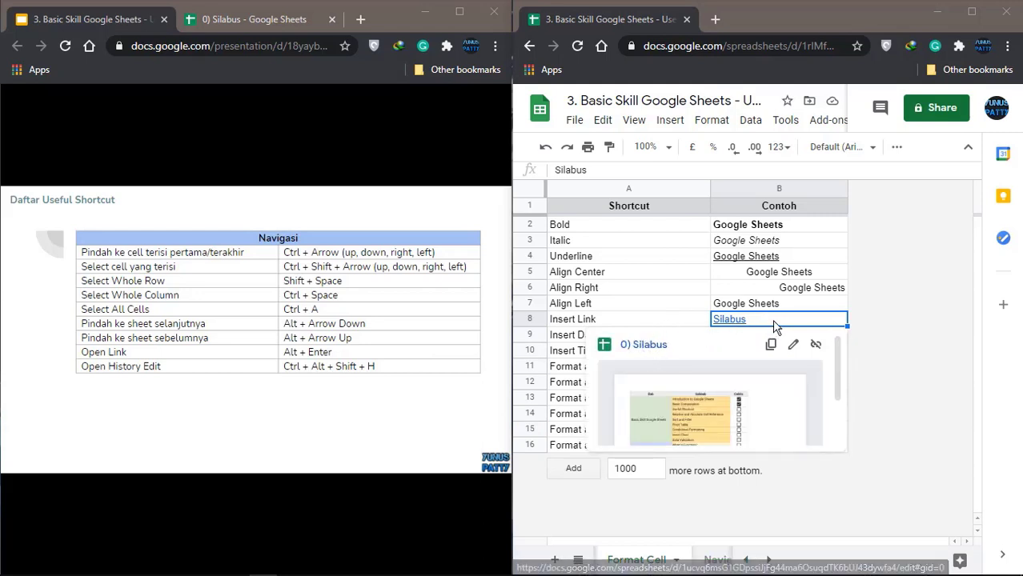
click(776, 327)
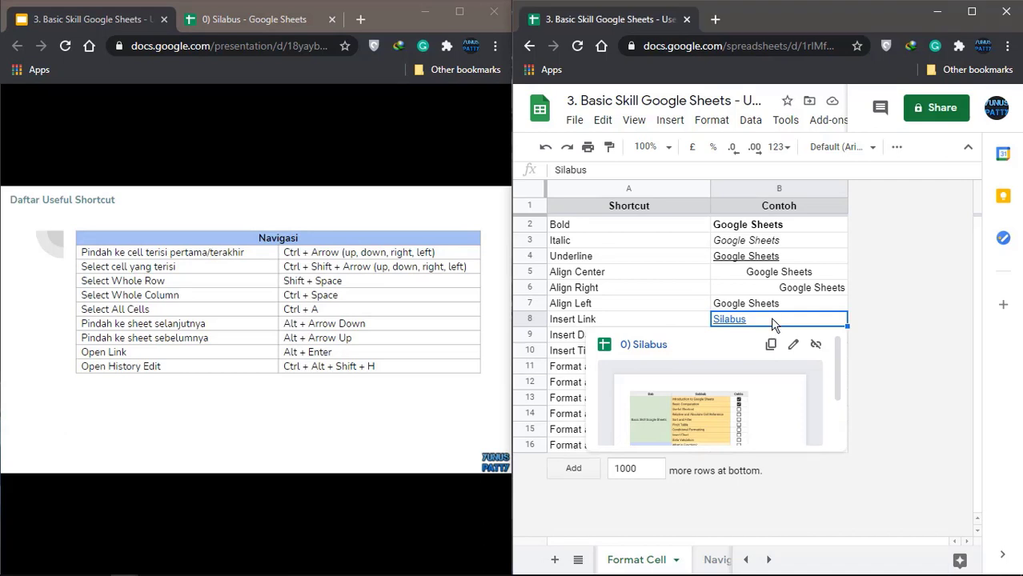
key(alt+Return)
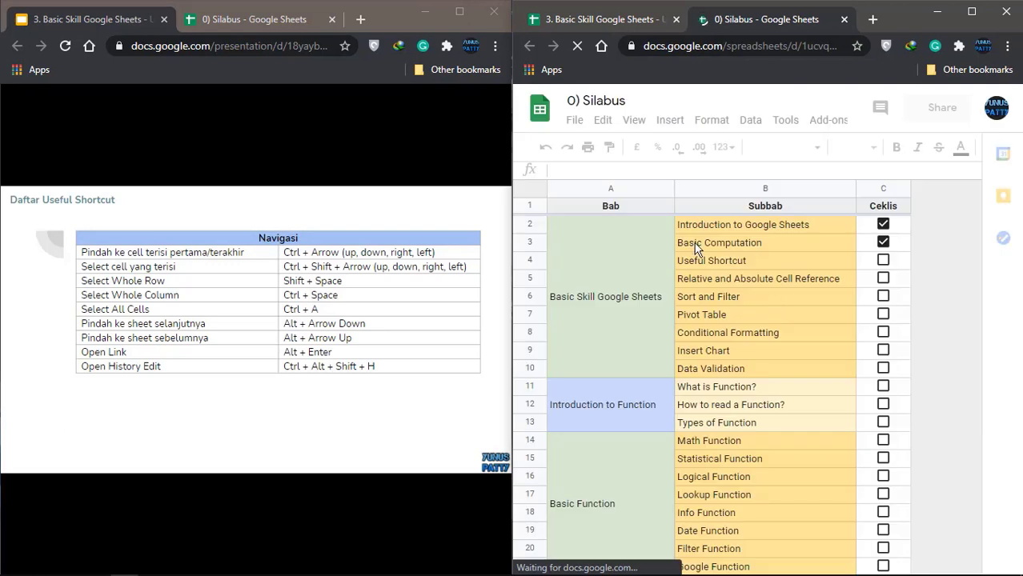
click(843, 19)
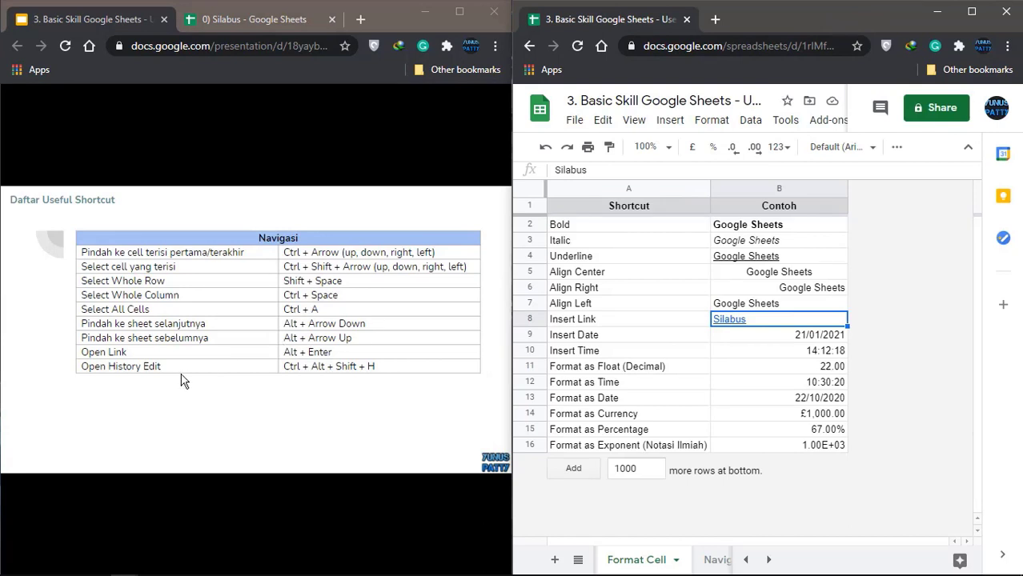
Open the spreadsheet's version history from the Format Cell sheet.
click(136, 375)
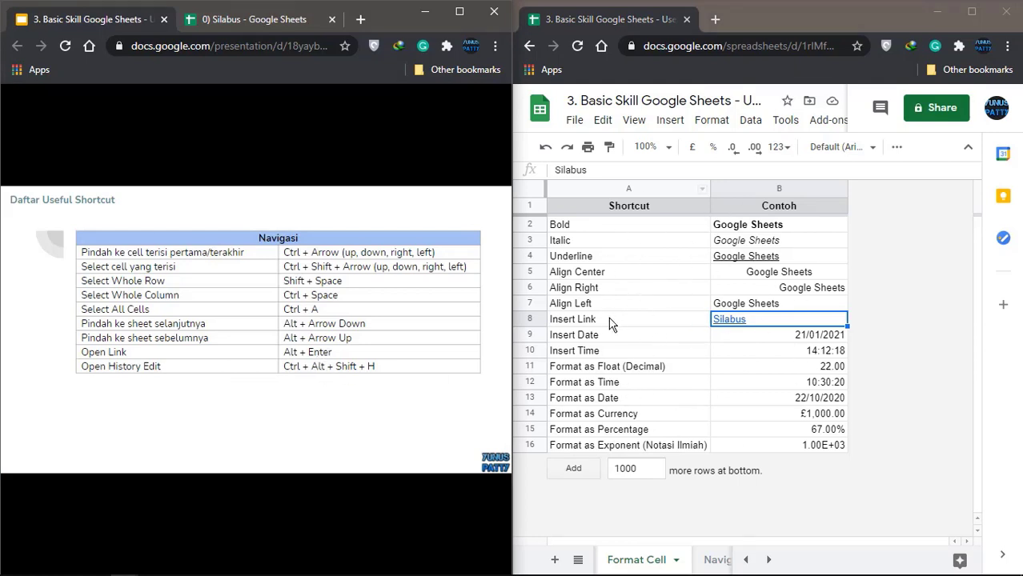
click(639, 322)
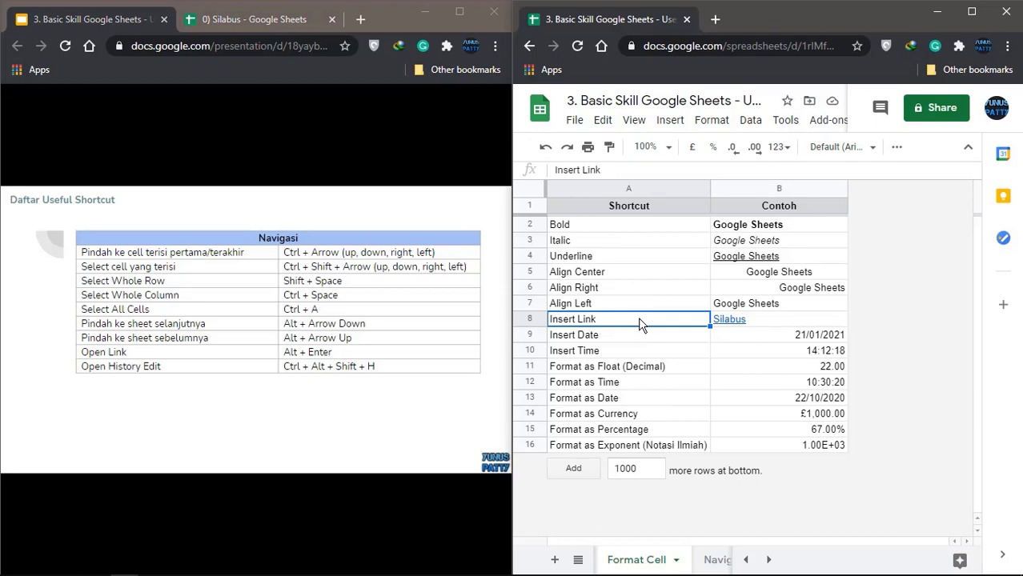
key(ctrl+alt+shift+h)
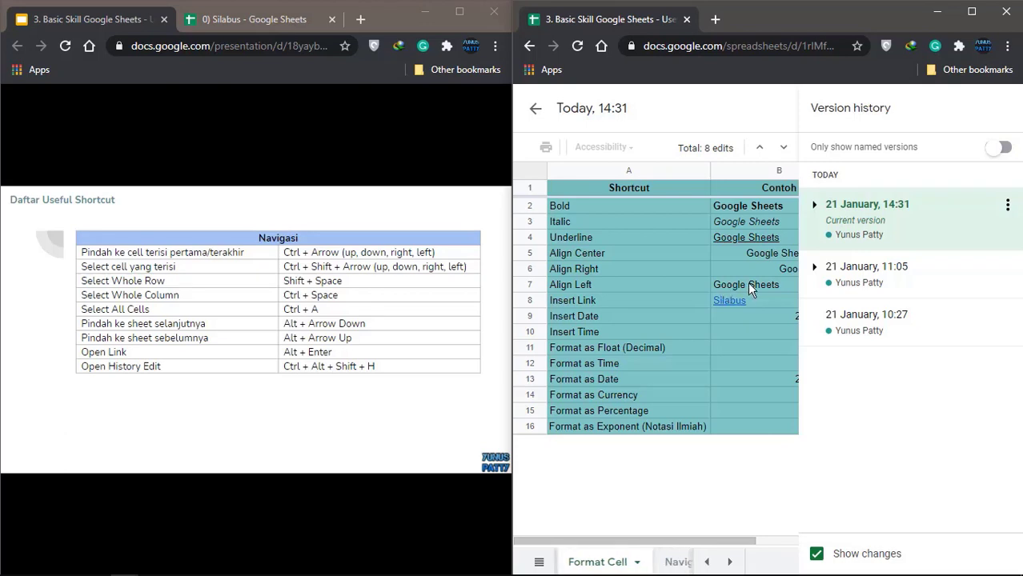
Preview the 21 January 10:27, 11:05 and current versions in the version history, finishing on the 10:27 version.
click(844, 316)
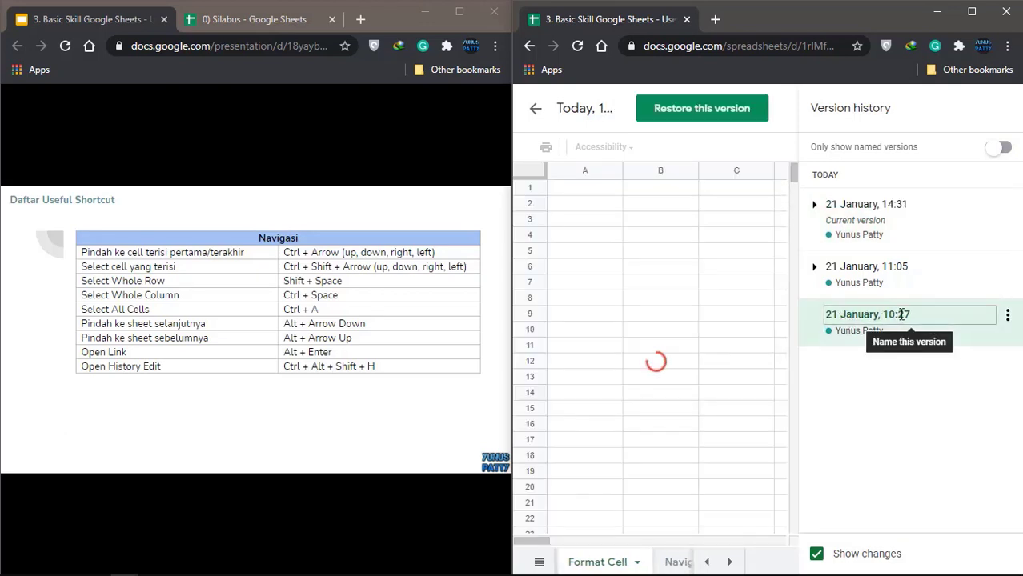
click(876, 269)
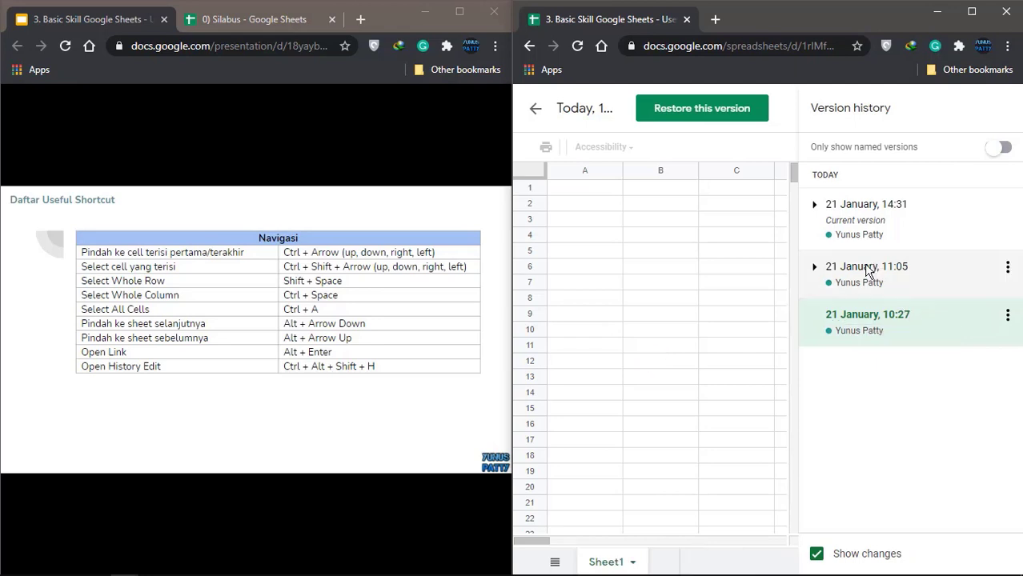
click(897, 206)
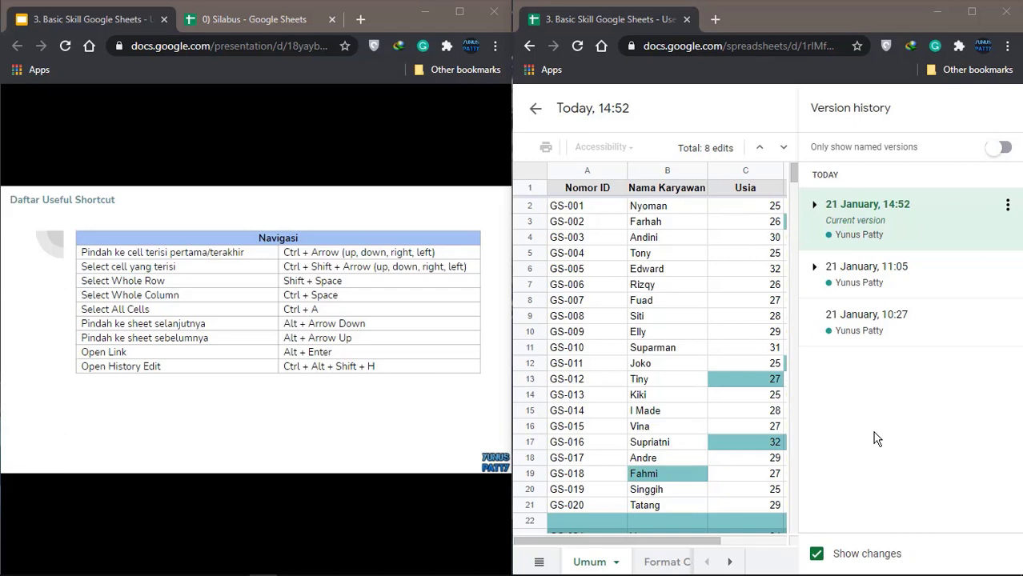
click(890, 316)
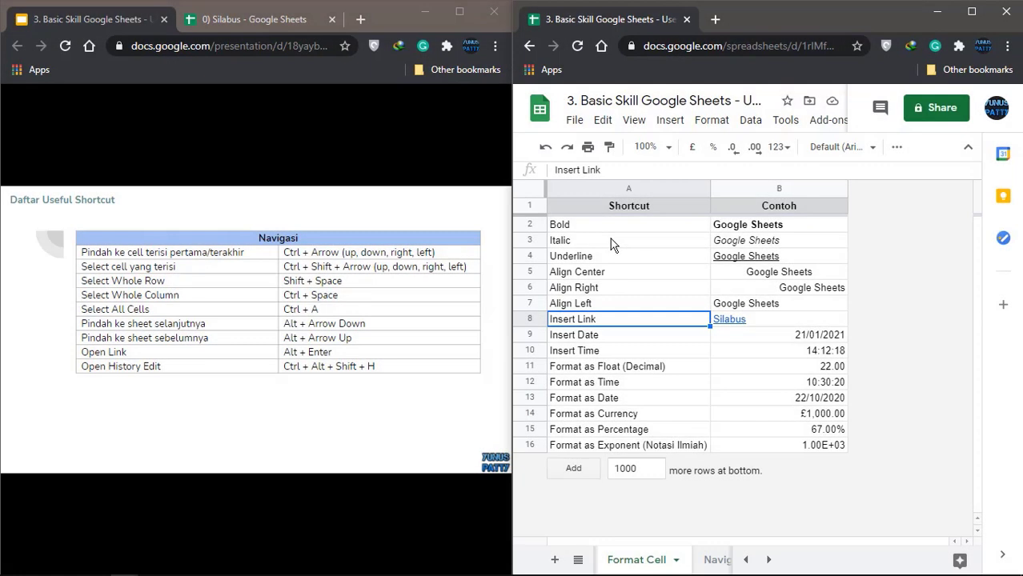
Show the edit history of cell A9 (Insert Date) on the Format Cell sheet, and close it.
click(628, 288)
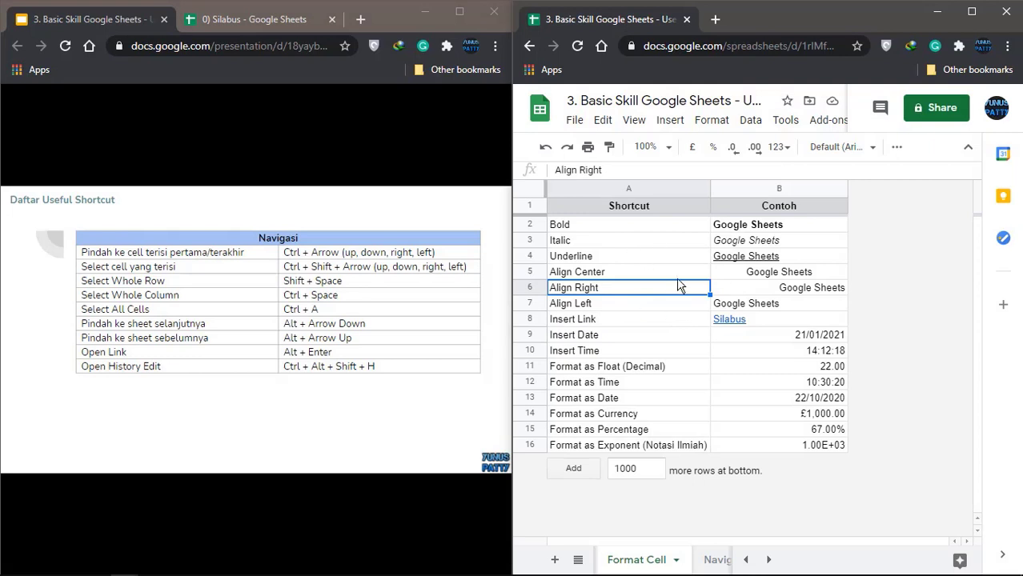
click(629, 337)
right_click(589, 339)
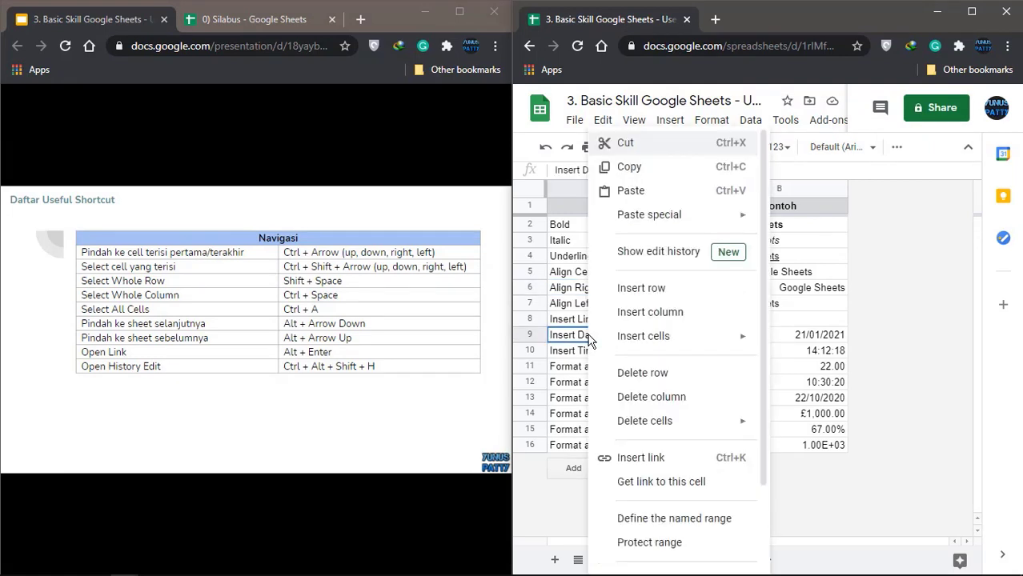
click(682, 253)
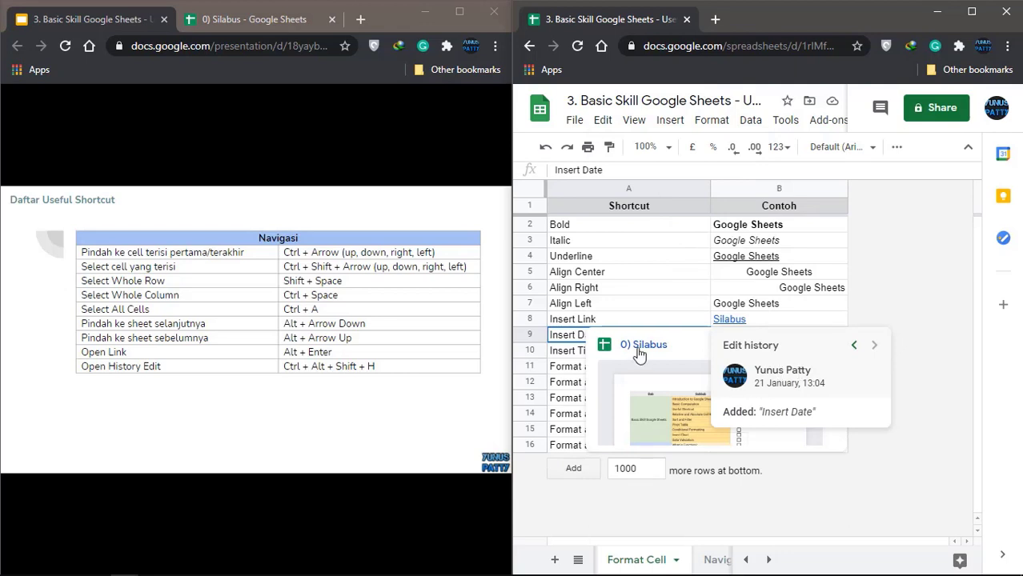
click(562, 336)
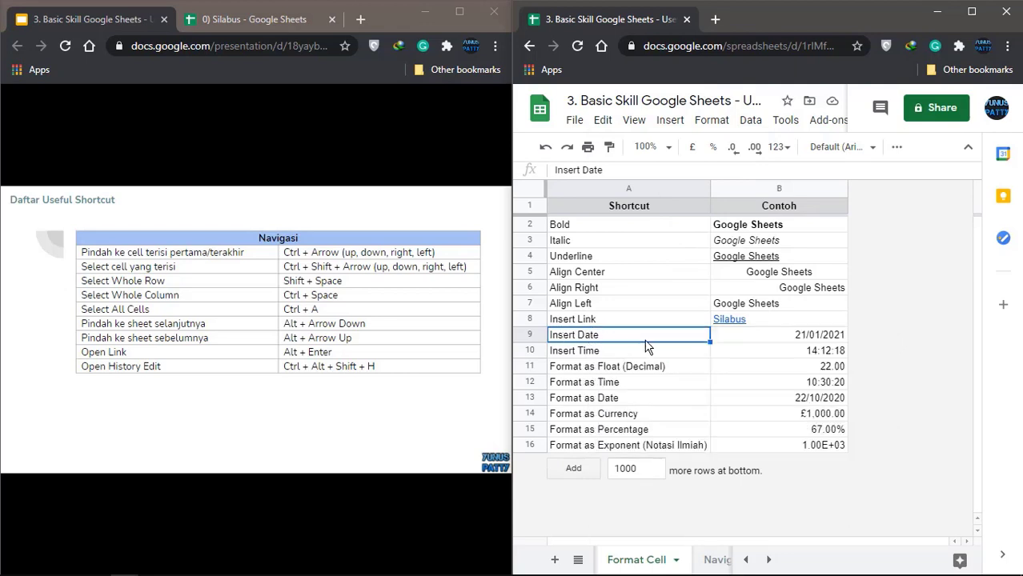
Replace the text in cell A9 with "Masukan Tanggal".
text(Ma)
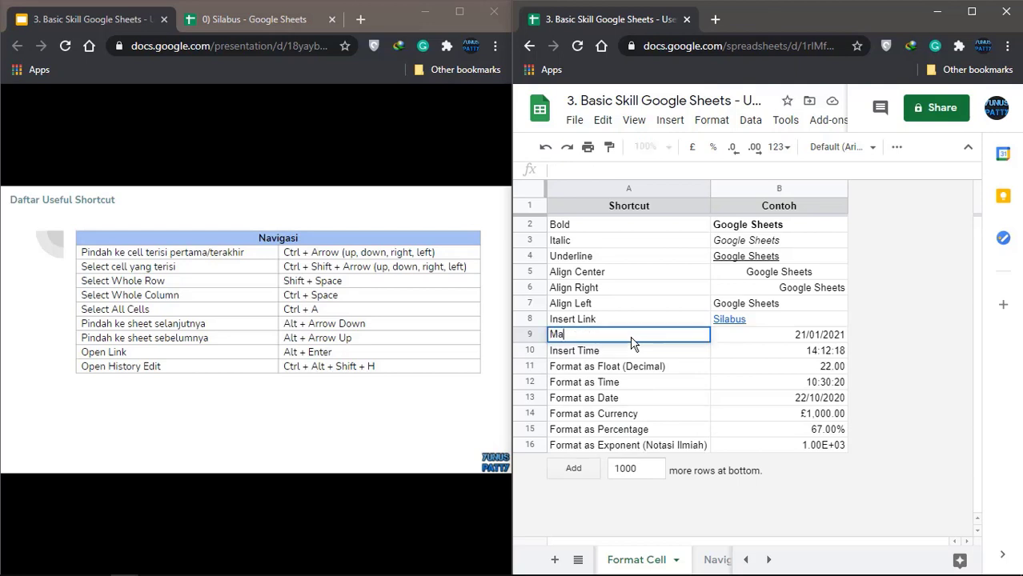
text(sukan Tanggal)
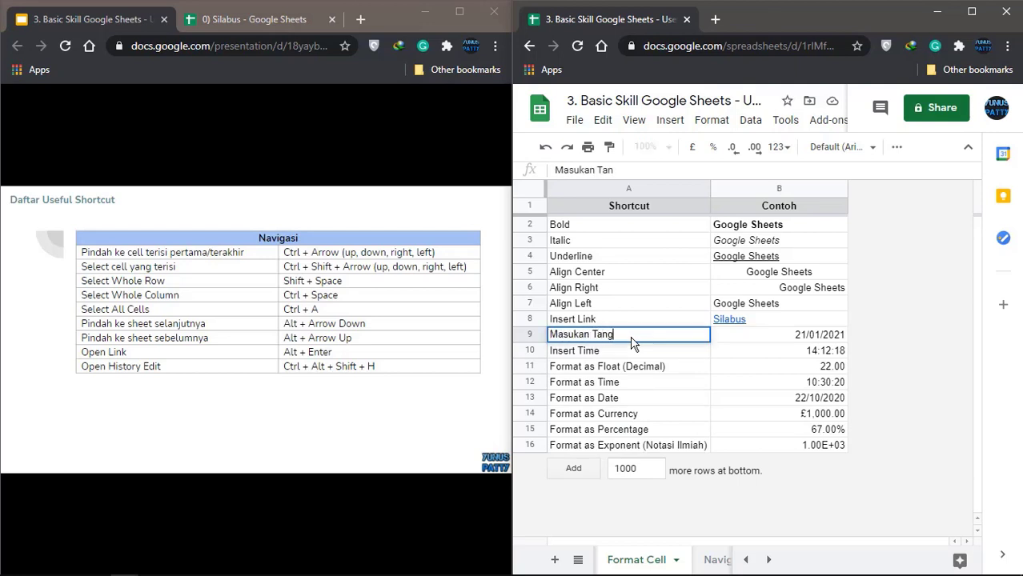
key(Return)
Show the edit history of the Masukan Tanggal cell A9 to review its latest change.
click(632, 340)
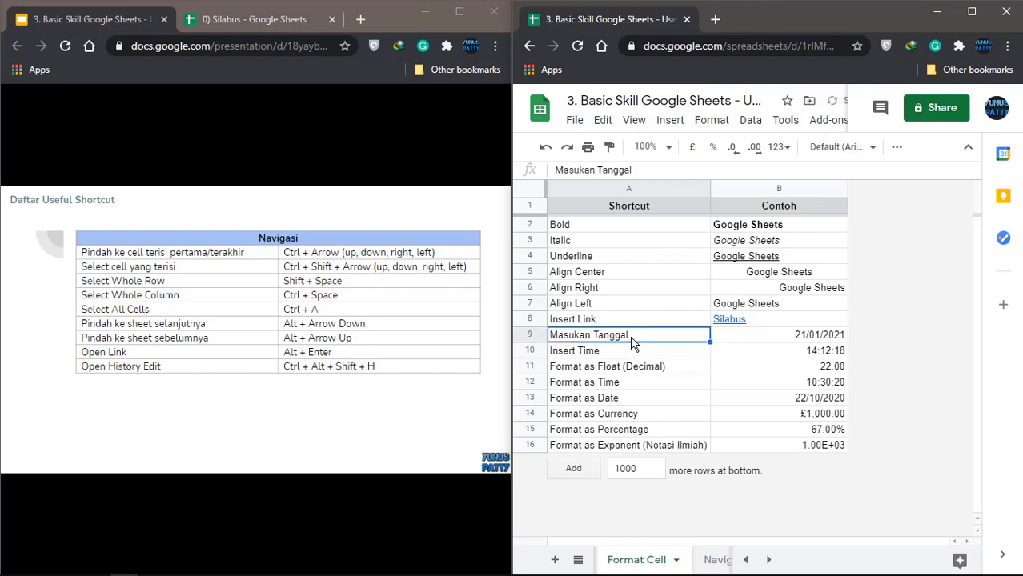
right_click(632, 340)
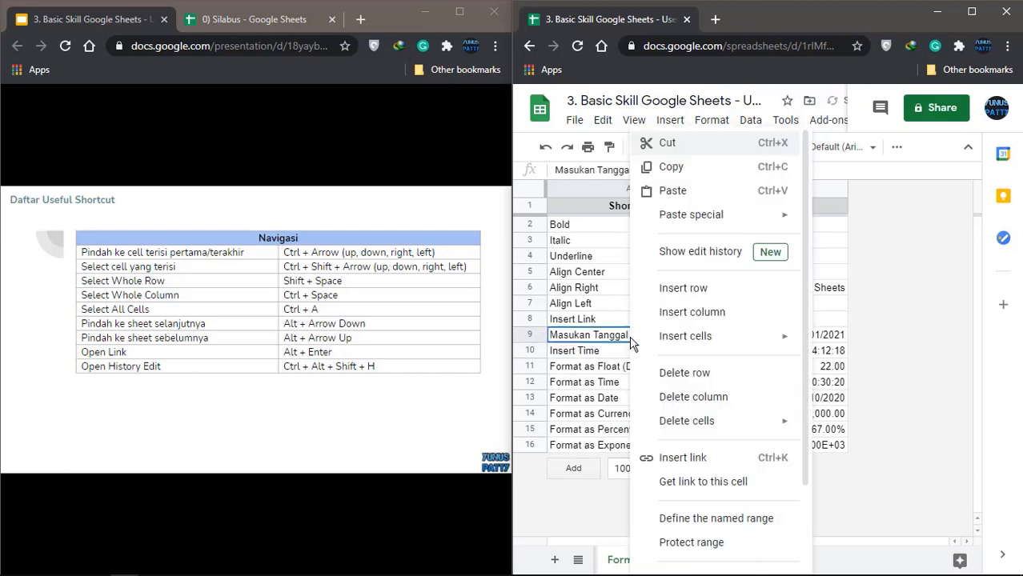
click(695, 254)
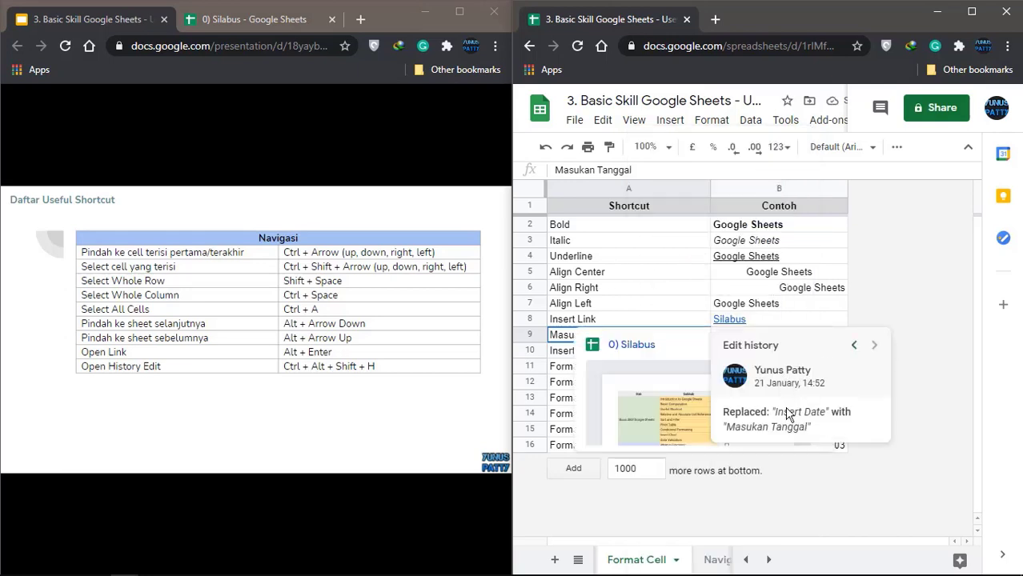